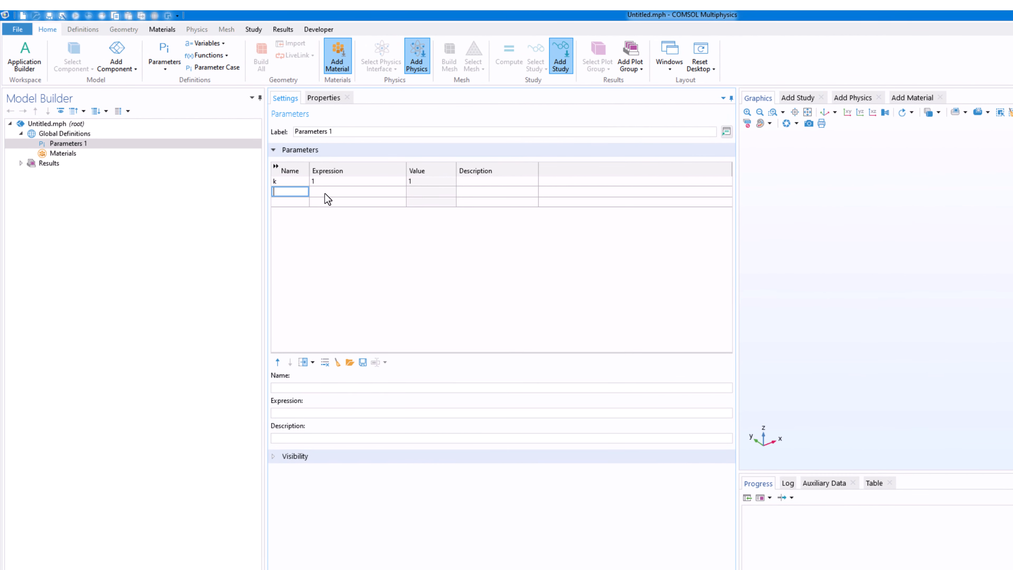
# - Add a parameter named c with the expression if(k<1,0.5,10) below parameter k
pyautogui.write('c')
pyautogui.click(331, 192)
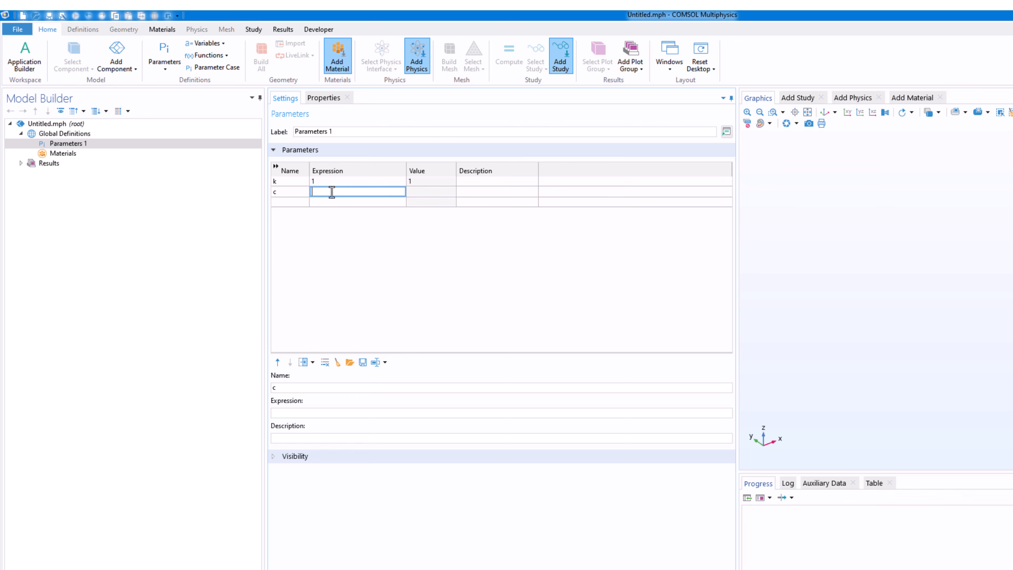
pyautogui.write('if')
pyautogui.write('()')
pyautogui.write('0.')
pyautogui.write('5,10')
pyautogui.click(333, 204)
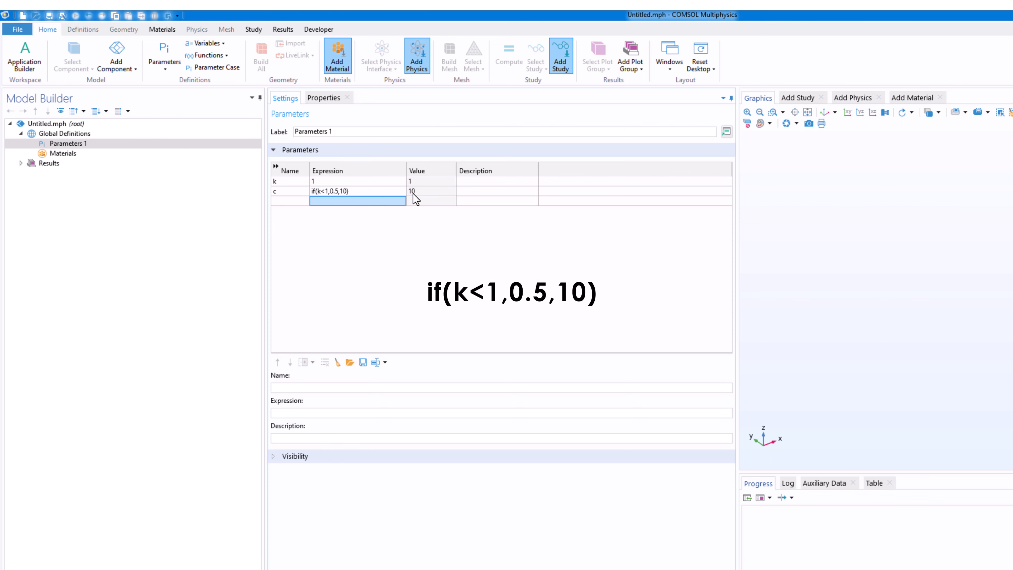
# - Examine the condition, the true-case value and the false-case value in parameter c's if expression
pyautogui.click(325, 193)
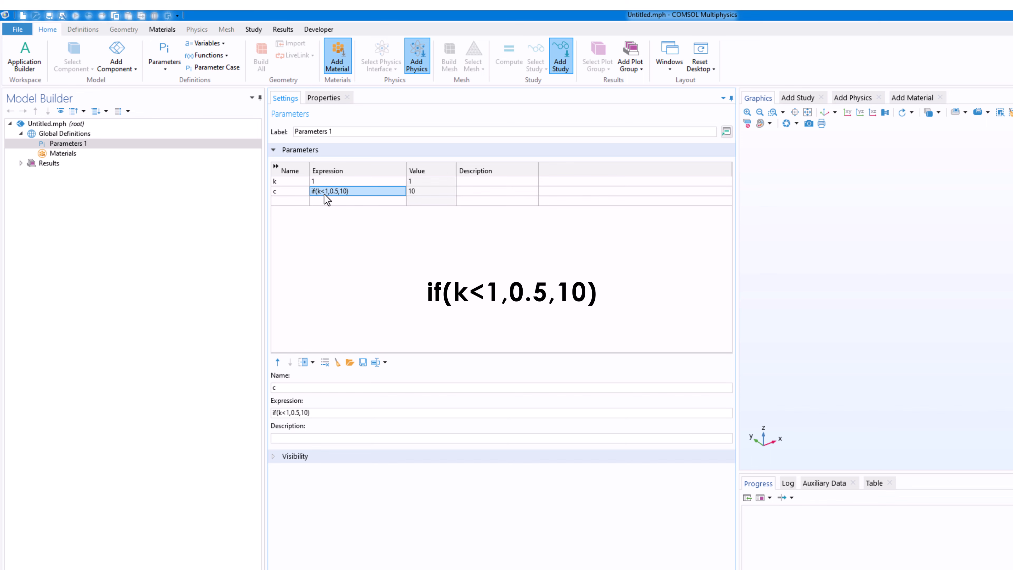
pyautogui.click(324, 193)
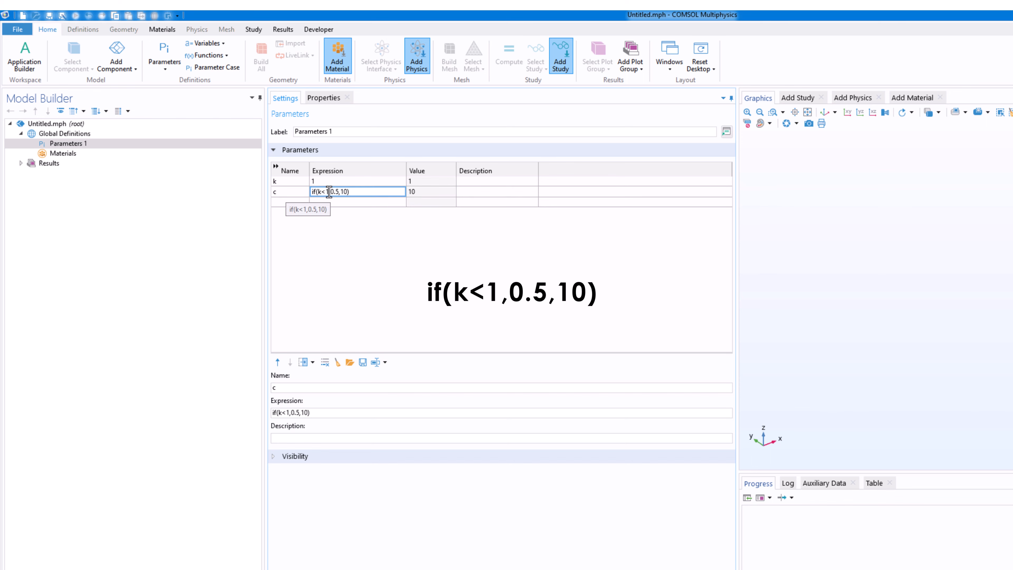
pyautogui.moveTo(328, 193); pyautogui.dragTo(316, 187)
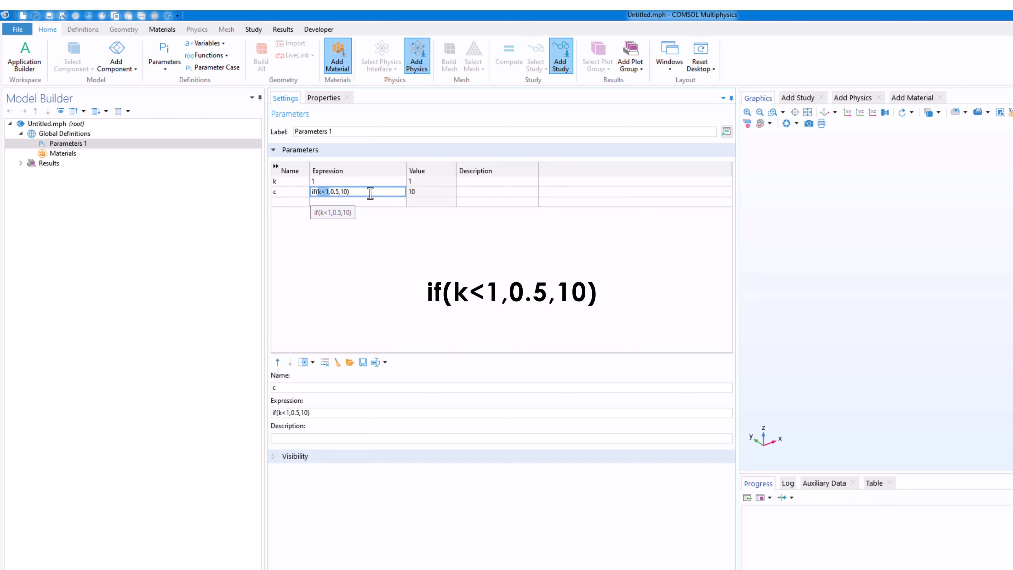
pyautogui.click(361, 192)
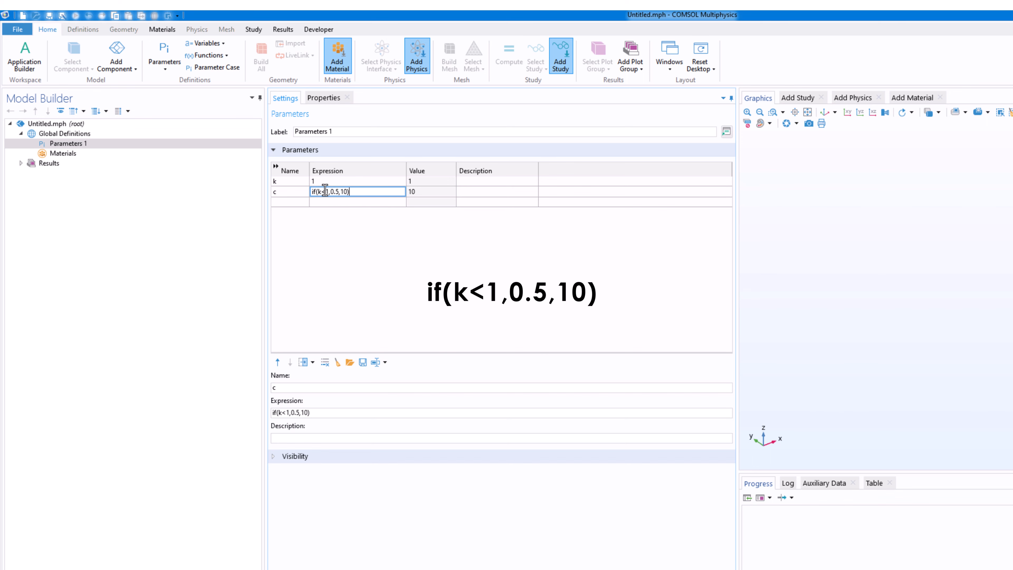
pyautogui.doubleClick(343, 192)
pyautogui.click(355, 192)
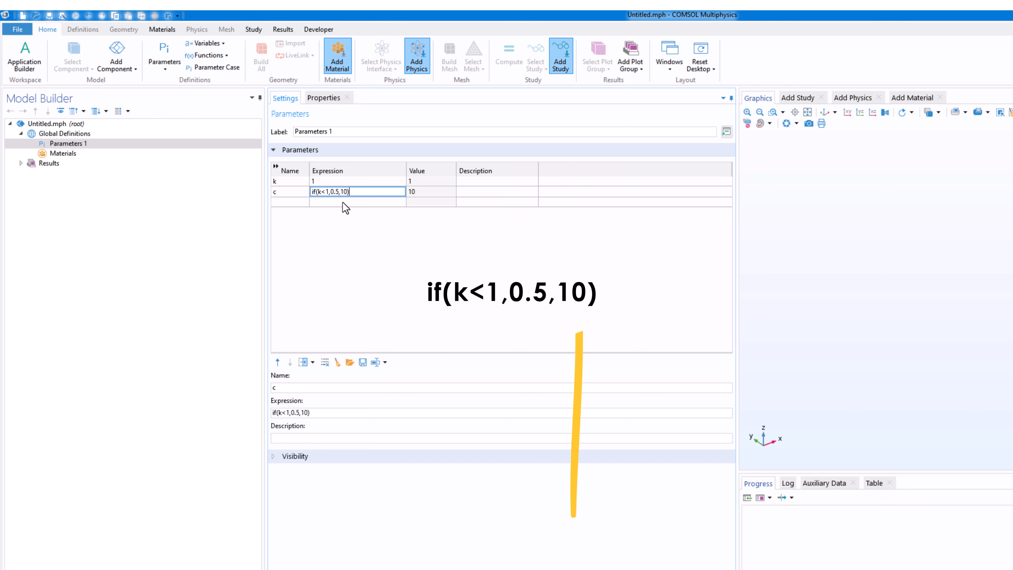
pyautogui.click(325, 214)
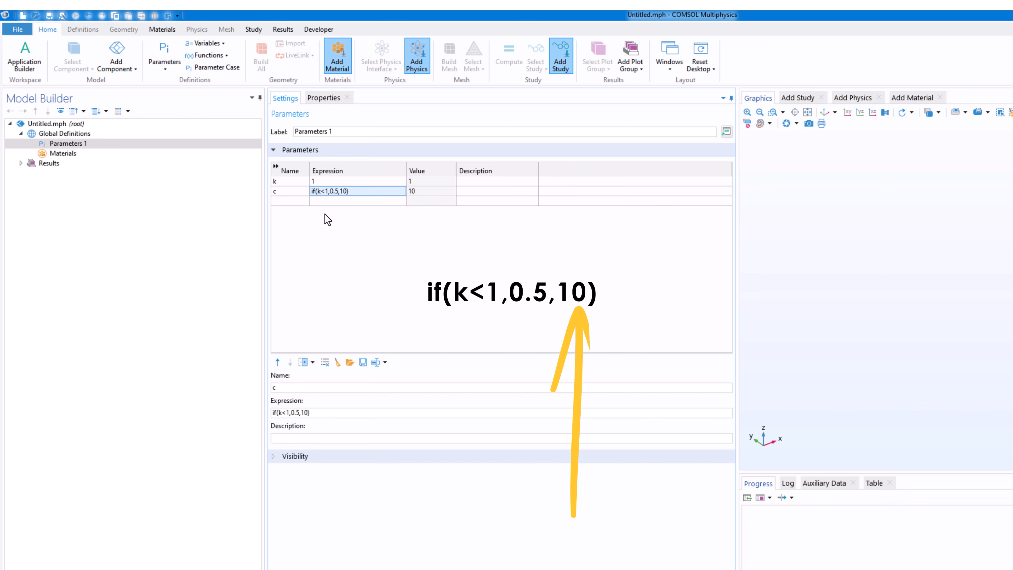
pyautogui.click(326, 192)
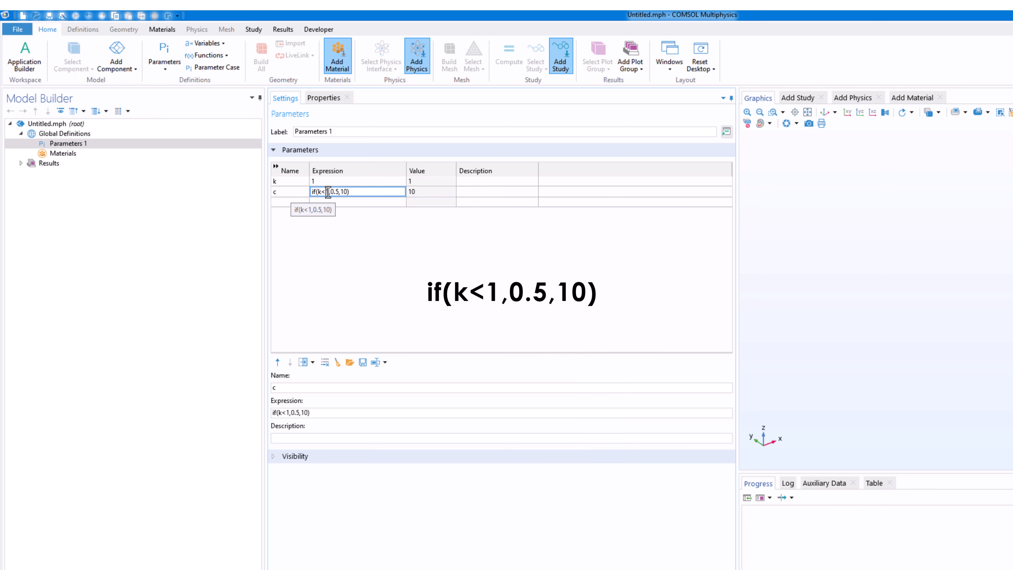
pyautogui.moveTo(328, 192)
pyautogui.mouseDown()
pyautogui.moveTo(318, 193)
pyautogui.moveTo(348, 192)
pyautogui.mouseUp()
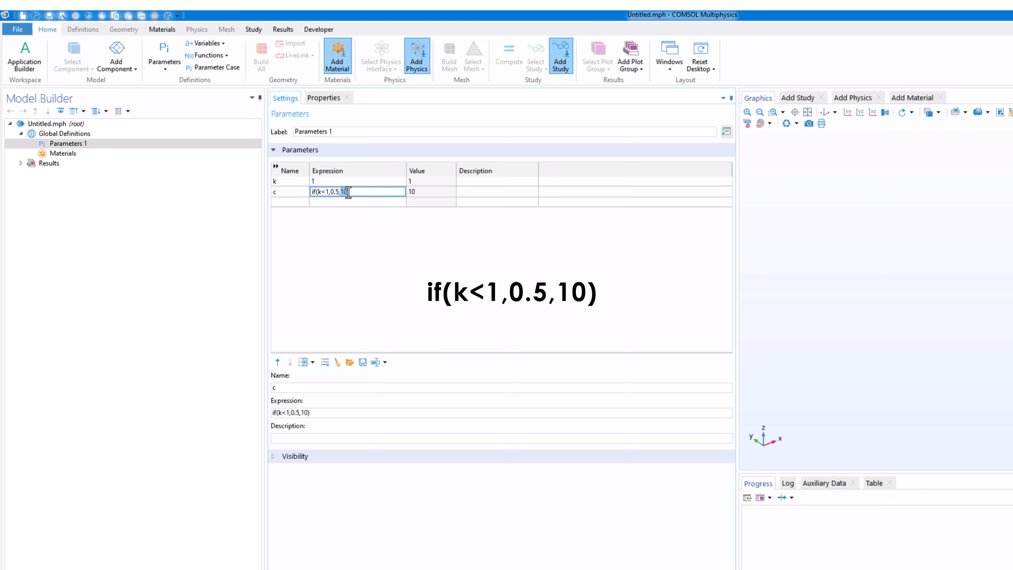
pyautogui.click(354, 203)
# - Set parameter k's expression to 0.9 and narrow the Expression column of the parameters table
pyautogui.doubleClick(321, 182)
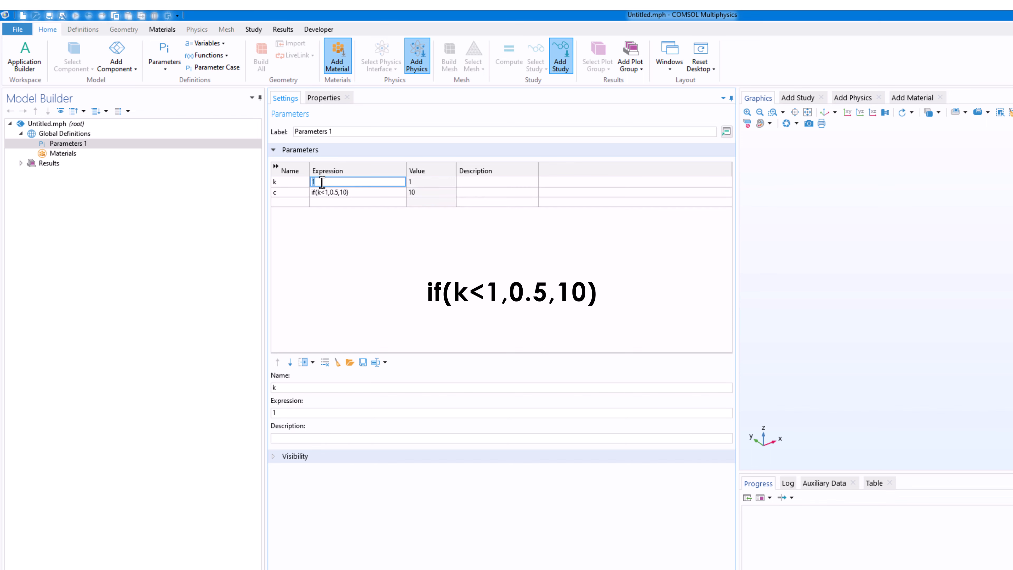
pyautogui.write('0.9')
pyautogui.click(341, 202)
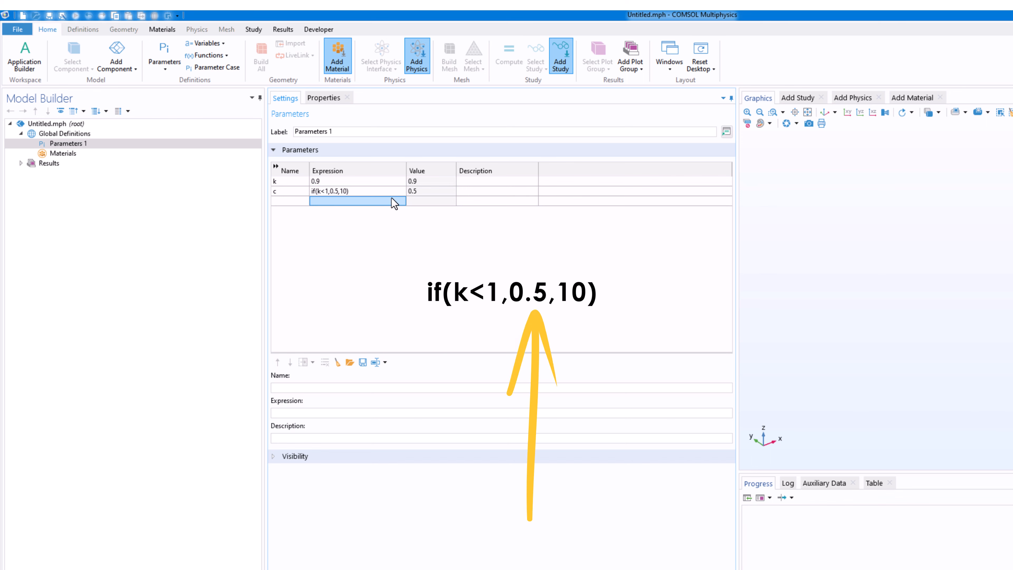
pyautogui.moveTo(406, 171); pyautogui.dragTo(377, 171)
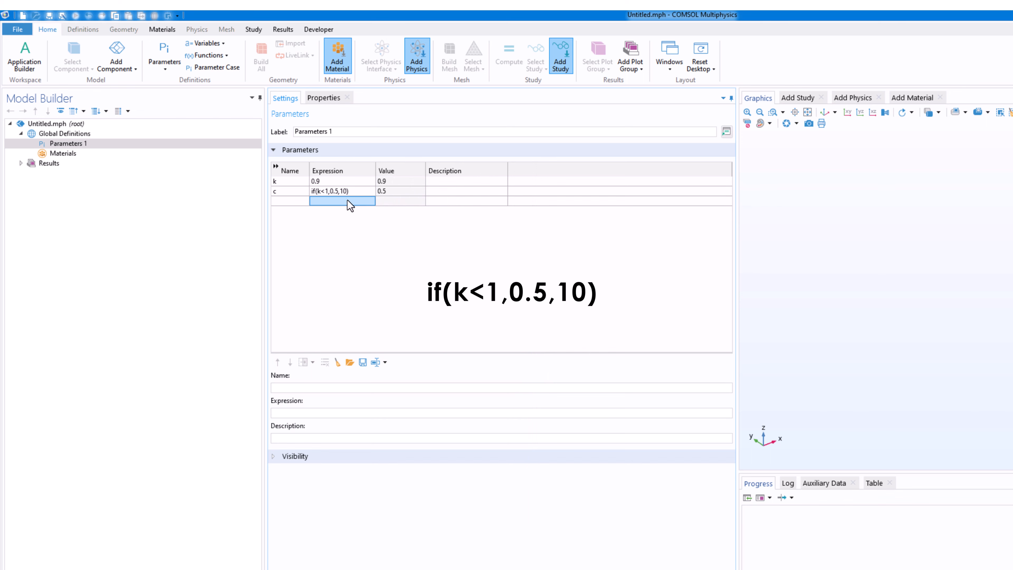
pyautogui.click(342, 191)
pyautogui.click(344, 192)
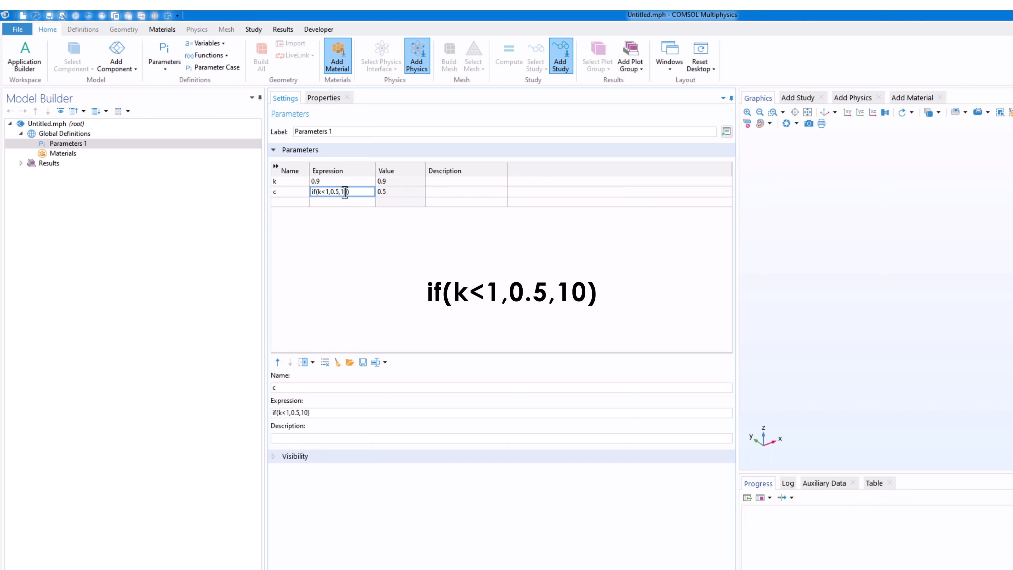
pyautogui.click(343, 200)
pyautogui.click(343, 190)
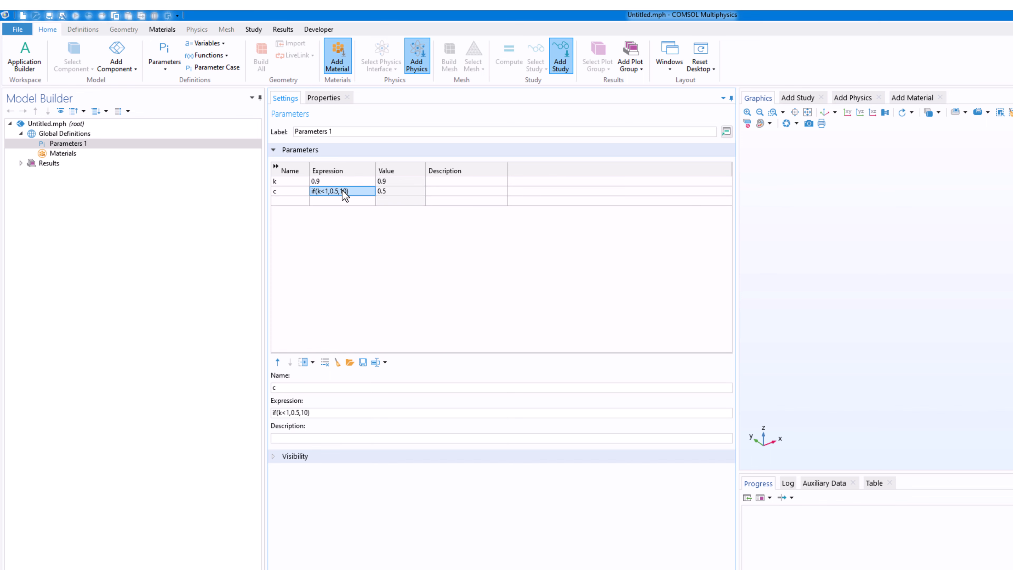
pyautogui.doubleClick(343, 192)
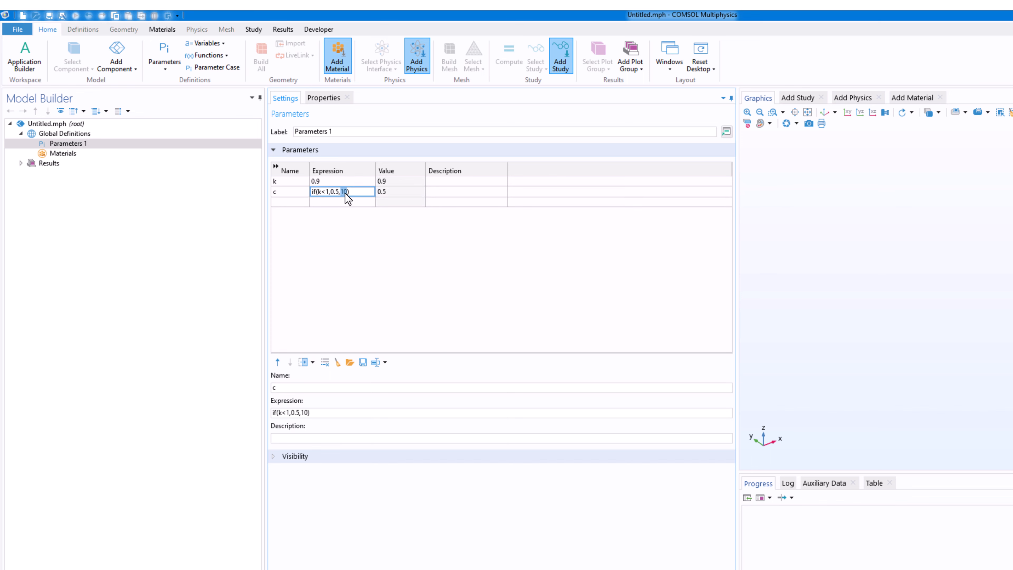
pyautogui.click(340, 202)
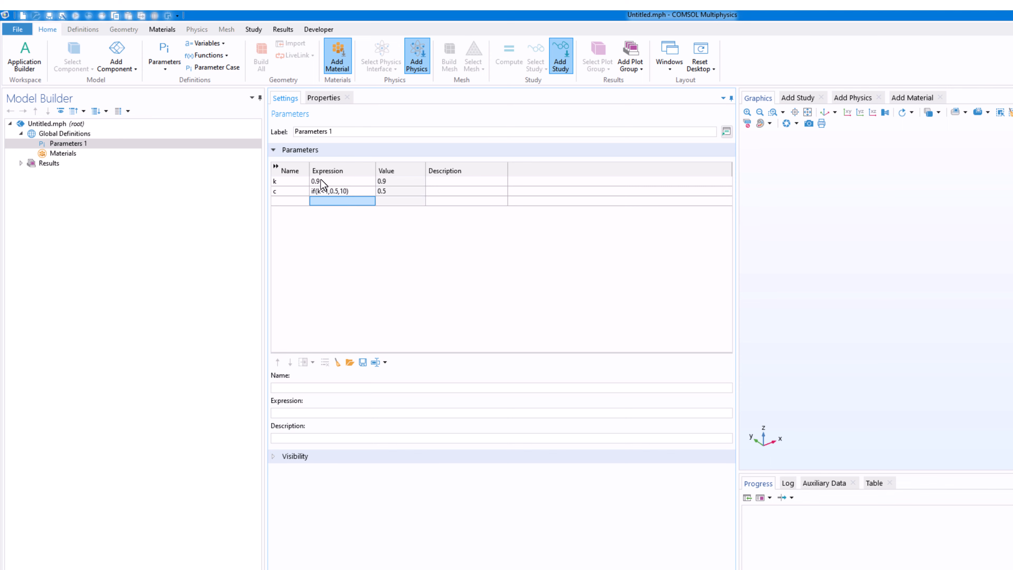
# - Change the true-case value in parameter c's if expression to 0.8
pyautogui.click(337, 193)
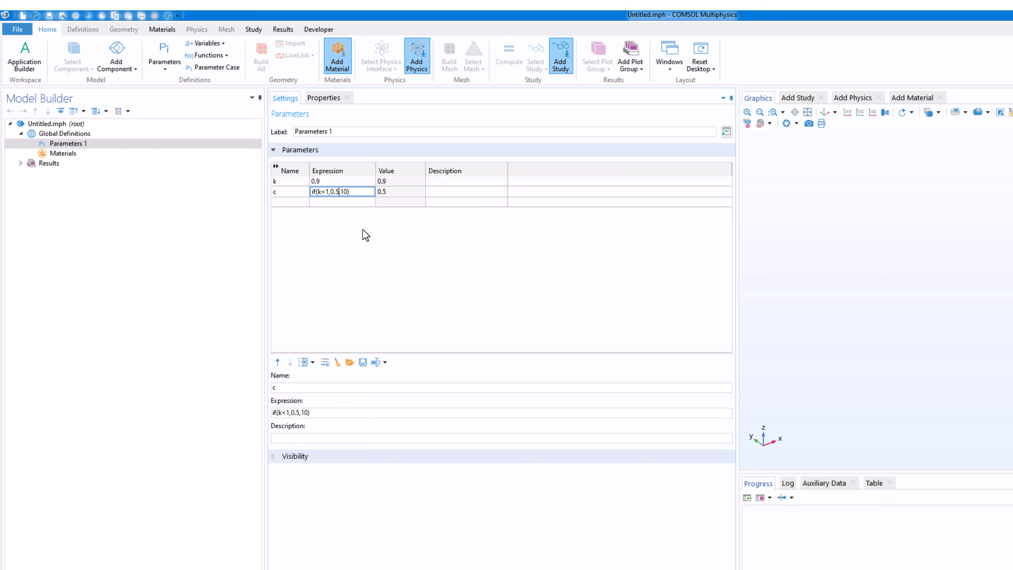
pyautogui.press('BackSpace')
pyautogui.press('BackSpace')
pyautogui.write('.8')
pyautogui.press('Return')
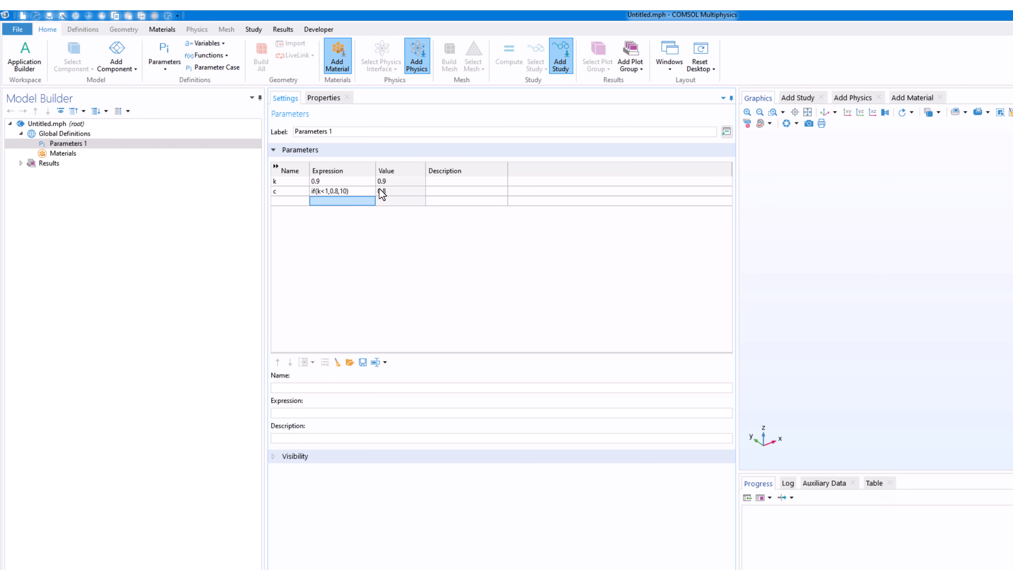
# - Set parameter k's expression to 100 to test the false case of c's condition
pyautogui.click(381, 192)
pyautogui.click(333, 192)
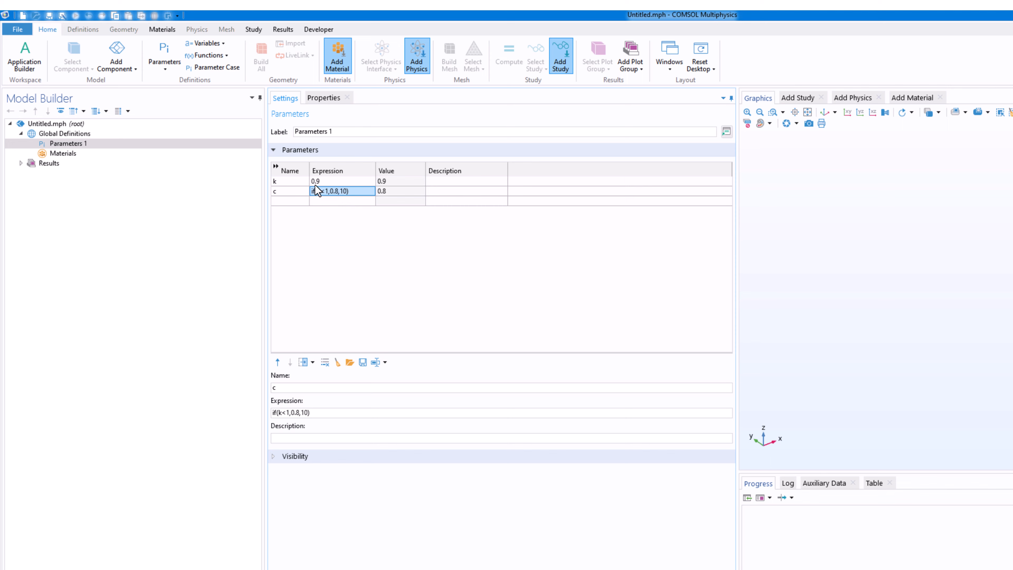
pyautogui.doubleClick(327, 181)
pyautogui.write('100')
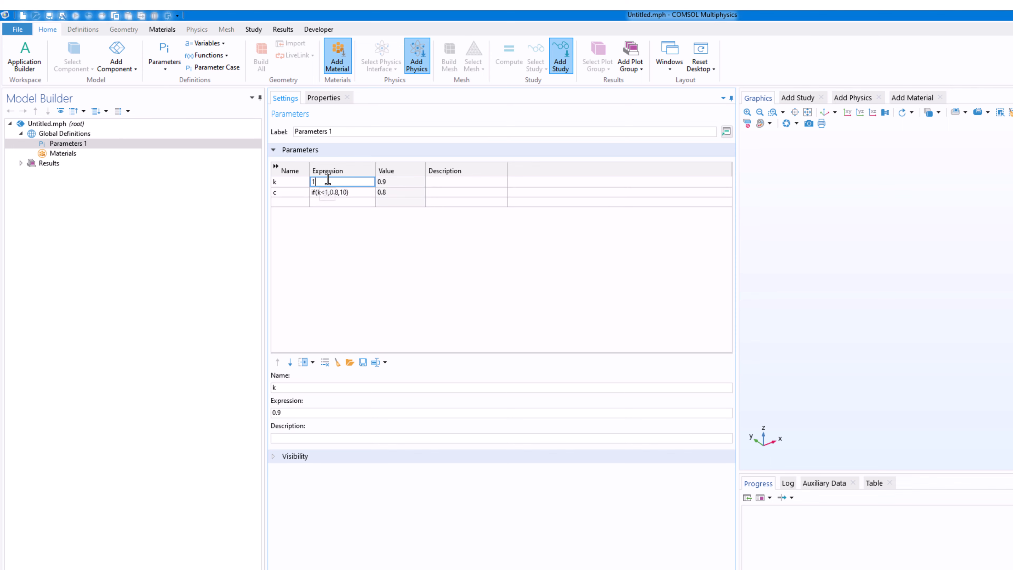
pyautogui.click(360, 202)
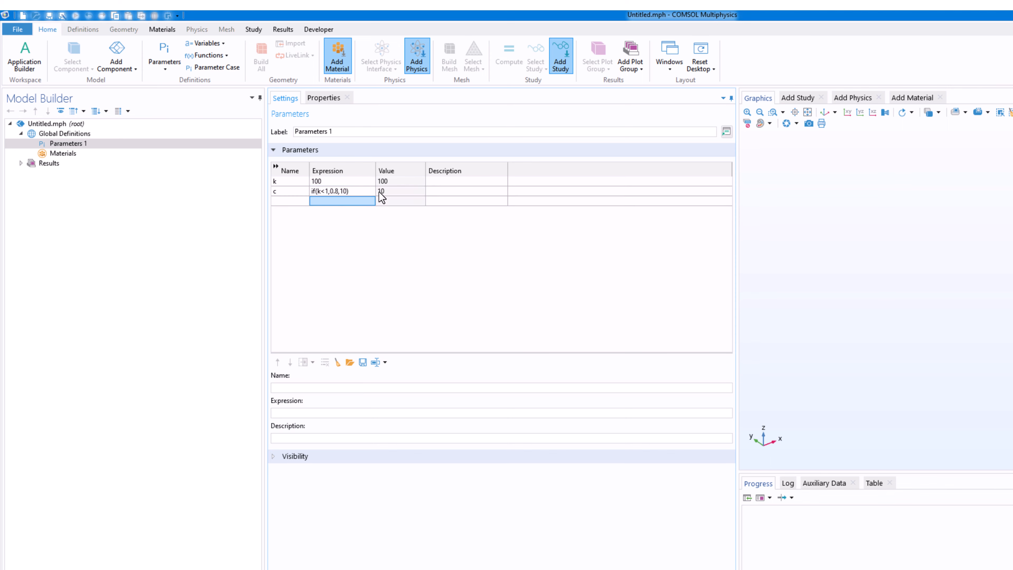
# - Check parameter c's evaluated value against the k<1 condition and the false-case value in its expression
pyautogui.click(322, 192)
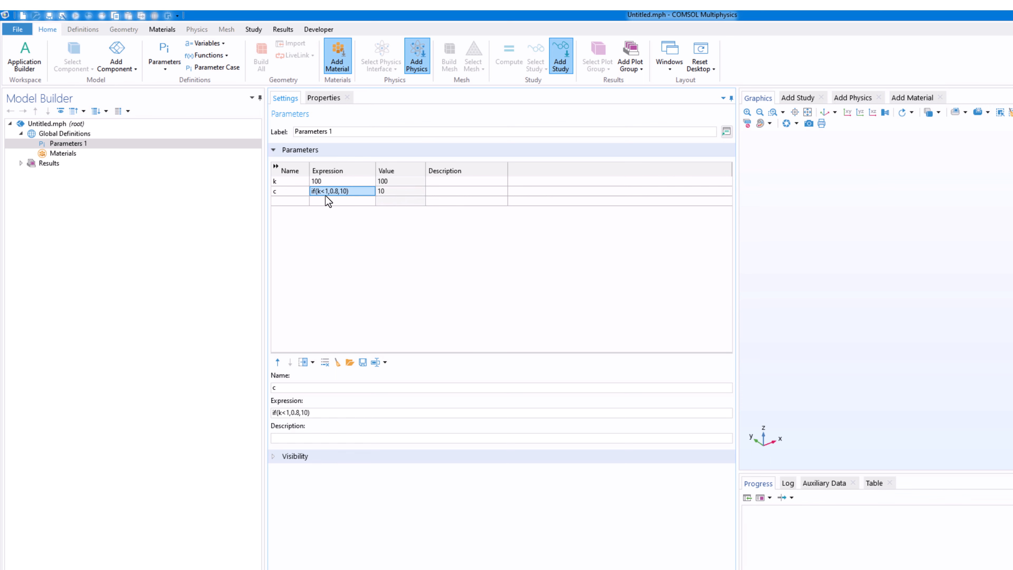
pyautogui.click(330, 191)
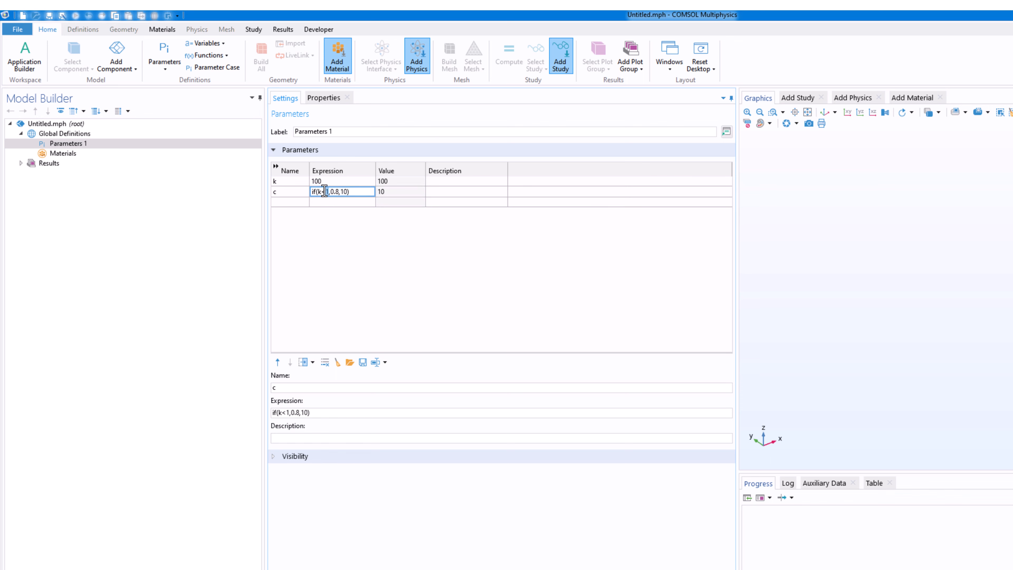
pyautogui.click(354, 201)
pyautogui.click(349, 192)
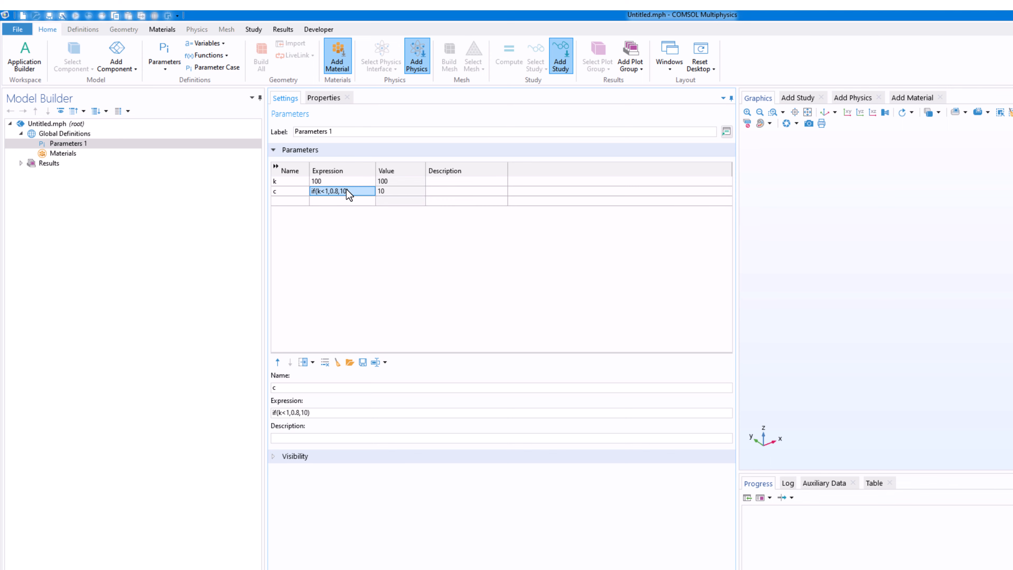
pyautogui.click(383, 191)
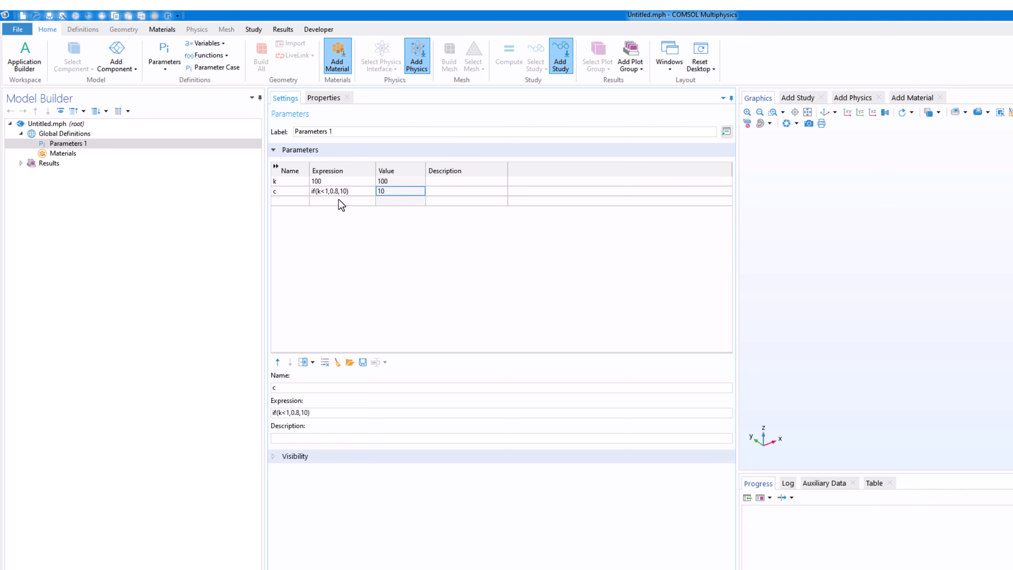
pyautogui.click(341, 193)
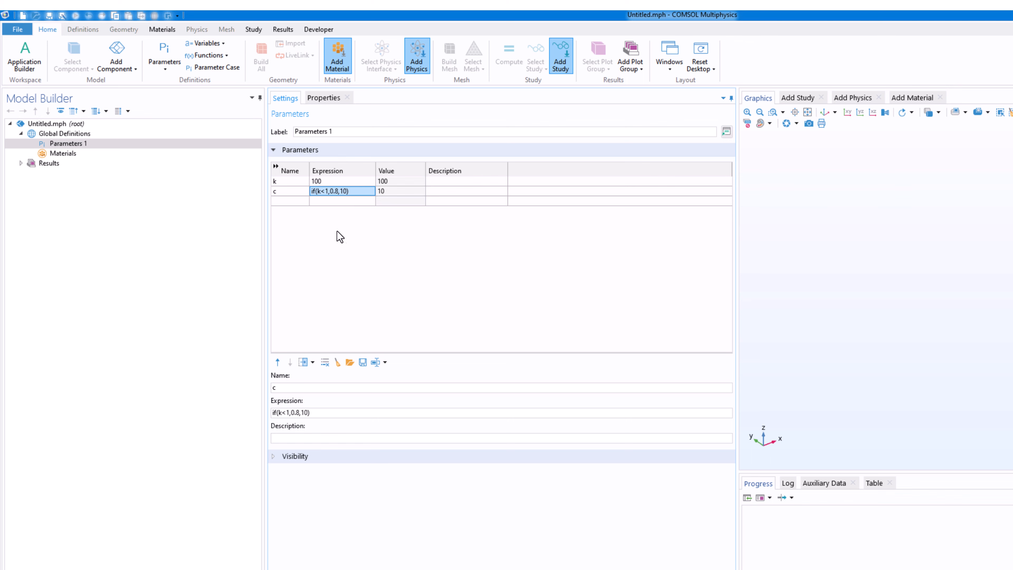
pyautogui.click(354, 201)
# - Replace both result values in parameter c's if expression with a single true-case value of 0.5
pyautogui.click(330, 191)
pyautogui.click(351, 192)
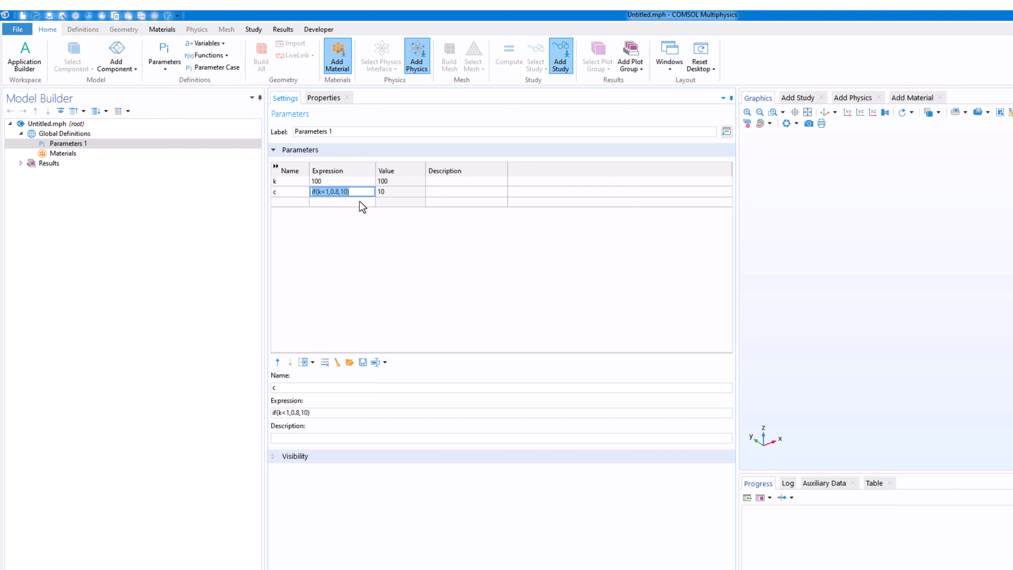
pyautogui.click(354, 192)
pyautogui.moveTo(331, 192); pyautogui.dragTo(349, 193)
pyautogui.press('BackSpace')
pyautogui.press('Left')
pyautogui.write('0.5')
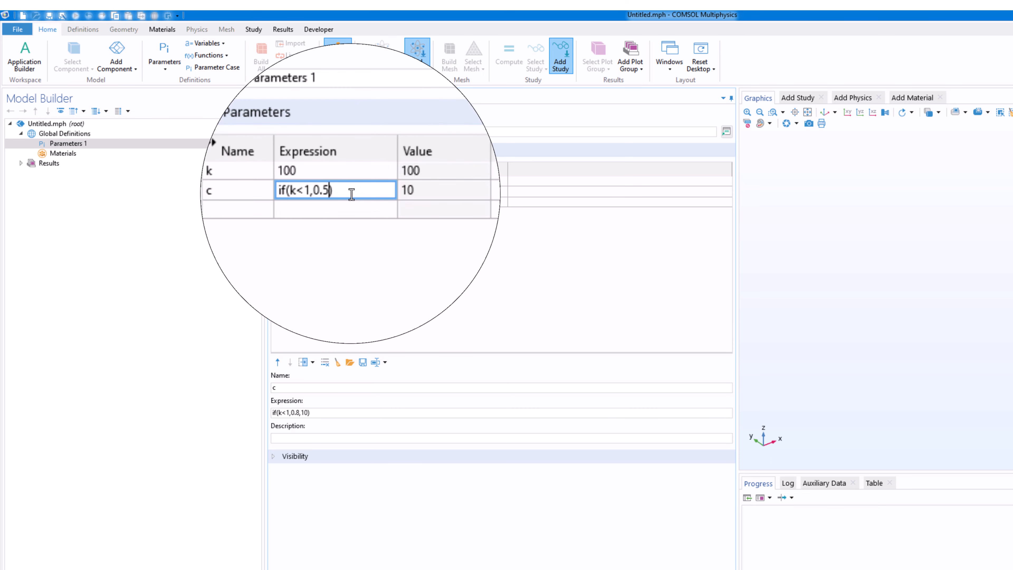
# - Nest a second if as the false case of c's expression, with condition k<2 and true-case value 1.5
pyautogui.write(',if()')
pyautogui.press('Left')
pyautogui.write('k<2,')
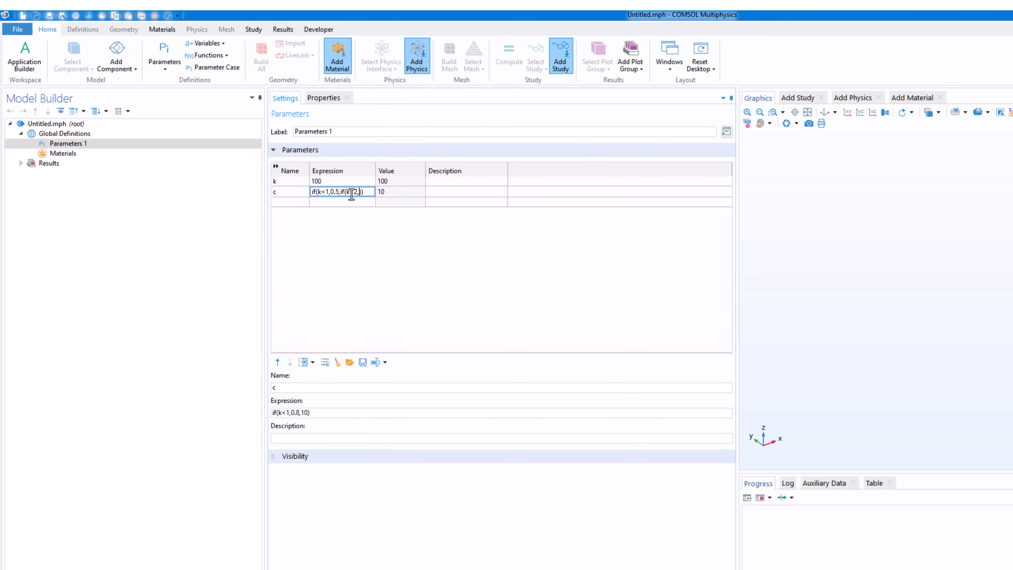
pyautogui.write('1.5')
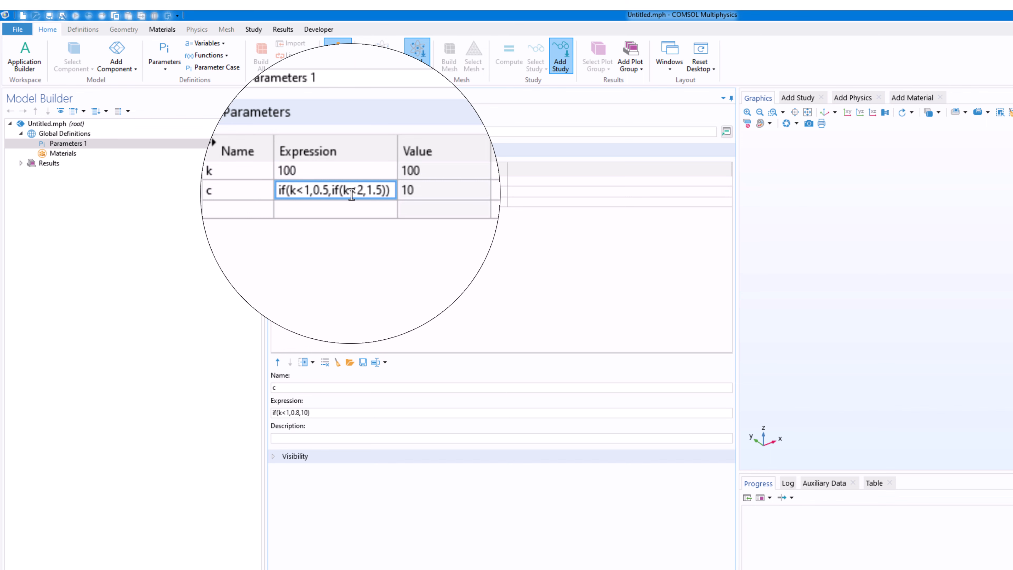
# - Nest a third if as the false case of c's k<2 condition, with condition k<3, true-case value 2.5 and false-case value 3.5
pyautogui.write(',if(k')
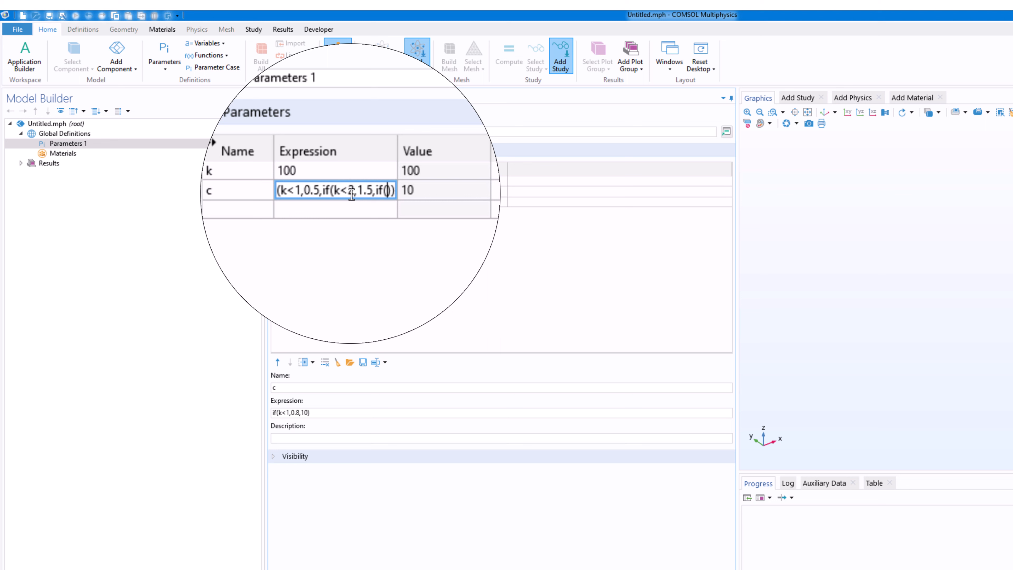
pyautogui.write('<3')
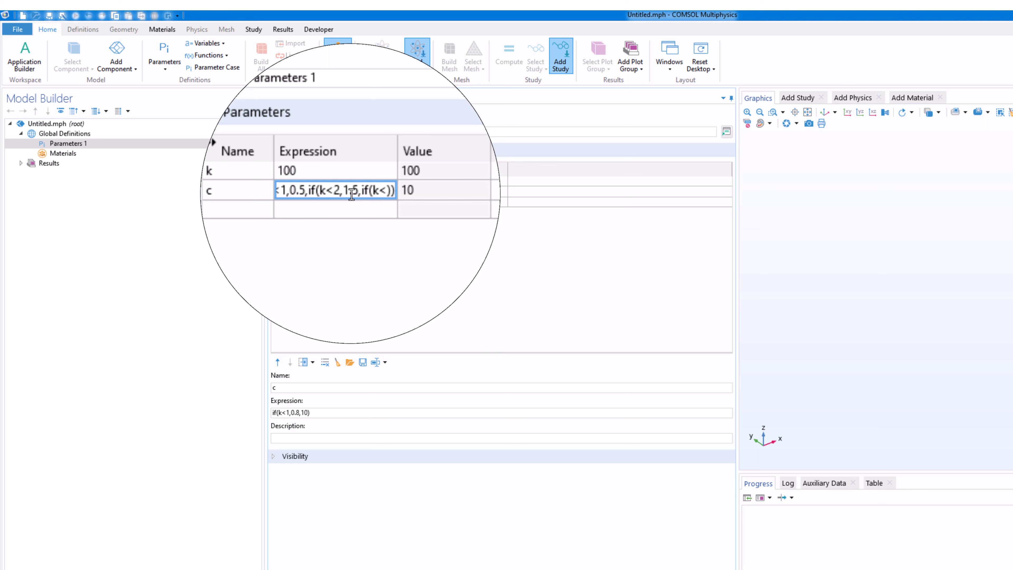
pyautogui.write(',')
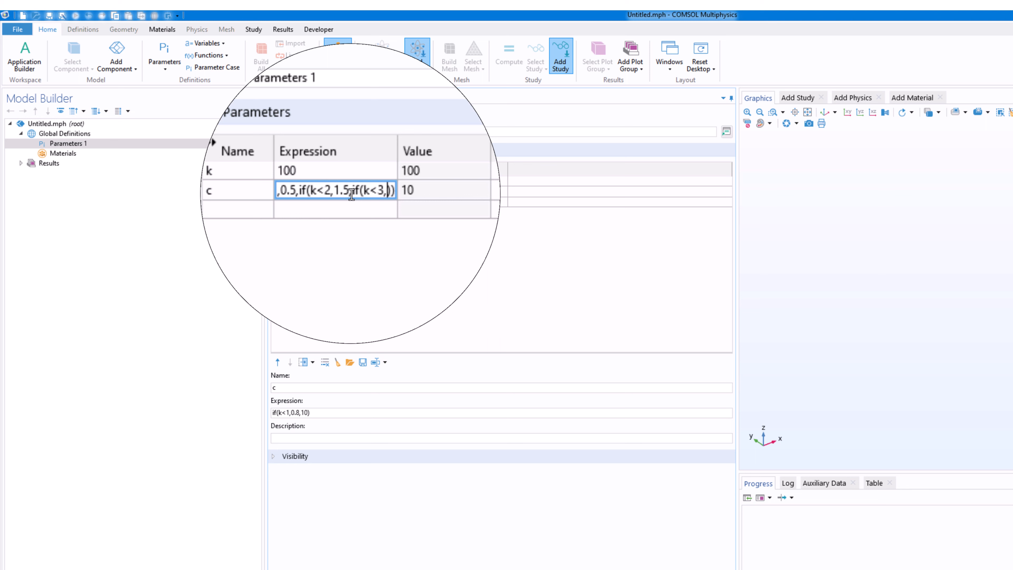
pyautogui.write('2.5')
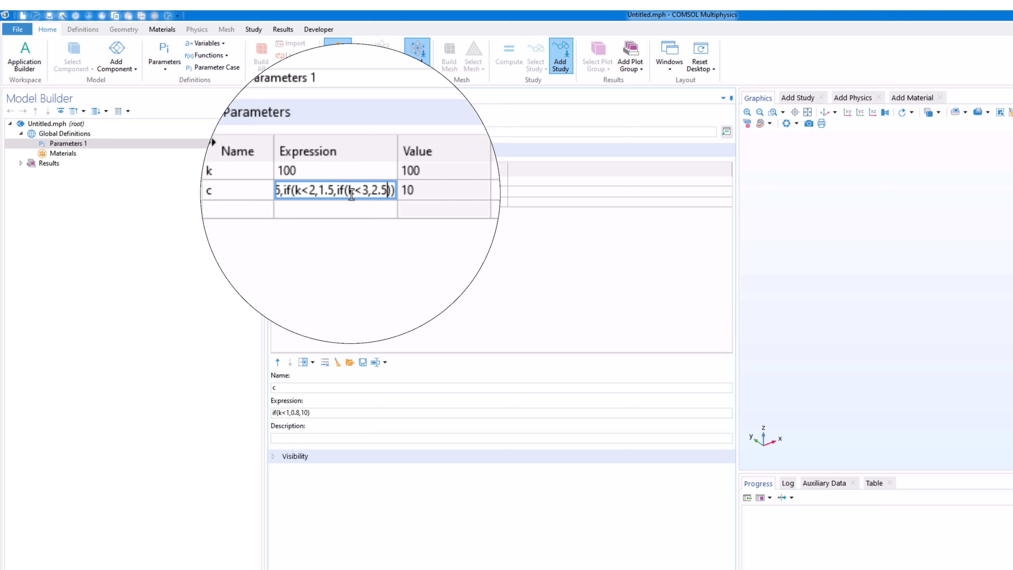
pyautogui.write(',')
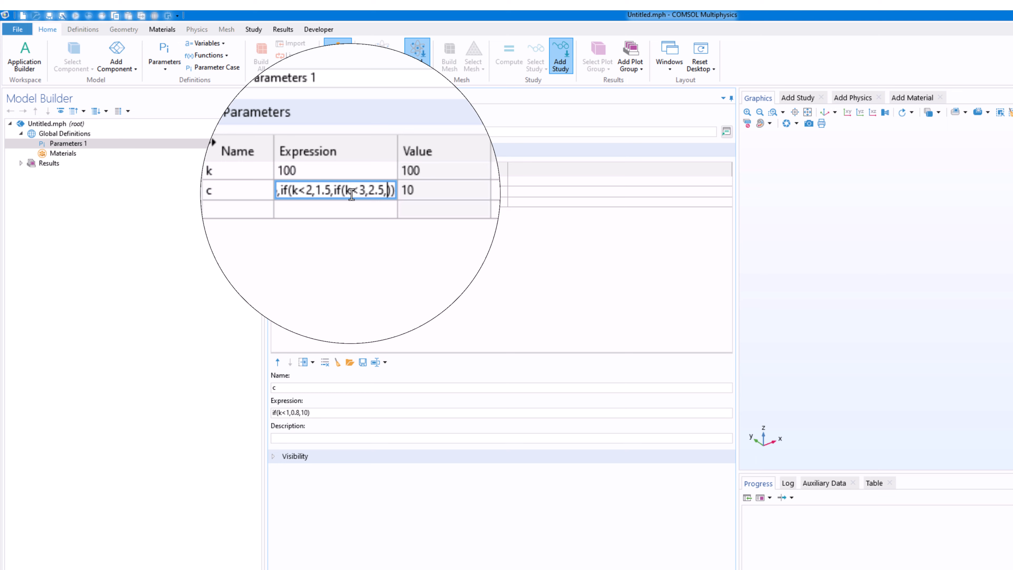
pyautogui.write('3.5')
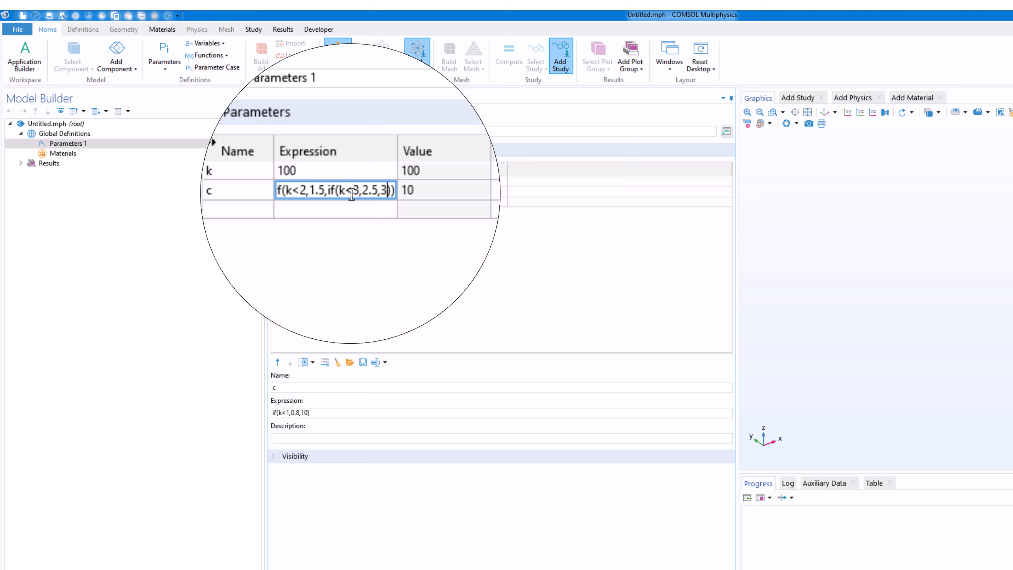
pyautogui.press('Right')
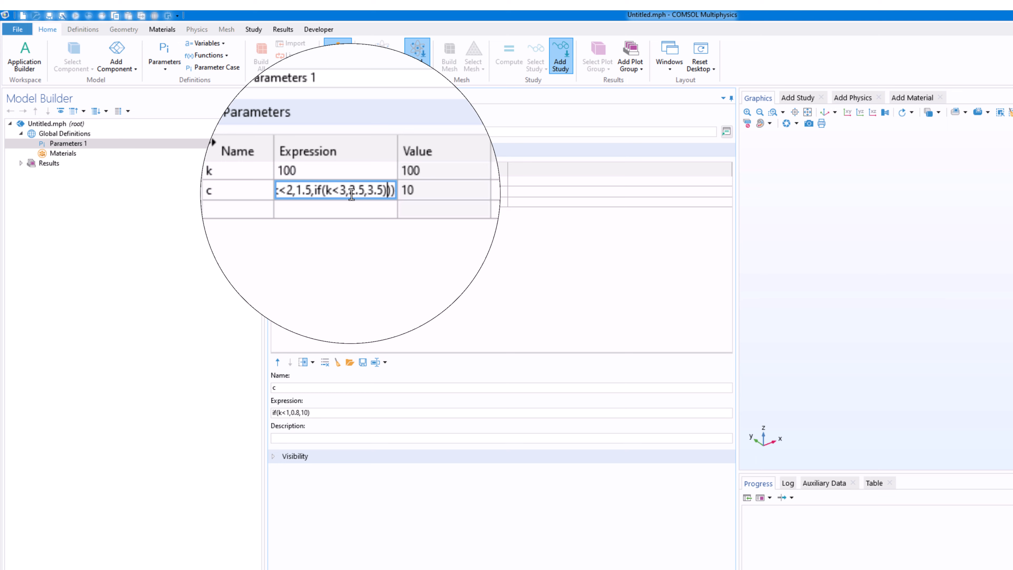
pyautogui.press('Return')
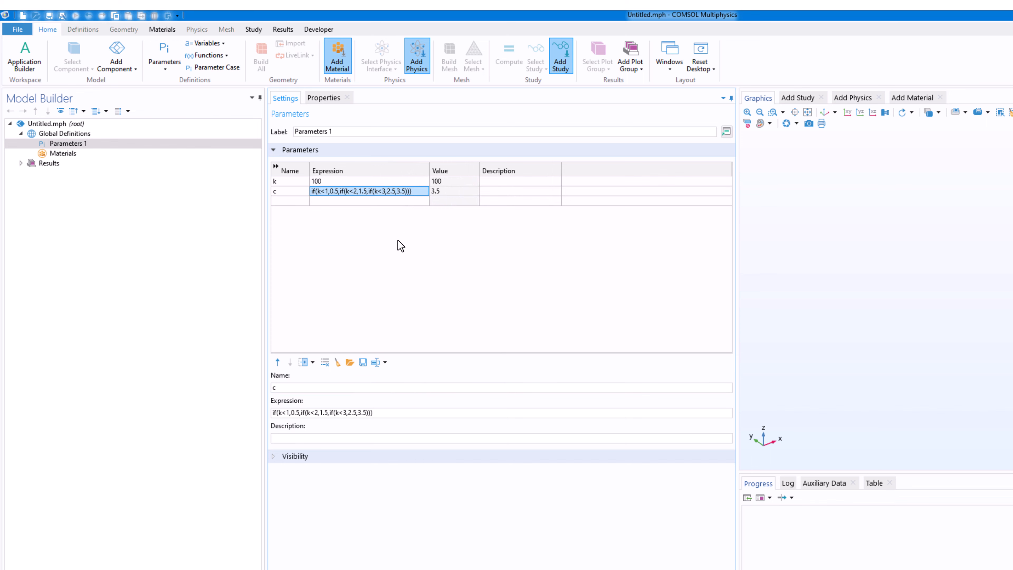
# - Set parameter k's expression to 0 and check c's evaluated value against the k<1 condition
pyautogui.click(385, 198)
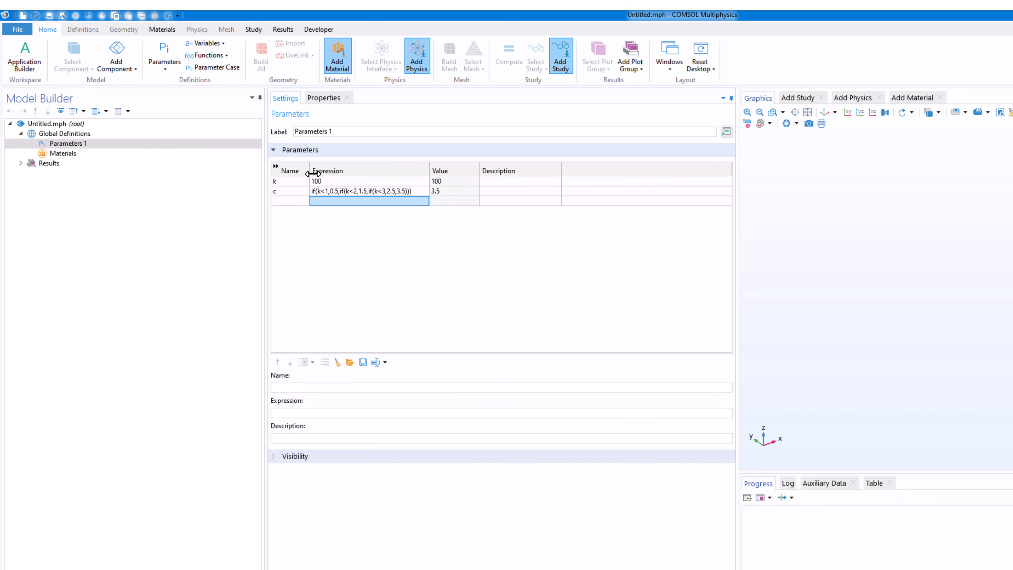
pyautogui.click(327, 182)
pyautogui.write('0')
pyautogui.press('Return')
pyautogui.click(336, 194)
pyautogui.moveTo(329, 191); pyautogui.dragTo(320, 191)
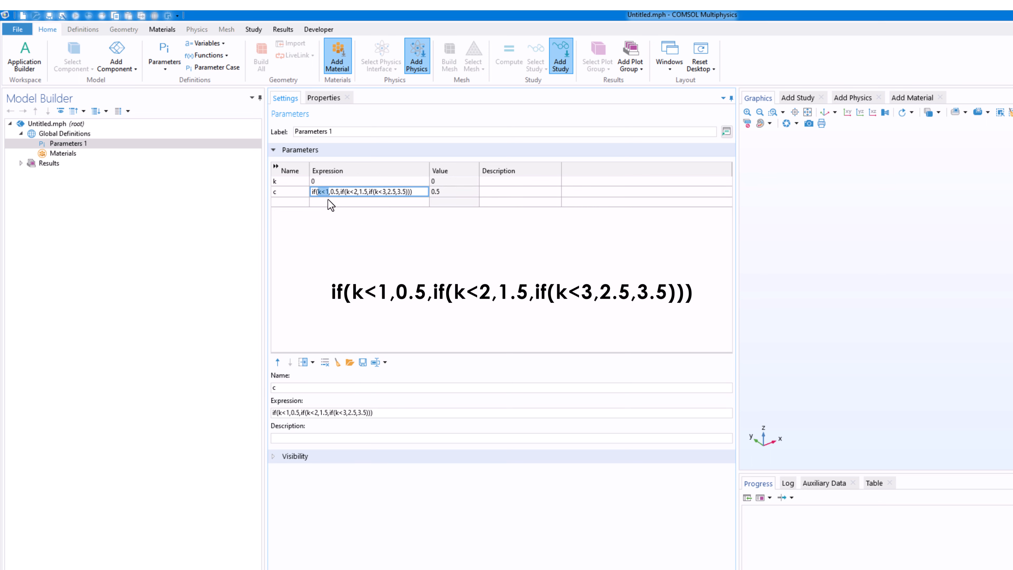
pyautogui.click(333, 193)
pyautogui.click(450, 217)
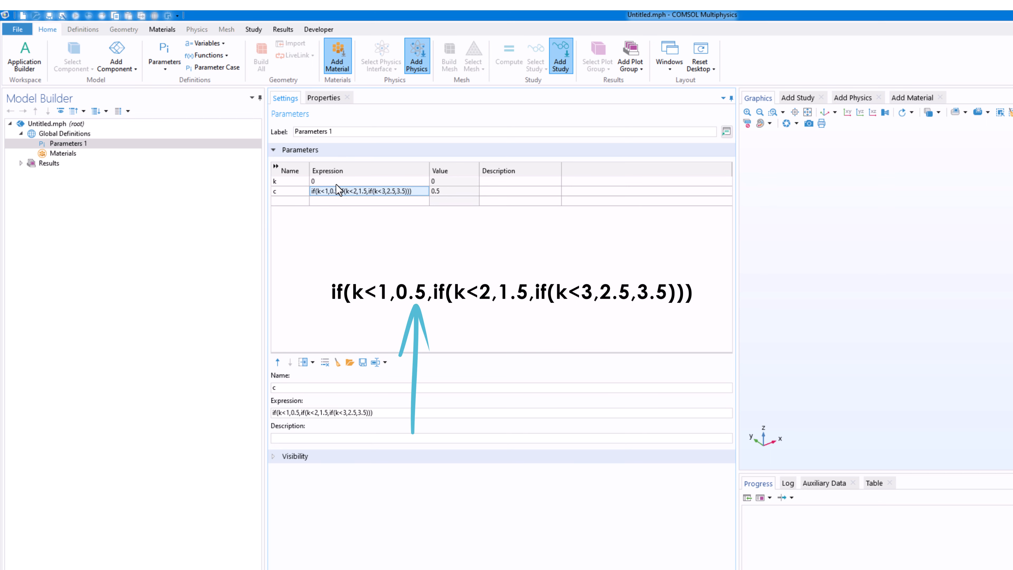
# - Set parameter k's expression to 1 to test the false case of c's k<1 condition
pyautogui.click(322, 181)
pyautogui.click(322, 181)
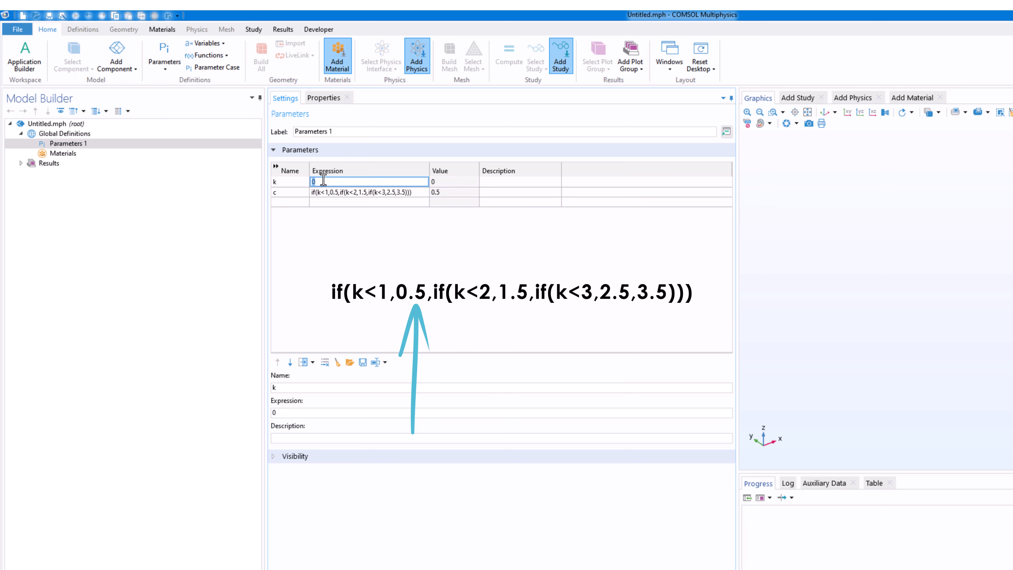
pyautogui.write('1')
pyautogui.press('Return')
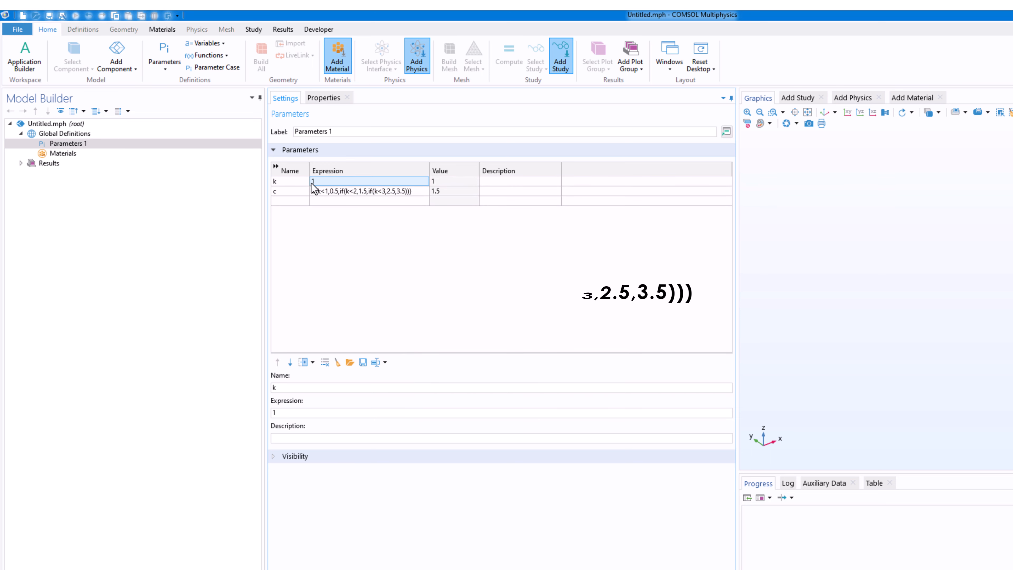
# - Examine c's k<1 condition and the nested if with condition k<2 to trace which result value applies
pyautogui.click(324, 194)
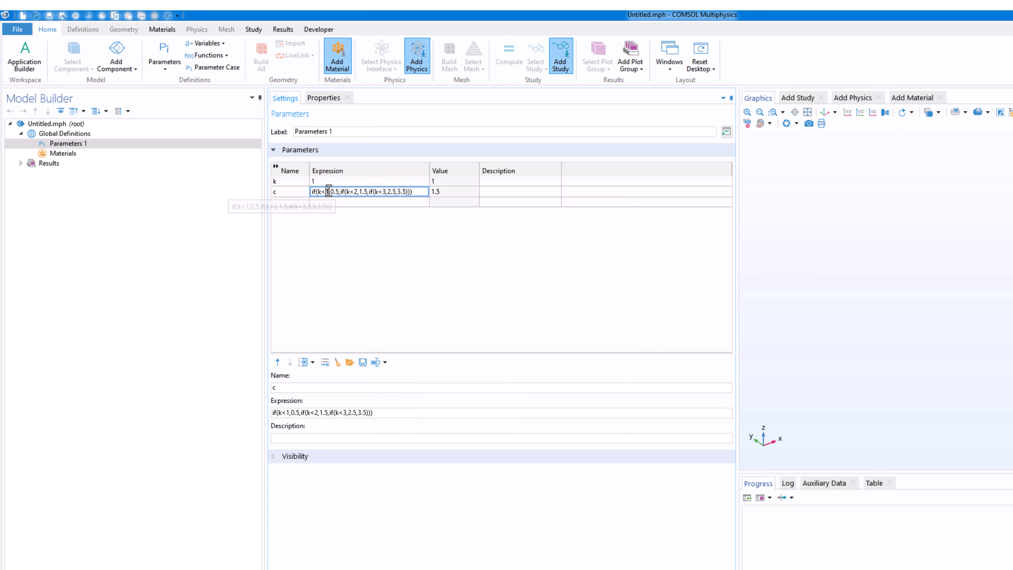
pyautogui.moveTo(327, 192); pyautogui.dragTo(318, 192)
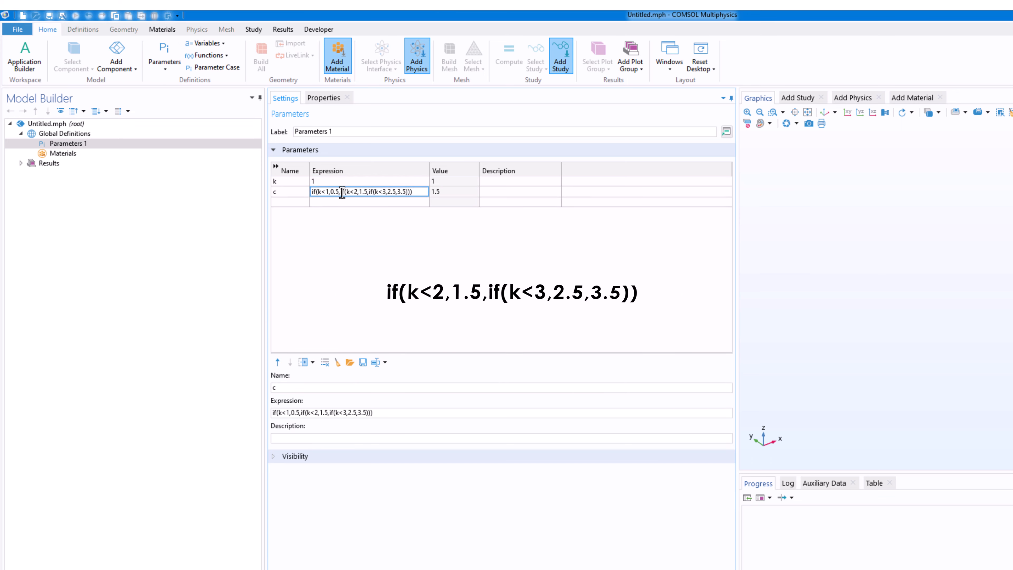
pyautogui.moveTo(340, 192); pyautogui.dragTo(416, 192)
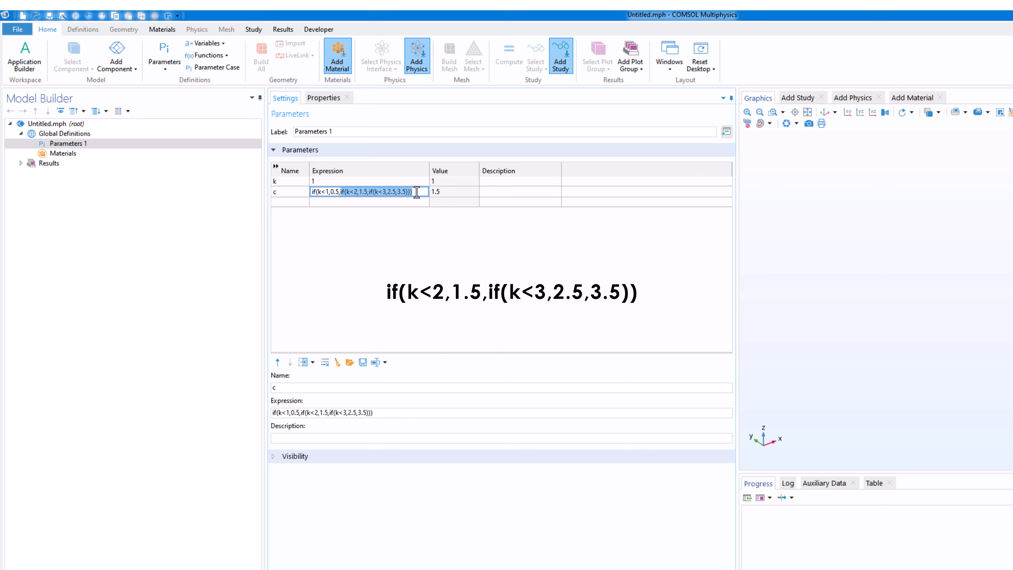
pyautogui.click(403, 242)
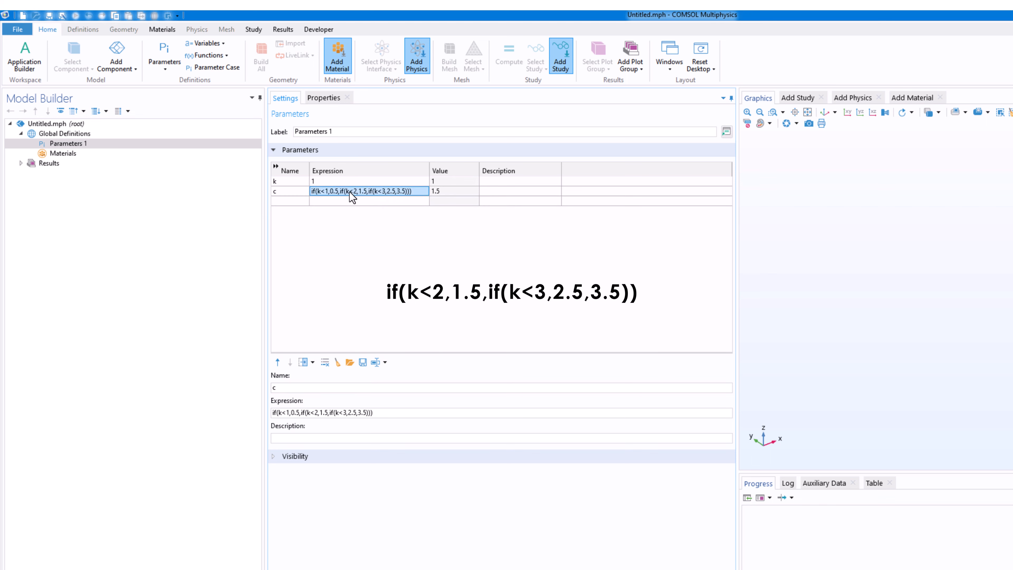
pyautogui.click(350, 192)
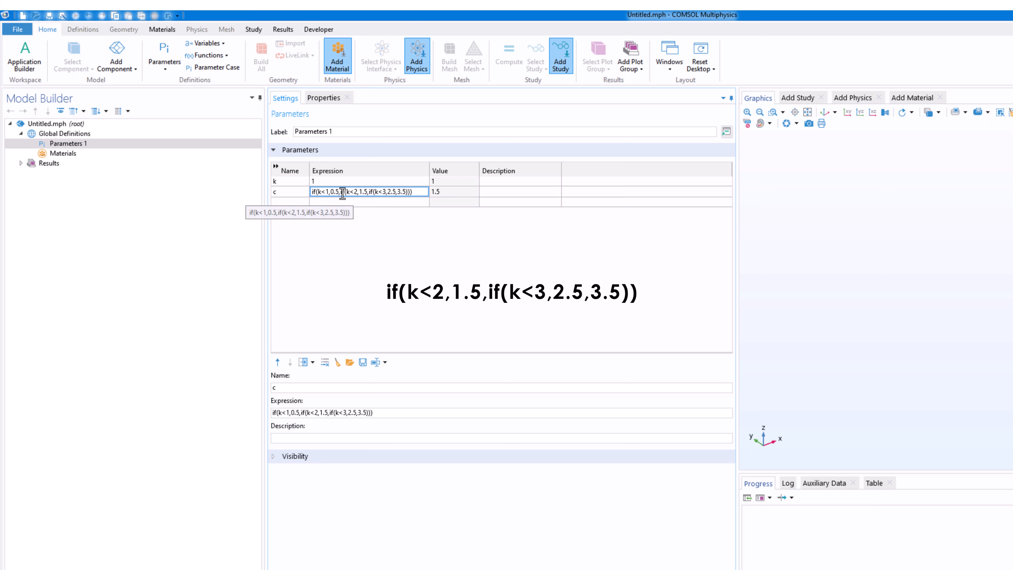
pyautogui.moveTo(346, 192); pyautogui.dragTo(358, 192)
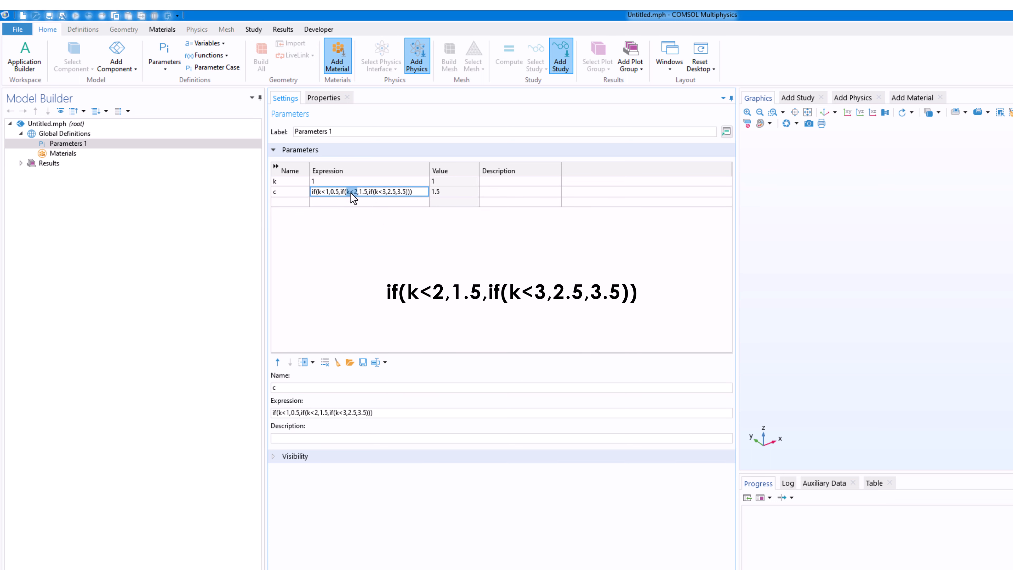
pyautogui.moveTo(367, 192); pyautogui.dragTo(359, 192)
pyautogui.click(413, 222)
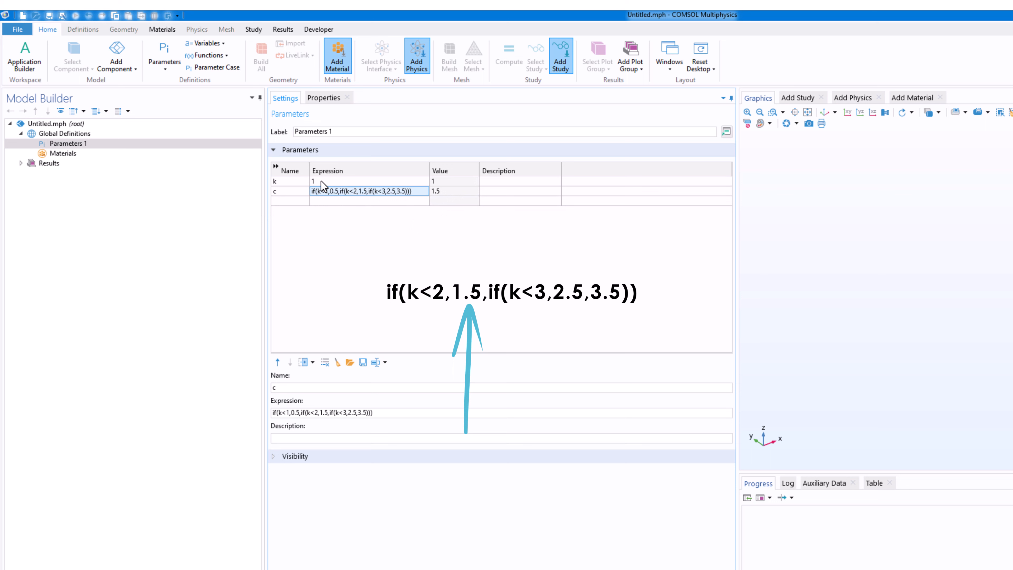
pyautogui.click(357, 192)
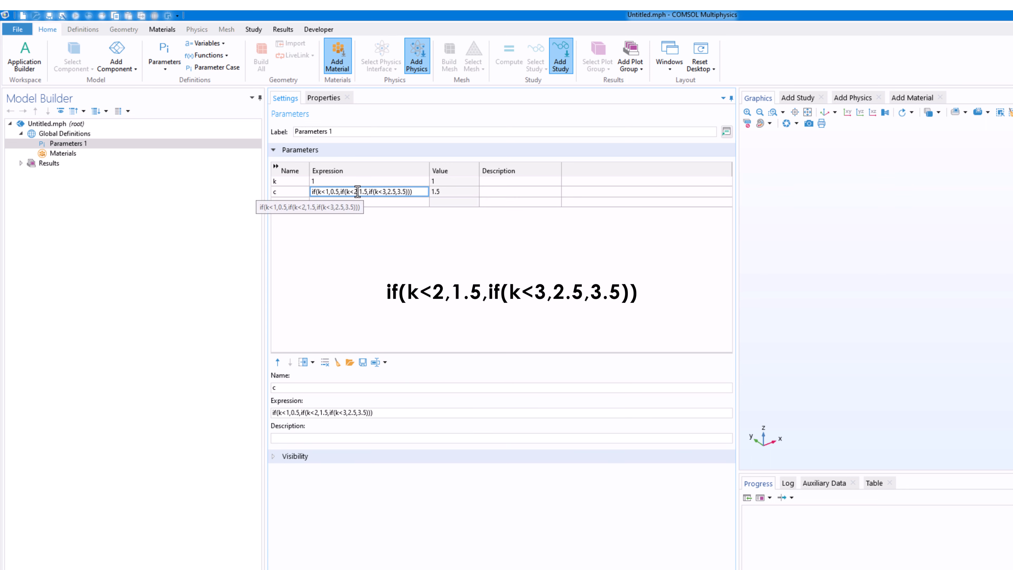
pyautogui.moveTo(357, 192); pyautogui.dragTo(318, 192)
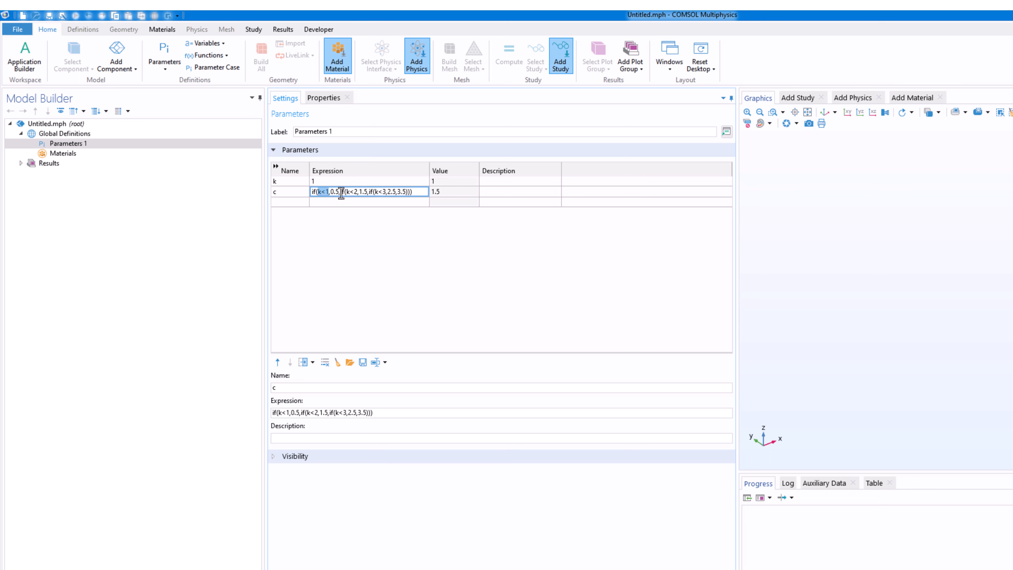
pyautogui.click(356, 192)
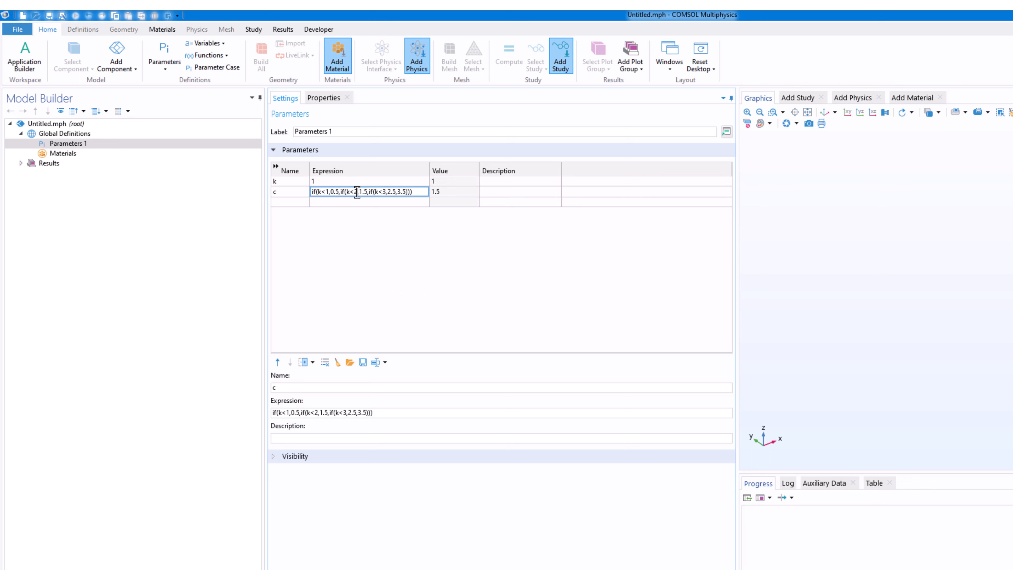
# - Set parameter k's expression to 1.99 to test the upper limit of the k<2 condition
pyautogui.click(322, 182)
pyautogui.click(325, 182)
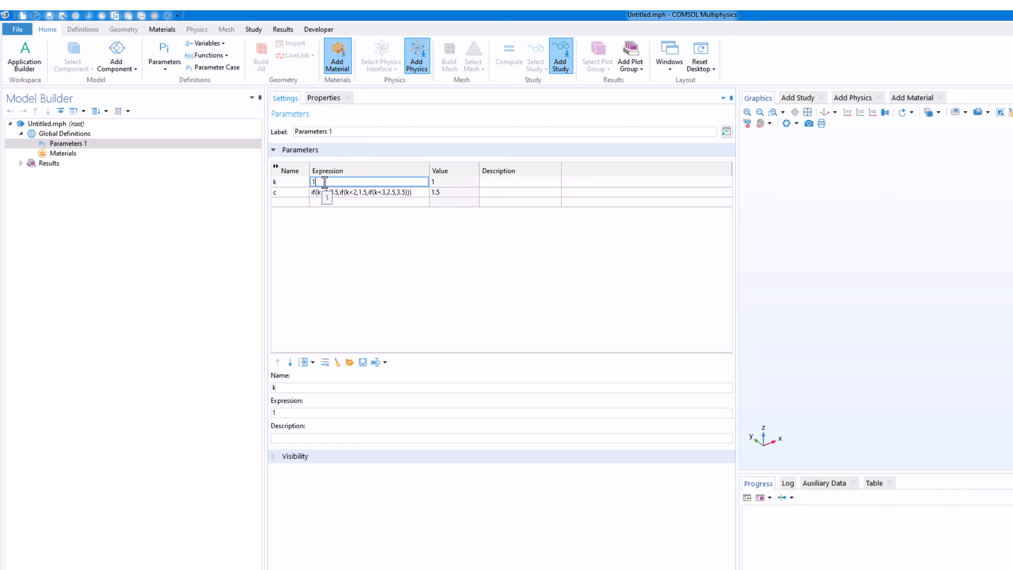
pyautogui.write('.99')
pyautogui.click(391, 238)
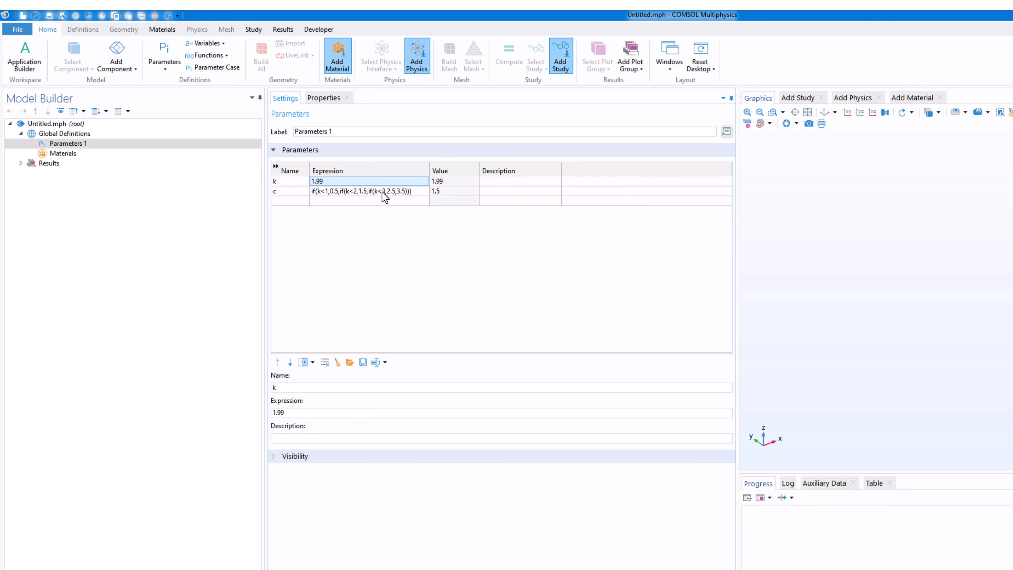
# - Review the k<2 and k<3 conditions in c's expression and set parameter k's expression to 2.01
pyautogui.click(372, 192)
pyautogui.click(372, 193)
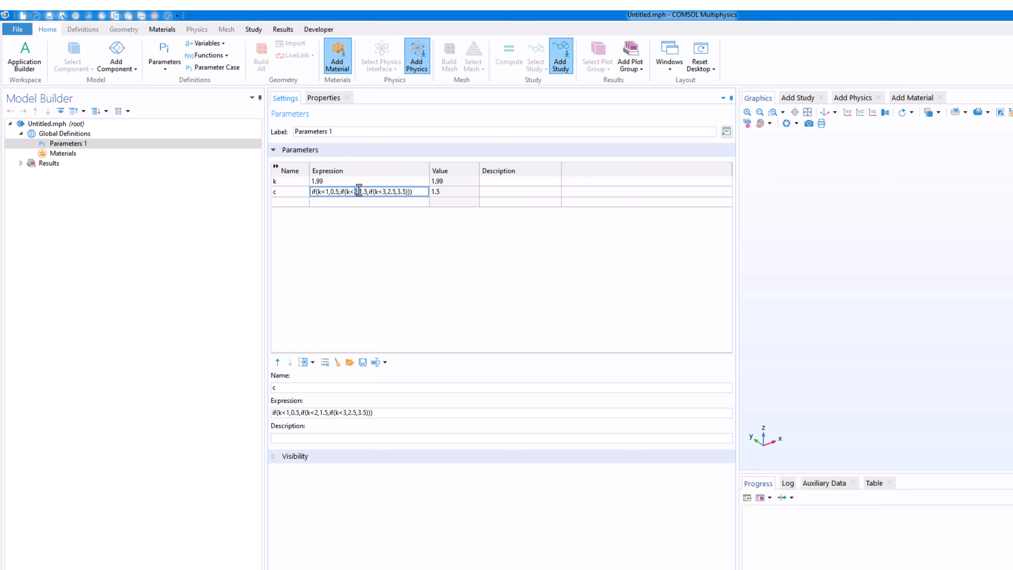
pyautogui.doubleClick(356, 191)
pyautogui.click(386, 193)
pyautogui.moveTo(386, 192); pyautogui.dragTo(376, 192)
pyautogui.click(342, 180)
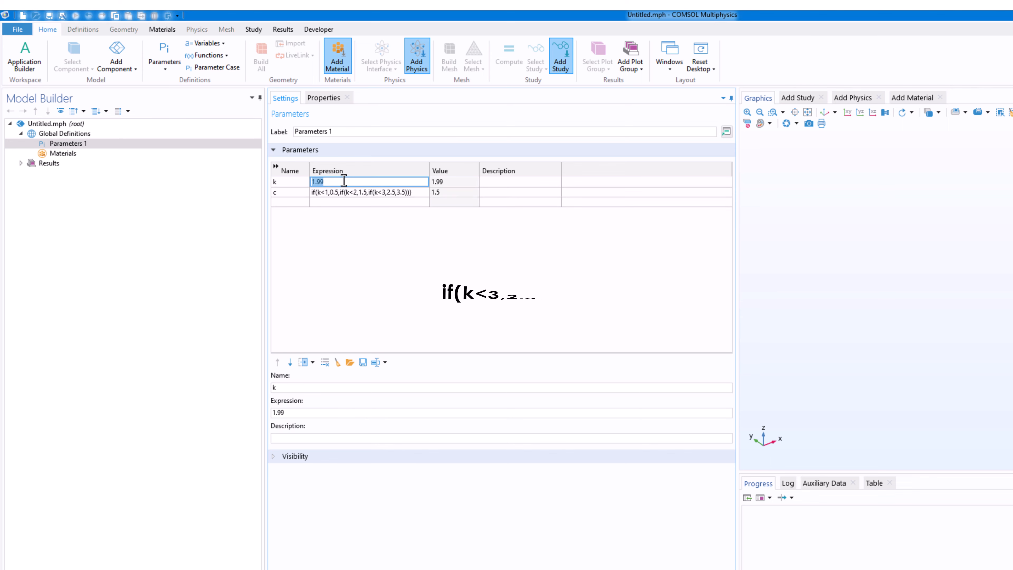
pyautogui.write('2.01')
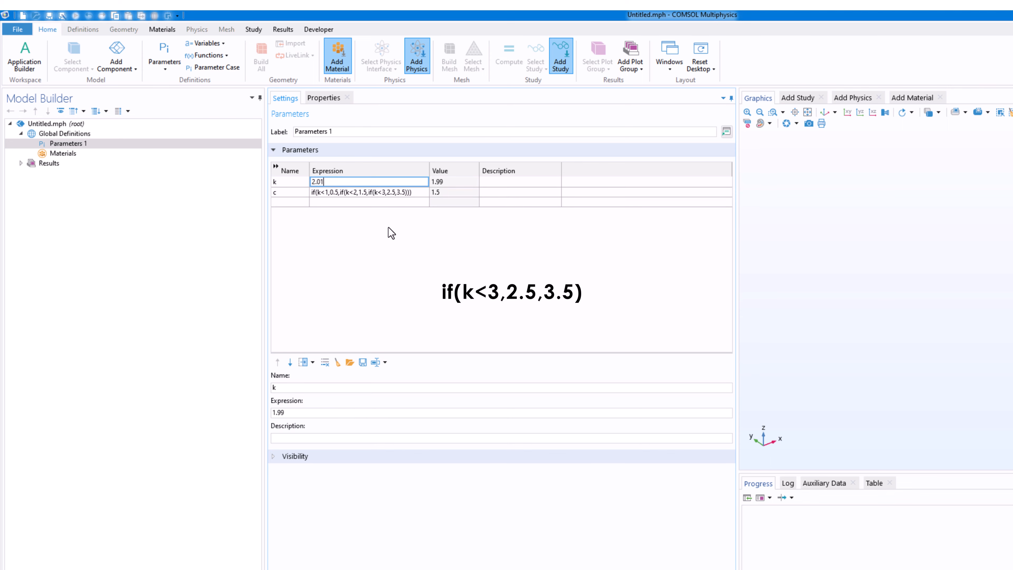
pyautogui.press('Return')
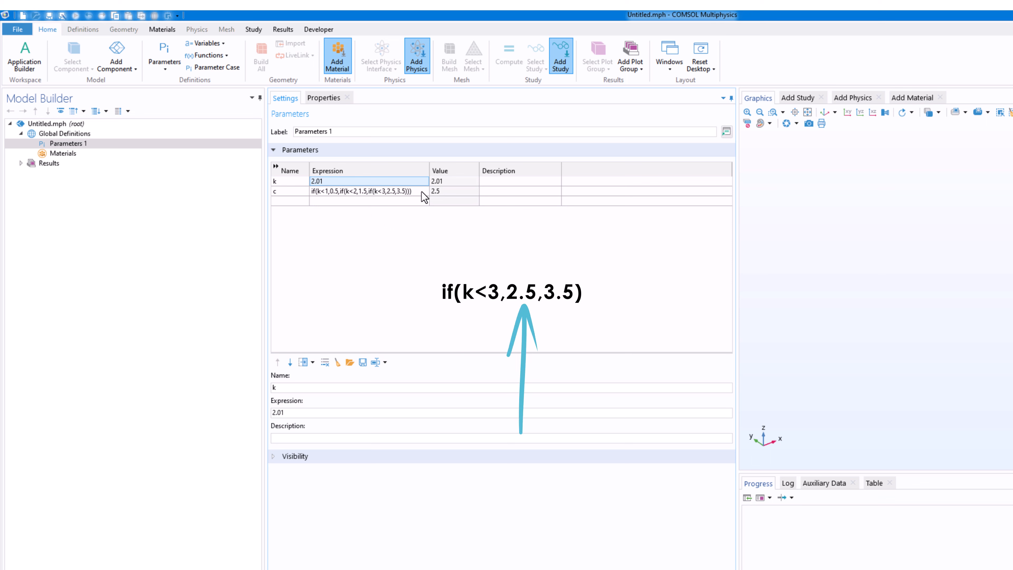
# - Set parameter k's expression to 3 to test the false case of c's k<3 condition
pyautogui.click(327, 181)
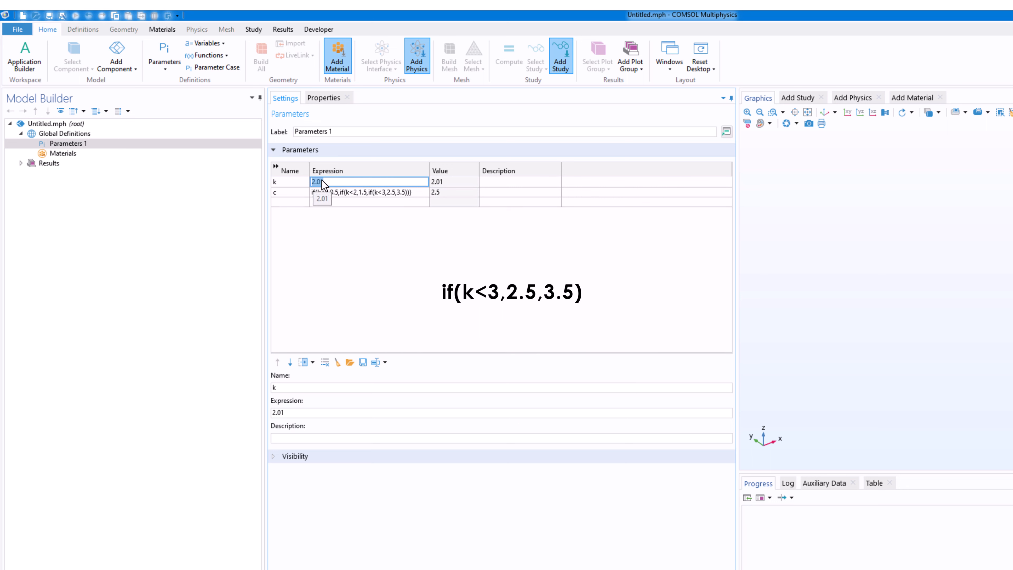
pyautogui.write('3')
pyautogui.press('Return')
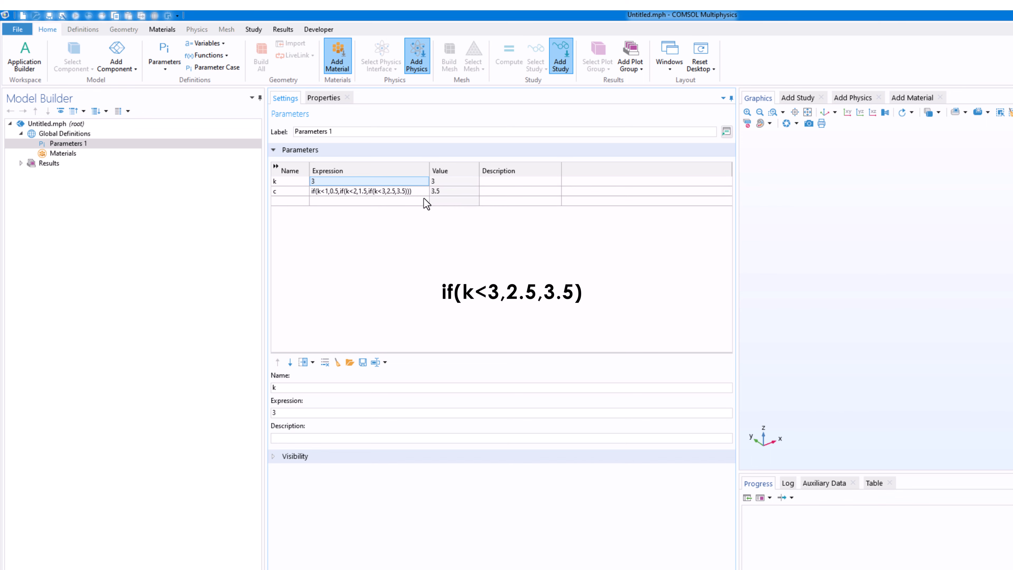
# - Replace the false-case value of the innermost if in parameter c's expression with k
pyautogui.click(405, 193)
pyautogui.moveTo(405, 193); pyautogui.dragTo(398, 192)
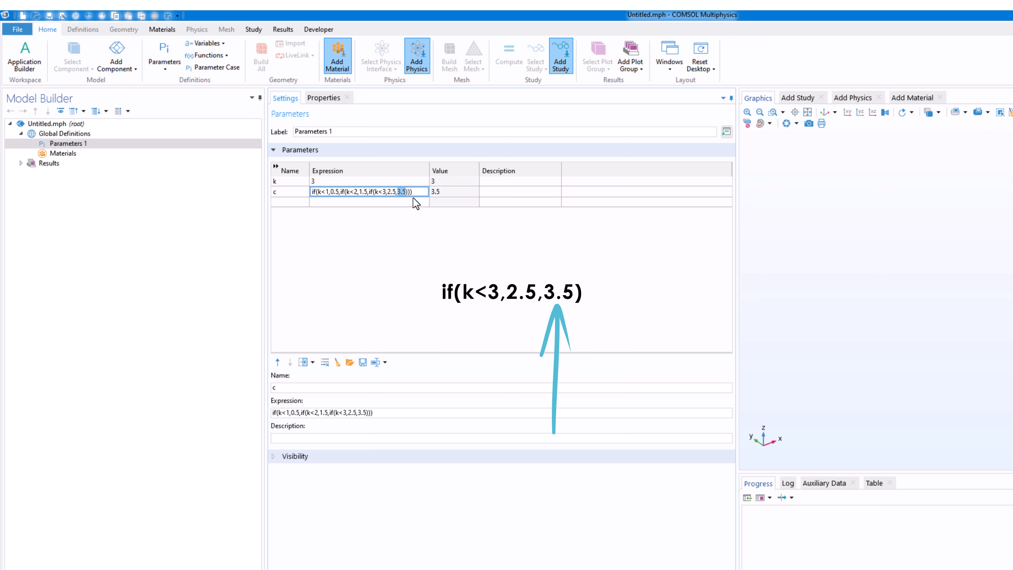
pyautogui.write('k')
pyautogui.press('Return')
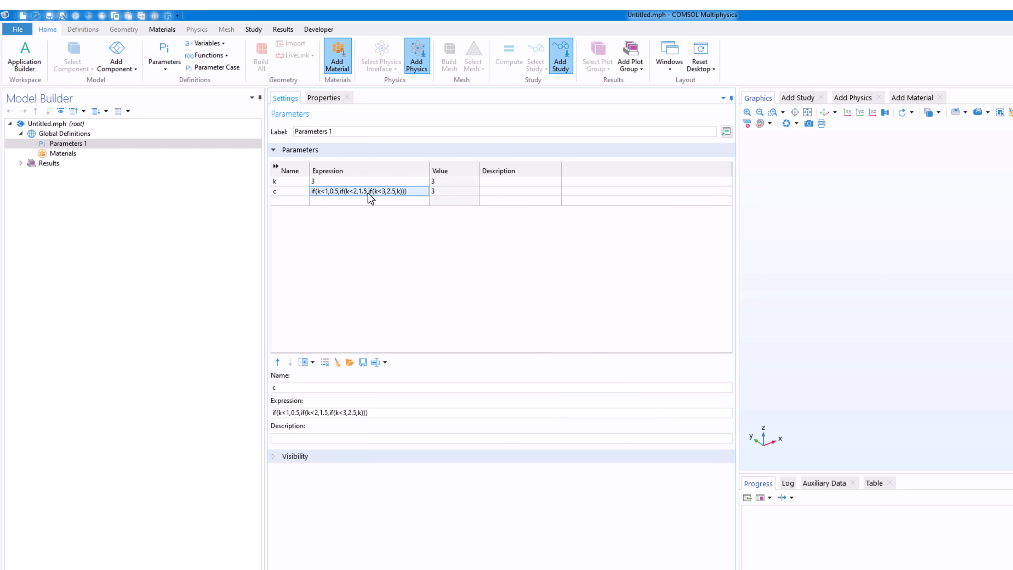
pyautogui.click(416, 192)
pyautogui.click(417, 193)
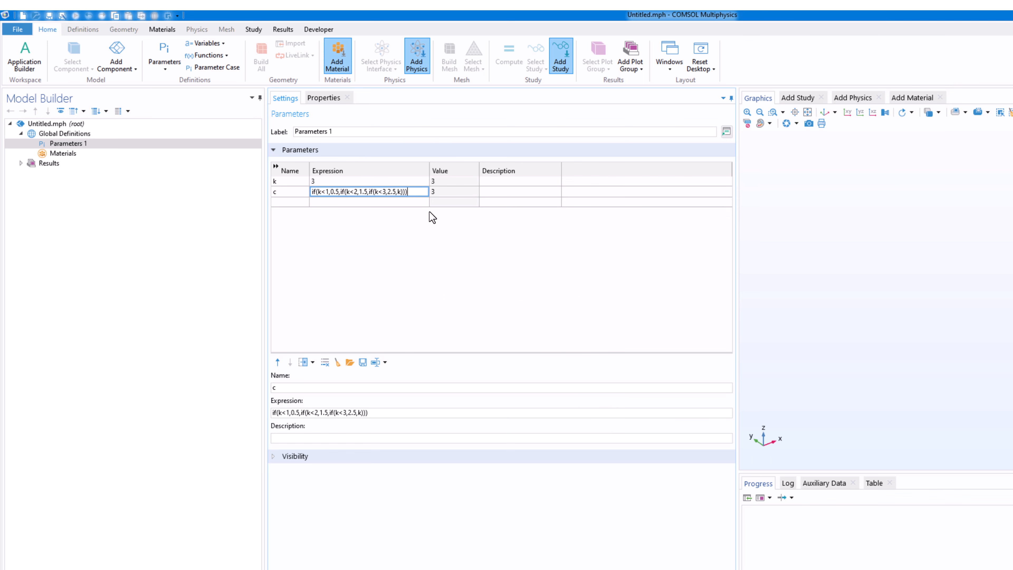
pyautogui.click(429, 212)
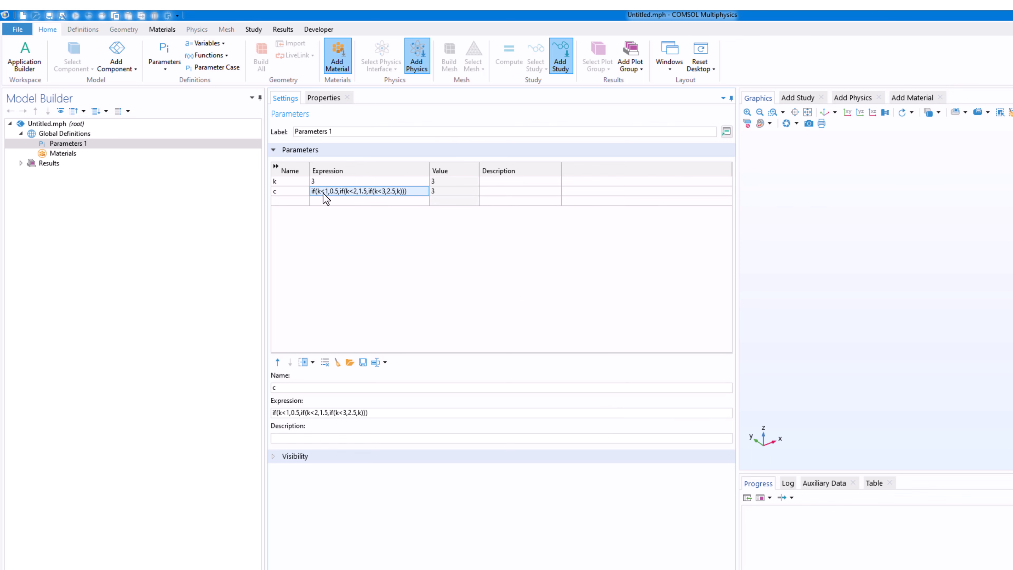
# - Set parameter k's expression to 300 to test the false case of c's k<3 condition, which returns k
pyautogui.click(384, 192)
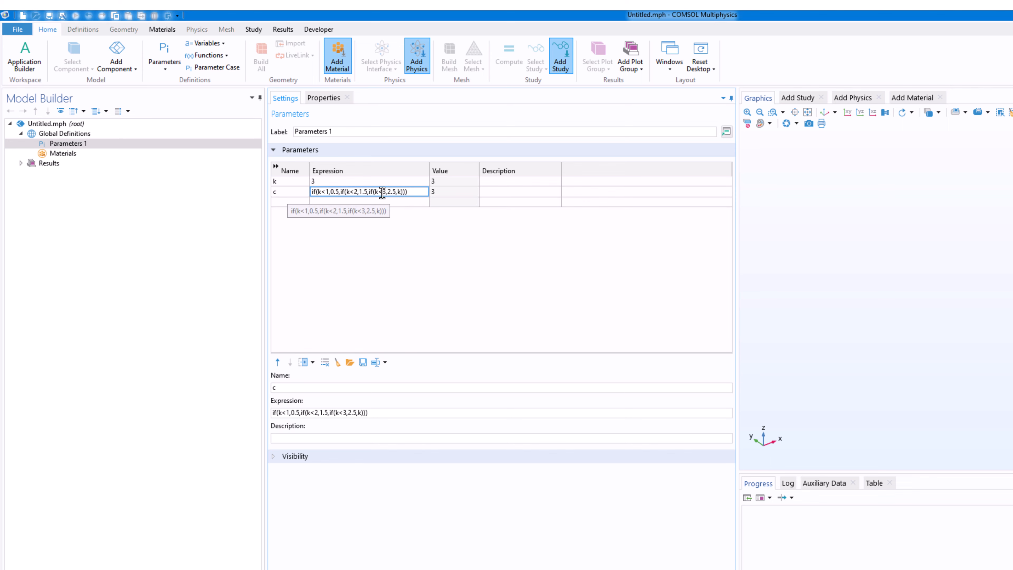
pyautogui.click(420, 201)
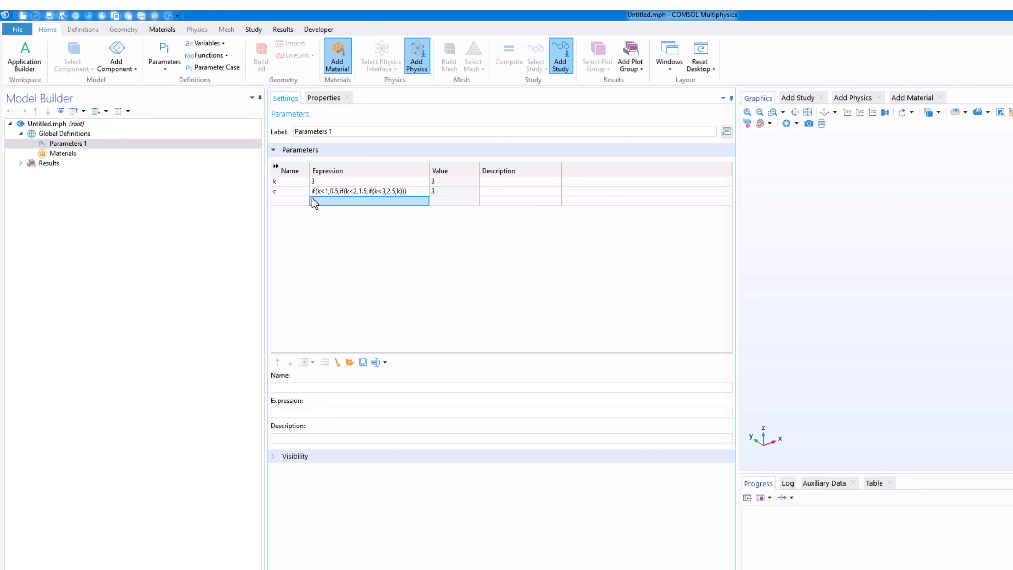
pyautogui.click(335, 181)
pyautogui.write('300')
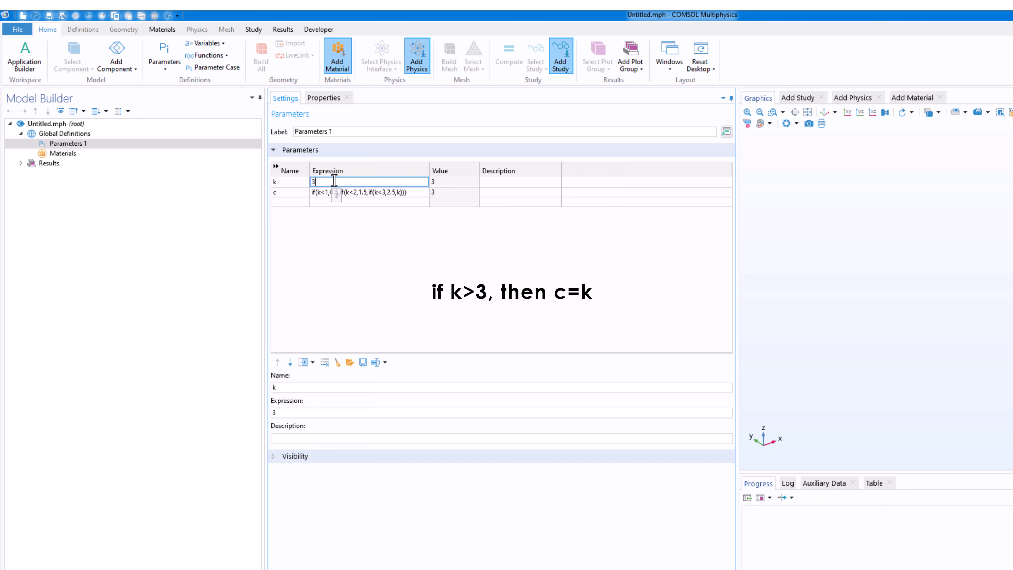
pyautogui.click(368, 201)
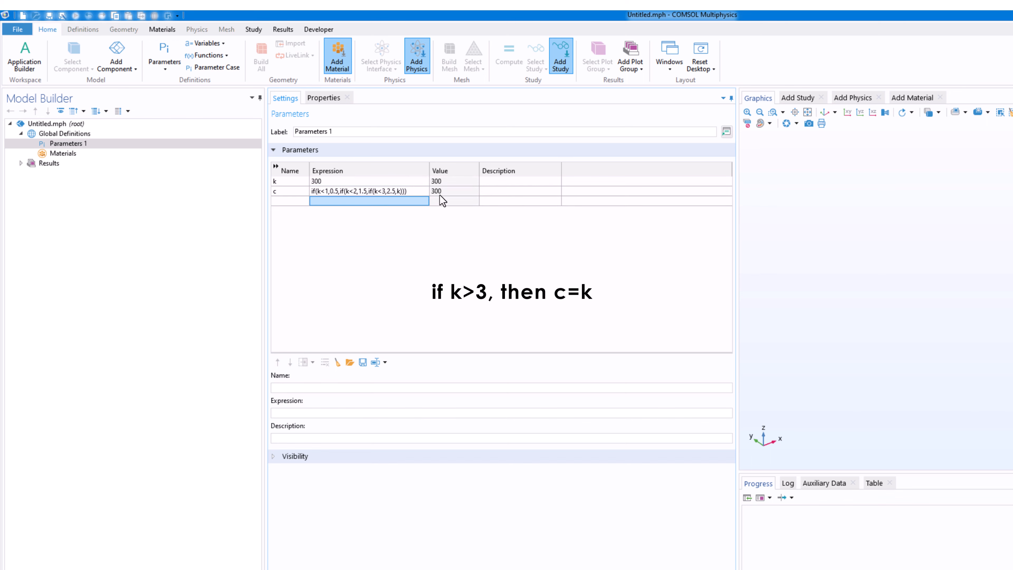
# - Set parameter k's expression to 2.5 to test the true case of c's k<3 condition
pyautogui.click(328, 182)
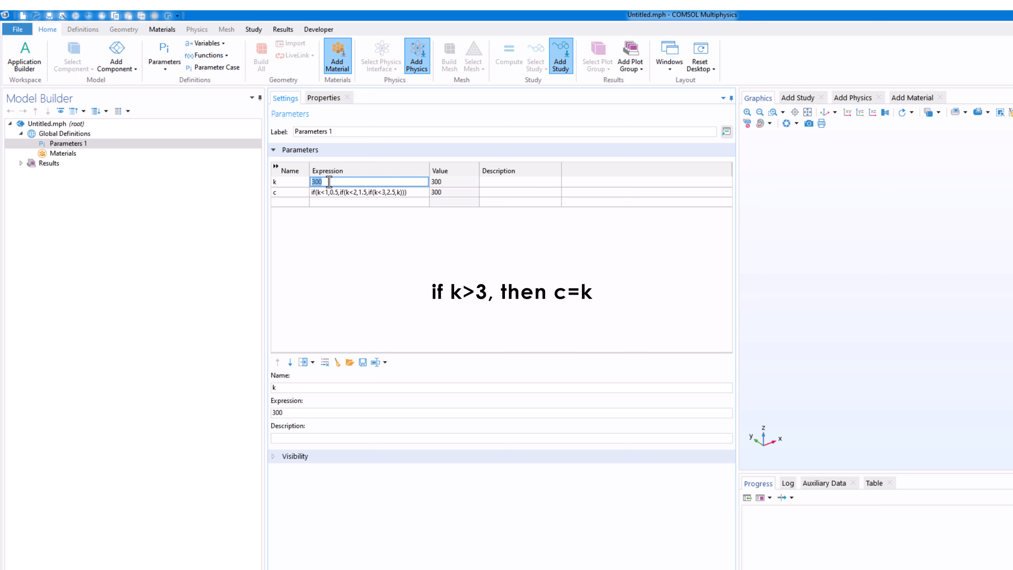
pyautogui.write('2.5')
pyautogui.click(382, 203)
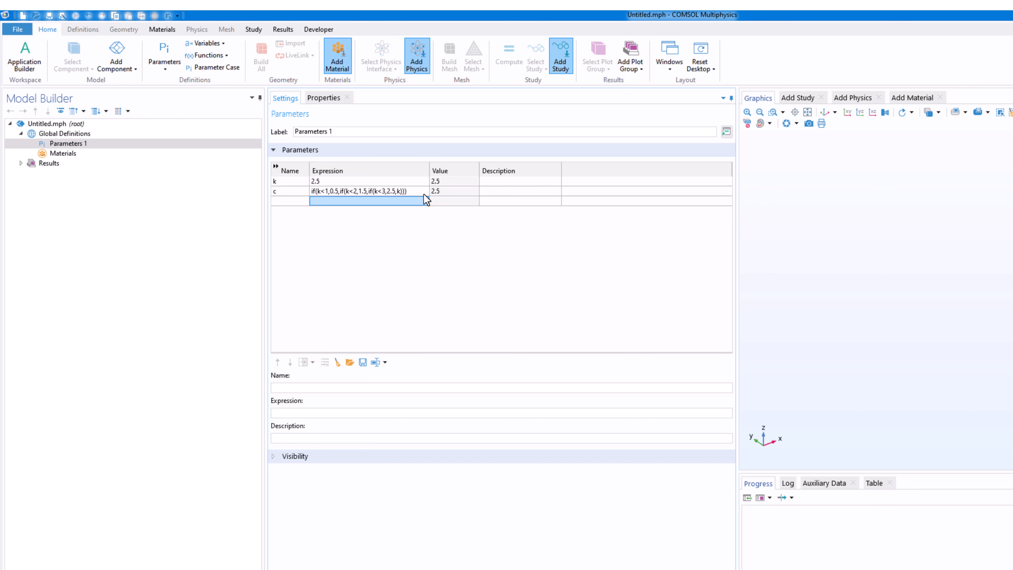
# - Set parameter k's expression to 2.1 to tell c's fixed true-case value apart from k itself
pyautogui.click(383, 192)
pyautogui.doubleClick(333, 181)
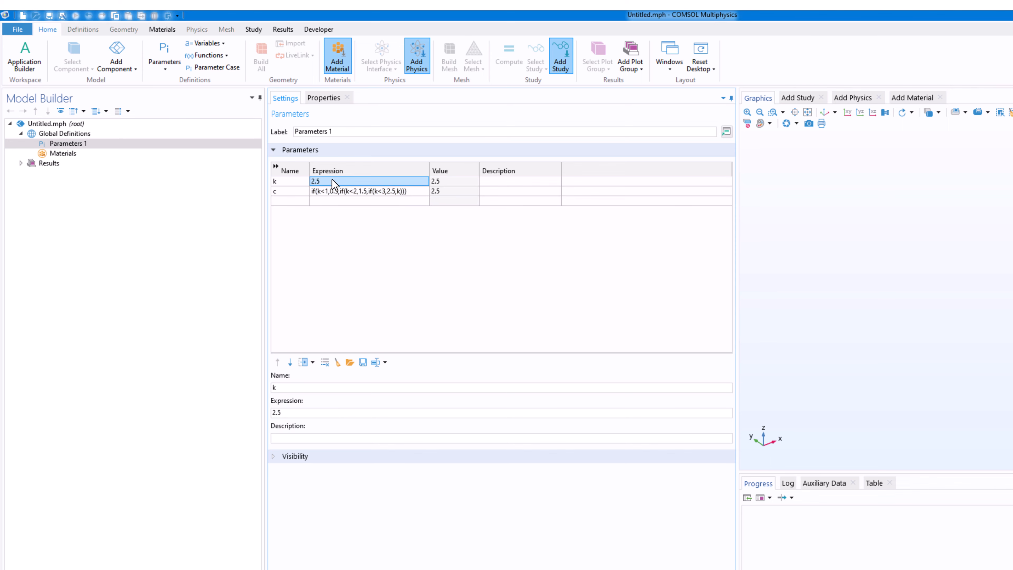
pyautogui.write('2')
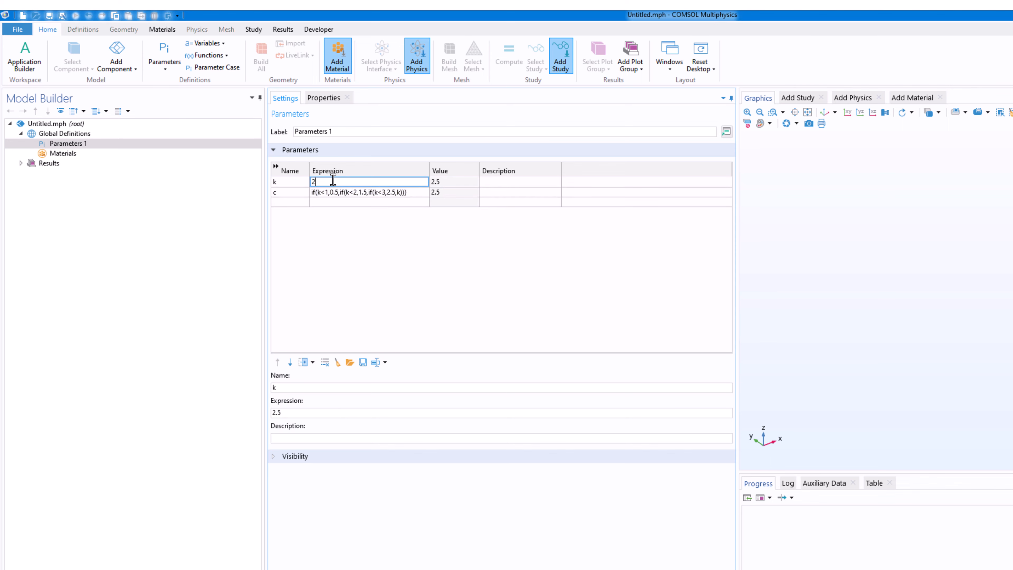
pyautogui.write('.1')
pyautogui.click(379, 201)
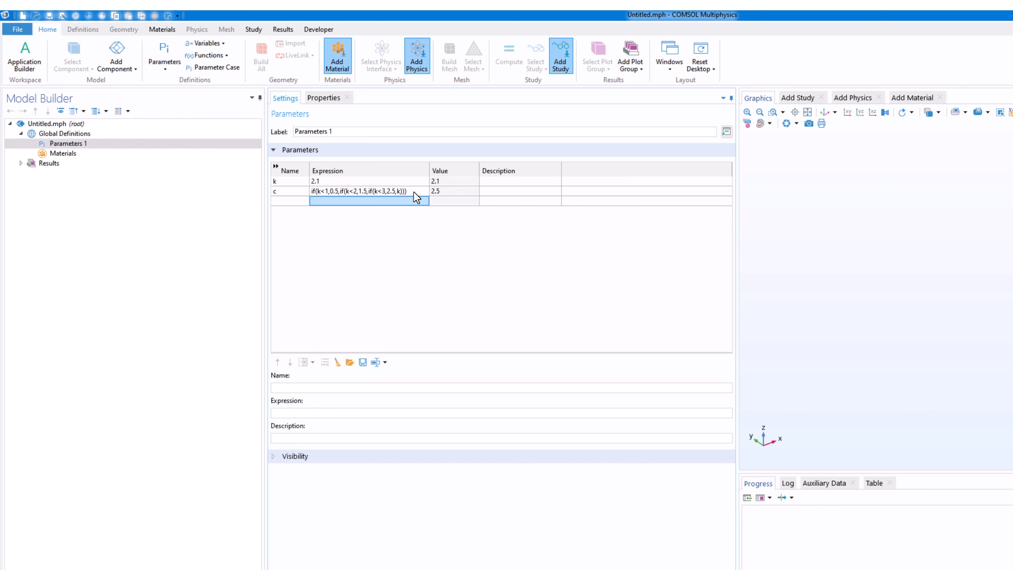
# - Widen the Expression column and review the complete nested if expression of parameter c
pyautogui.moveTo(429, 172); pyautogui.dragTo(471, 172)
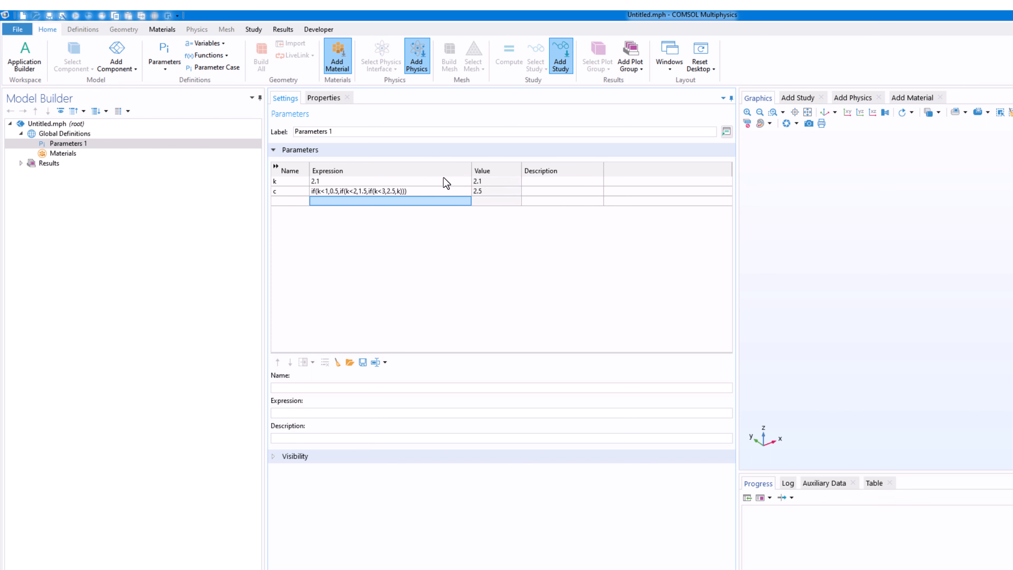
pyautogui.click(426, 195)
pyautogui.click(423, 189)
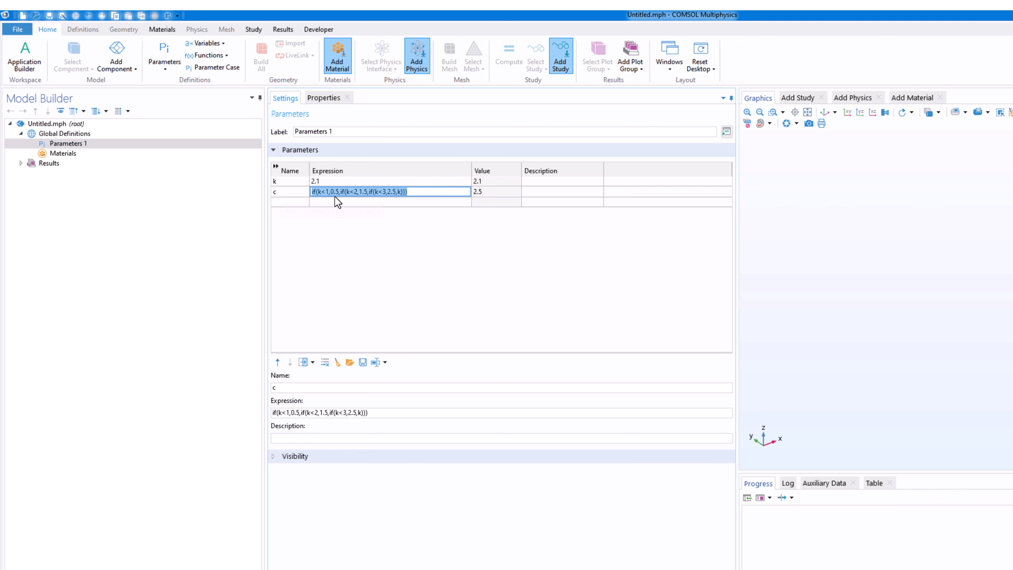
pyautogui.click(408, 202)
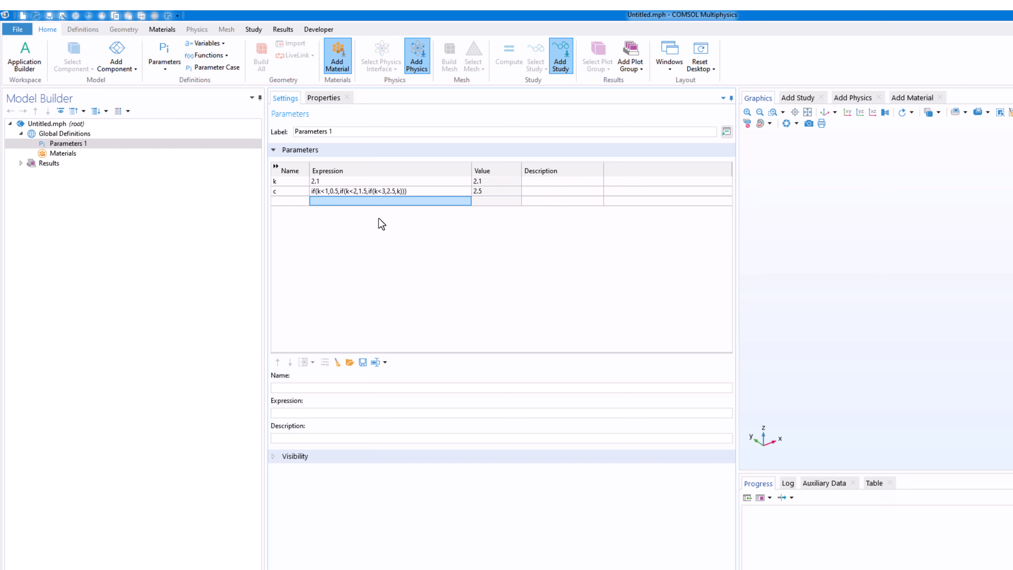
pyautogui.click(371, 192)
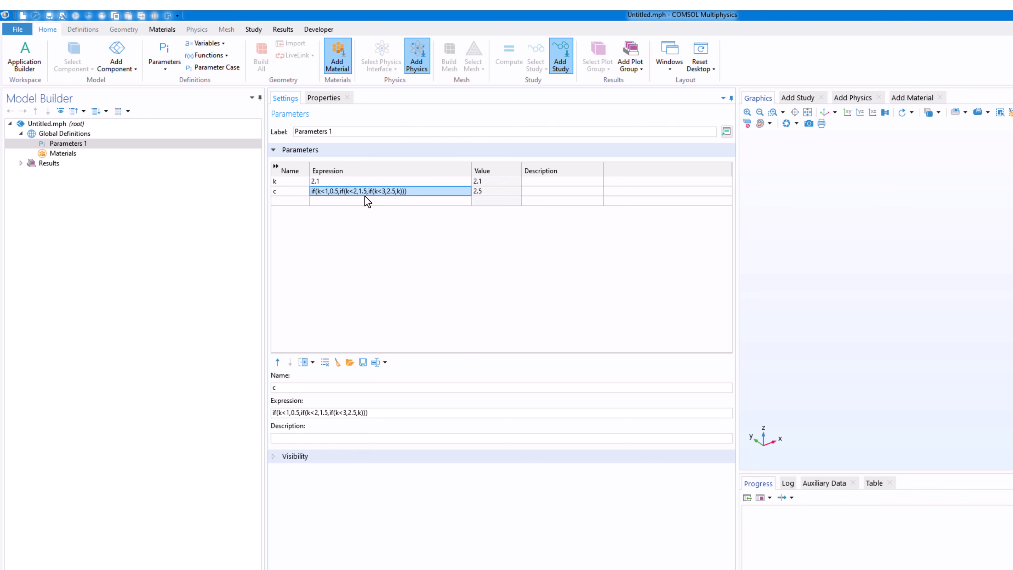
# - In the empty parameters table, add parameter a with expression 2 and parameter b with expression 10
pyautogui.doubleClick(303, 180)
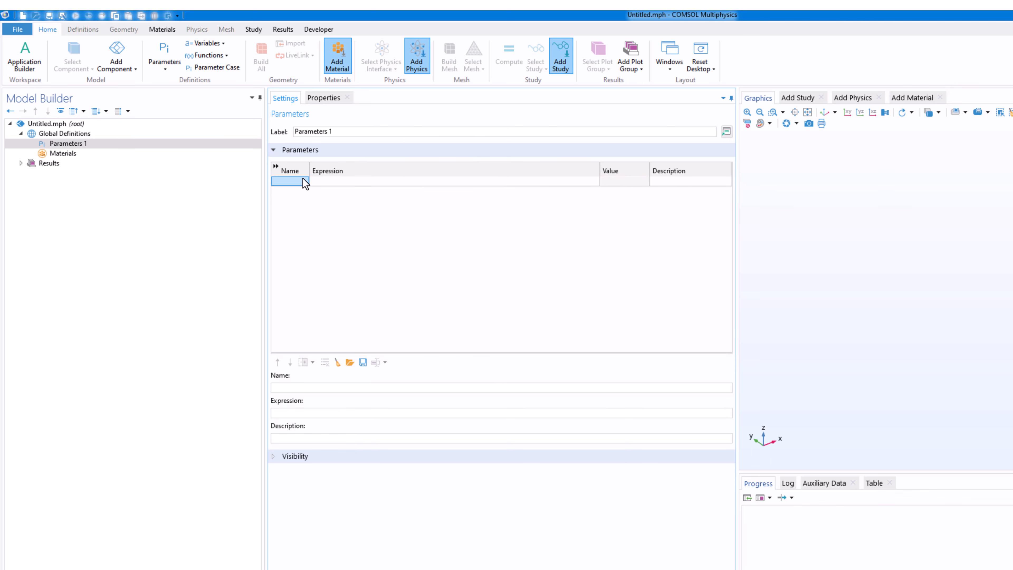
pyautogui.write('a')
pyautogui.click(346, 182)
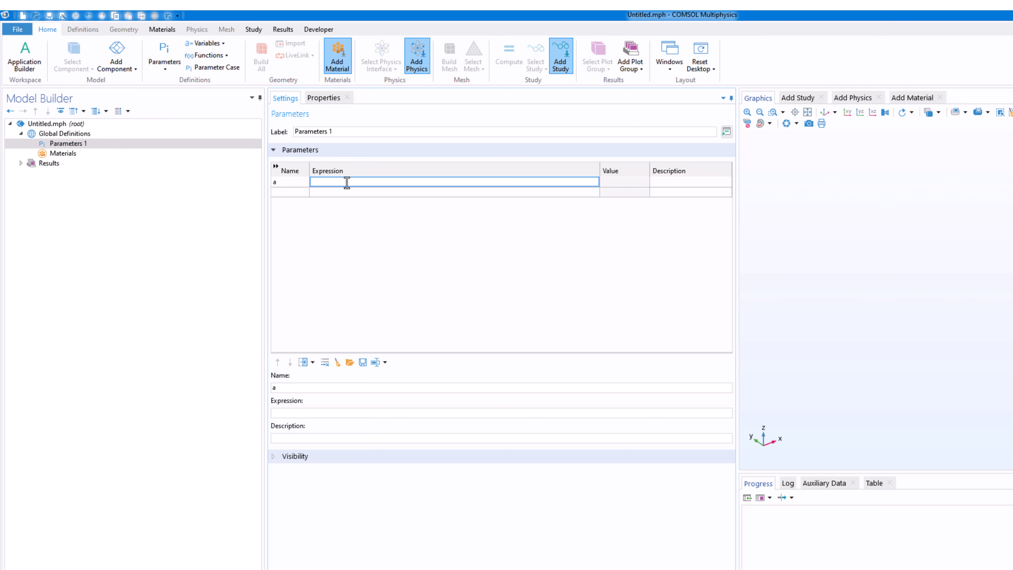
pyautogui.write('2')
pyautogui.doubleClick(293, 190)
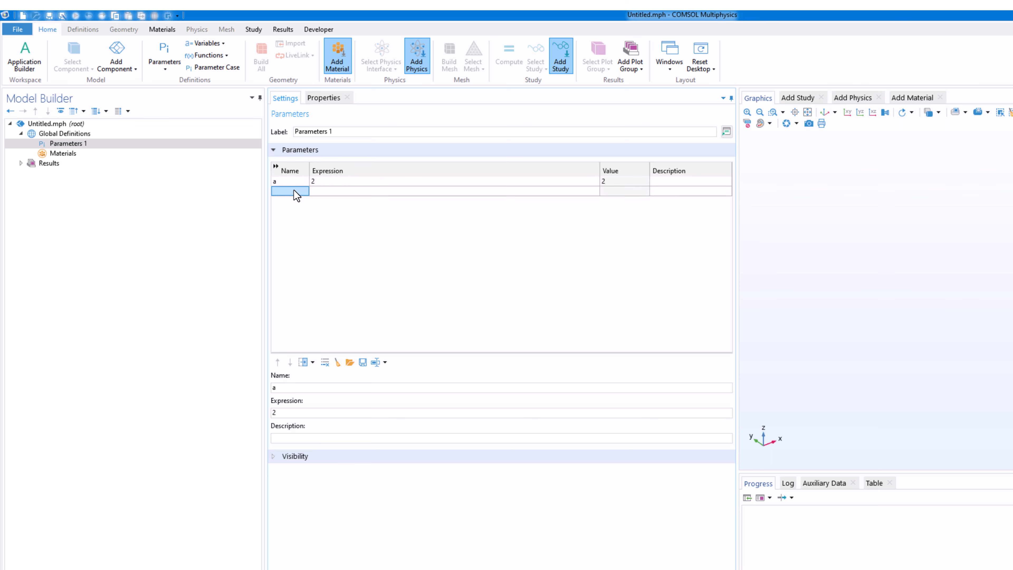
pyautogui.write('b')
pyautogui.doubleClick(329, 193)
pyautogui.write('10')
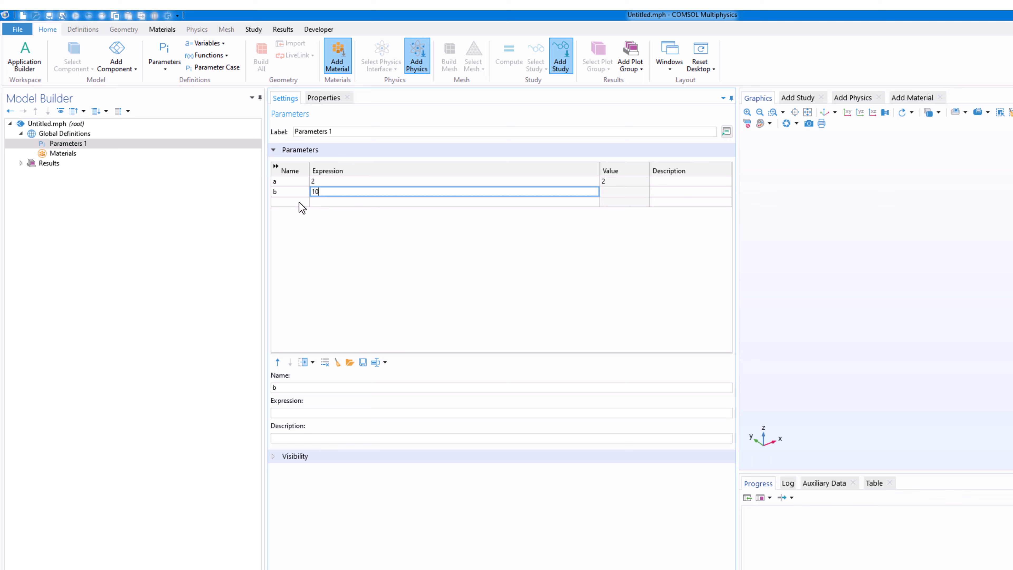
# - Add parameter c with the expression 100*(b>a) and narrow the Expression column to fit its contents
pyautogui.click(299, 203)
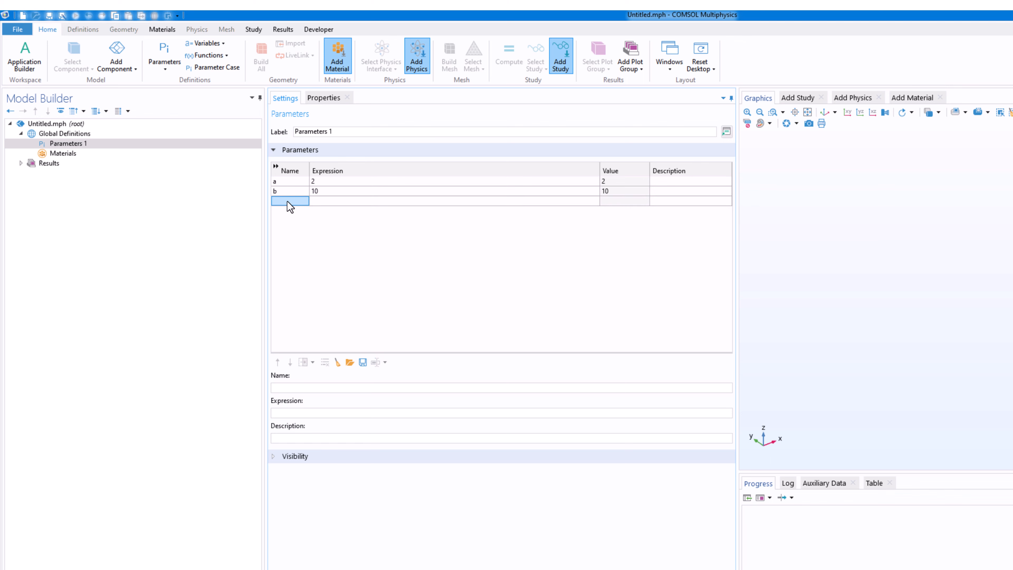
pyautogui.write('c')
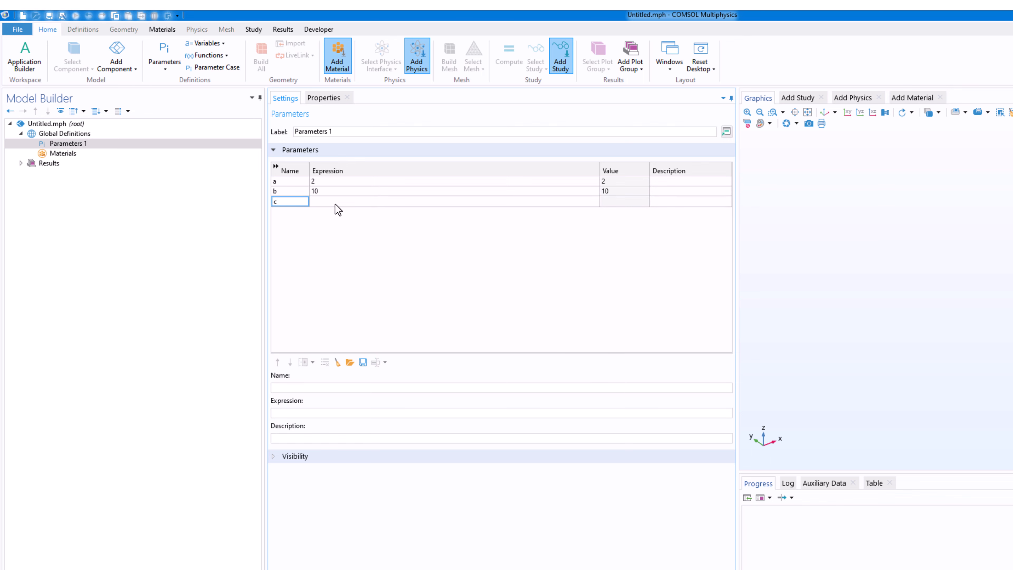
pyautogui.click(335, 204)
pyautogui.click(334, 204)
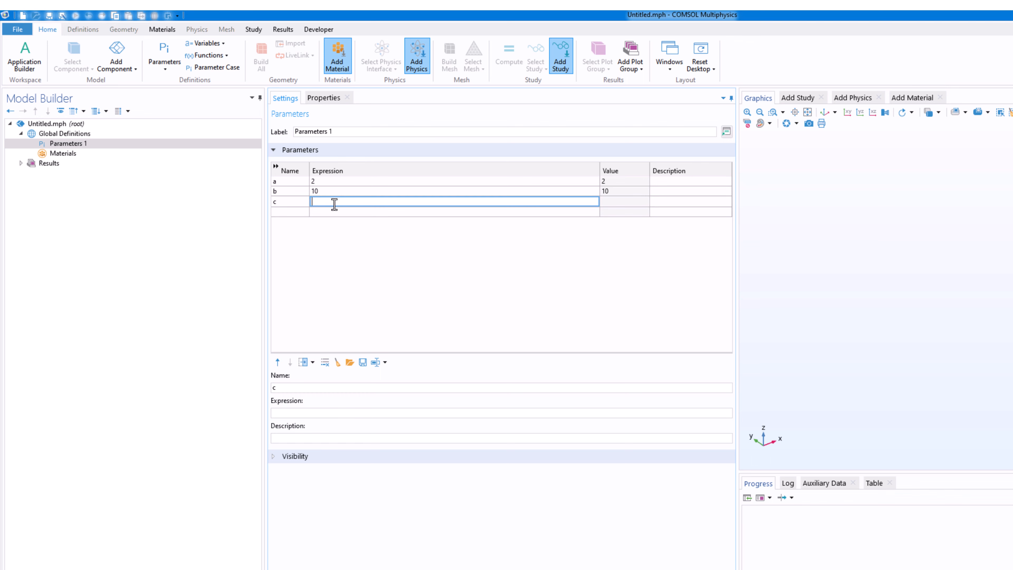
pyautogui.click(345, 211)
pyautogui.doubleClick(341, 203)
pyautogui.write('100()b>a')
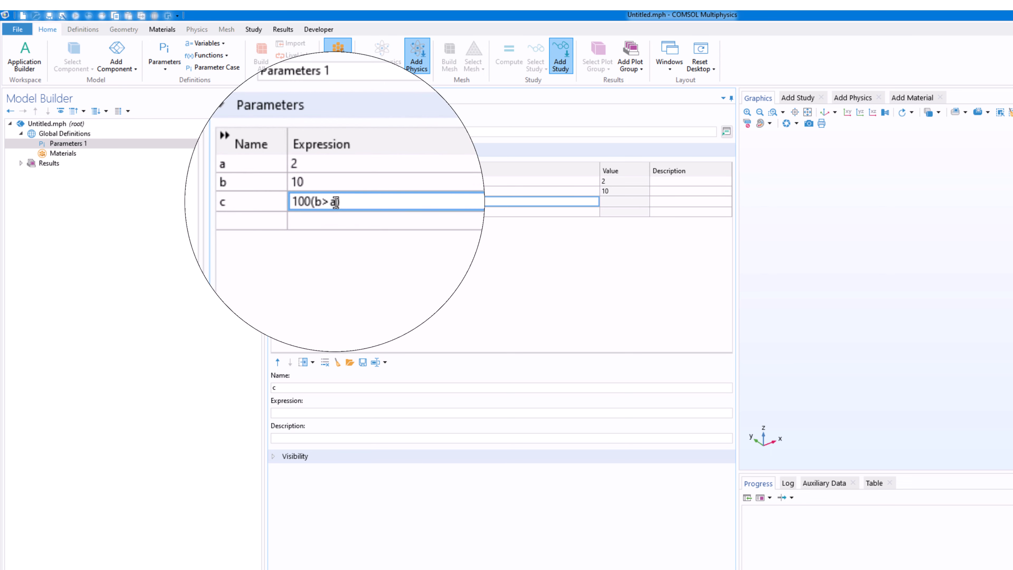
pyautogui.press('Left')
pyautogui.press('Left')
pyautogui.press('Left')
pyautogui.press('Left')
pyautogui.write('*')
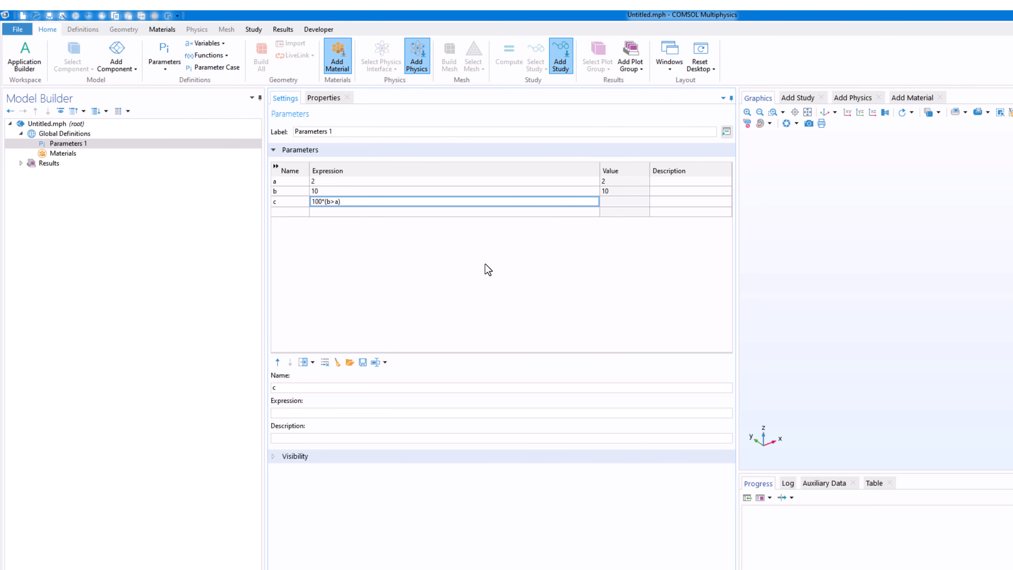
pyautogui.press('Return')
pyautogui.moveTo(600, 172); pyautogui.dragTo(356, 172)
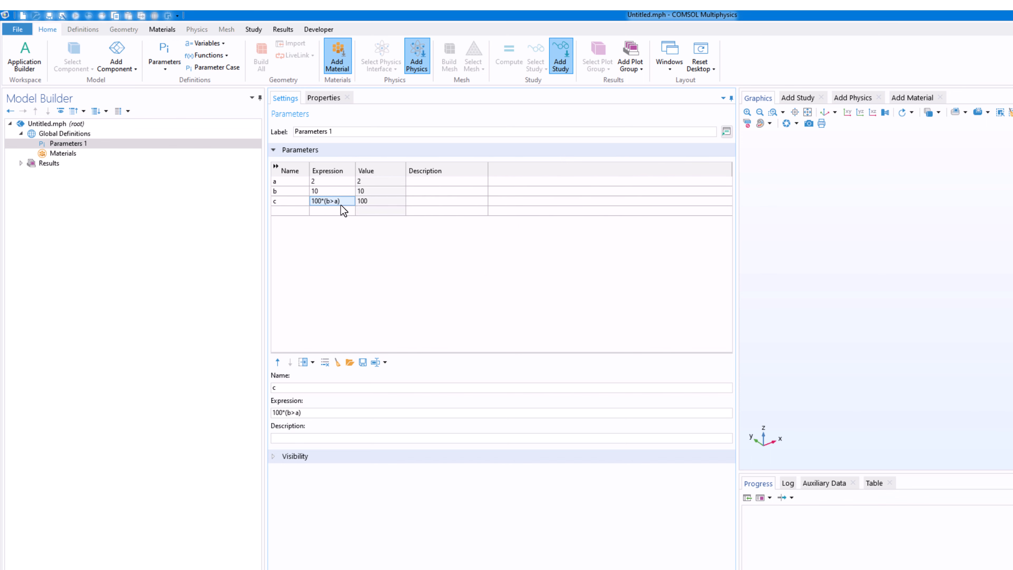
# - Examine the b>a condition in parameter c's expression against the values of a and b
pyautogui.click(325, 194)
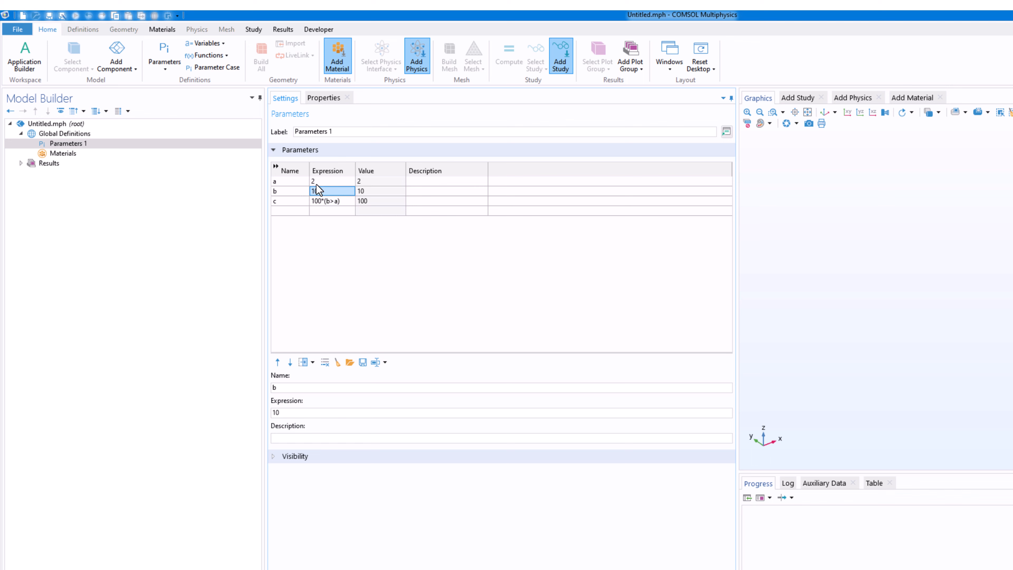
pyautogui.click(331, 202)
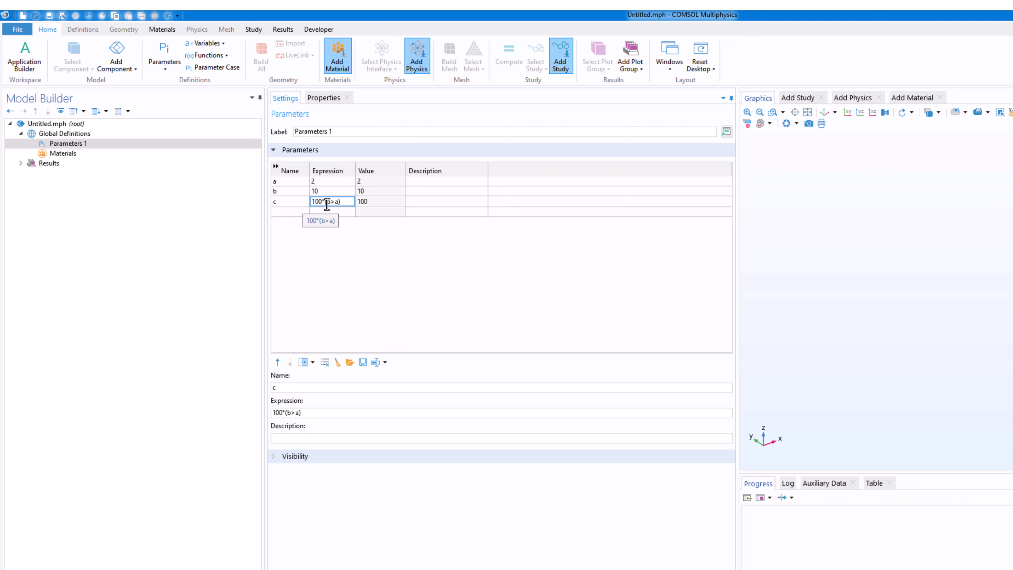
pyautogui.moveTo(326, 201); pyautogui.dragTo(338, 204)
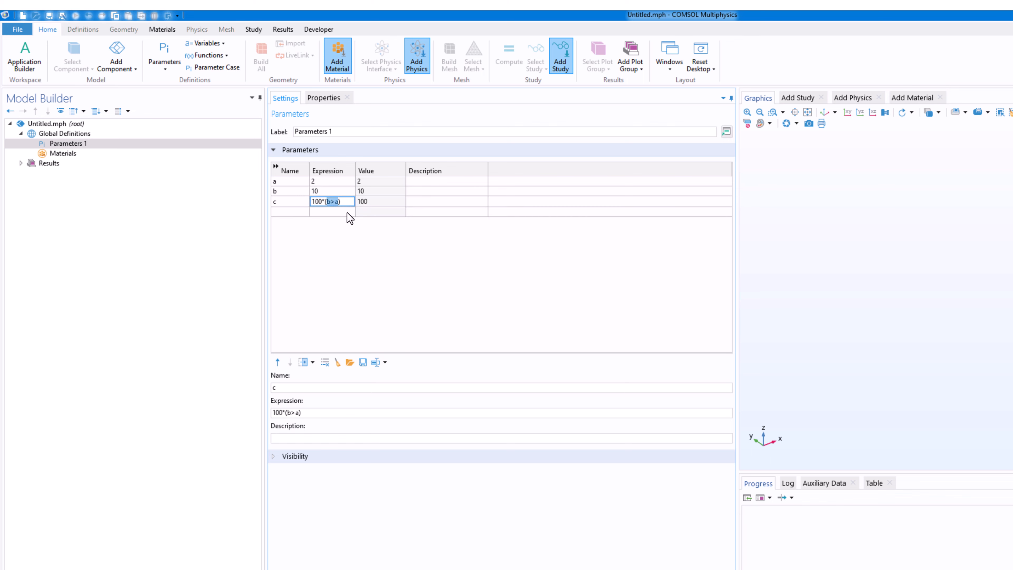
pyautogui.click(344, 211)
pyautogui.doubleClick(330, 202)
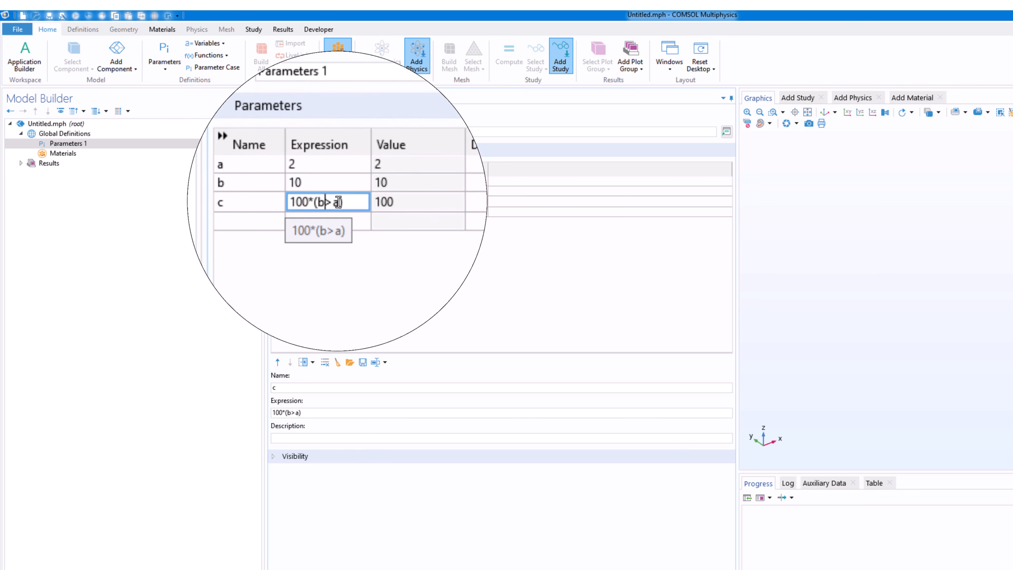
pyautogui.moveTo(318, 202); pyautogui.dragTo(341, 202)
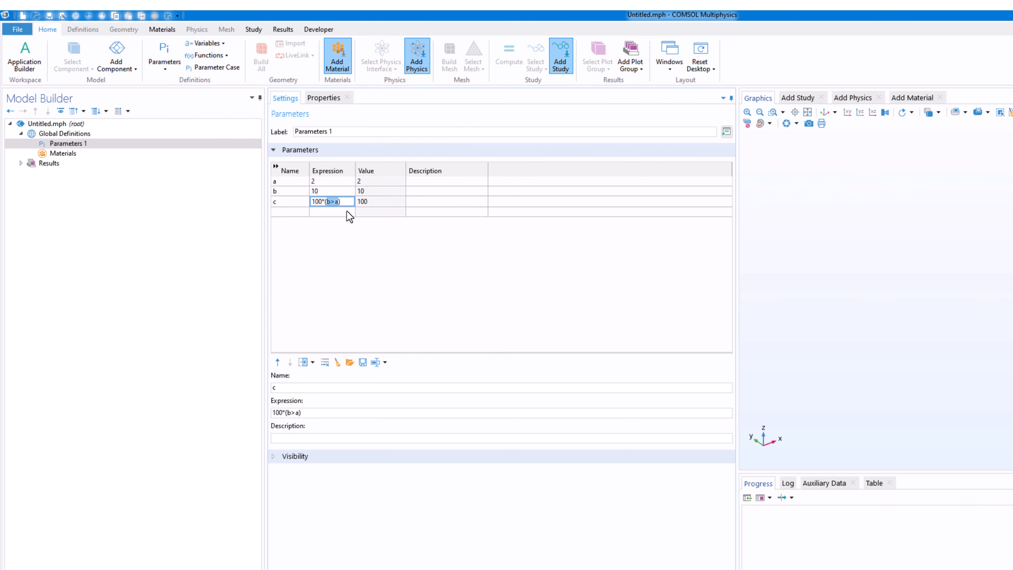
pyautogui.click(333, 210)
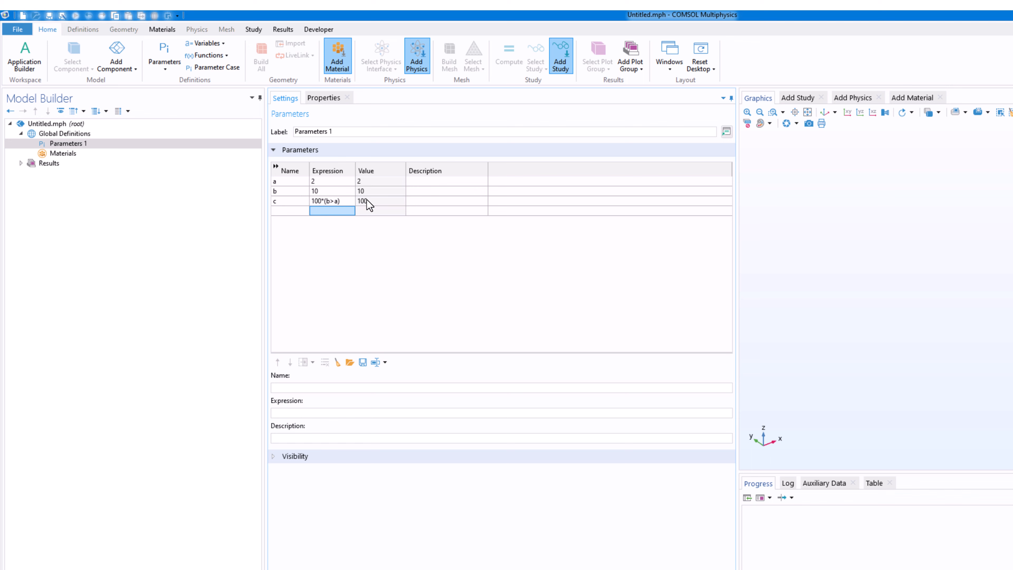
# - Set parameter a's expression to 20 to test the false case of c's b>a condition and check c's value
pyautogui.click(317, 182)
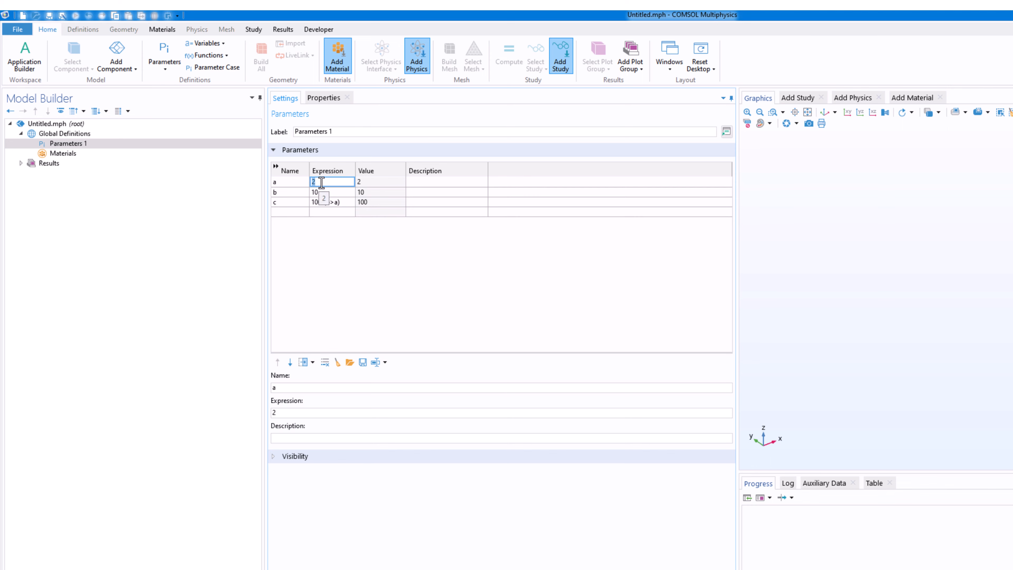
pyautogui.write('20')
pyautogui.press('Return')
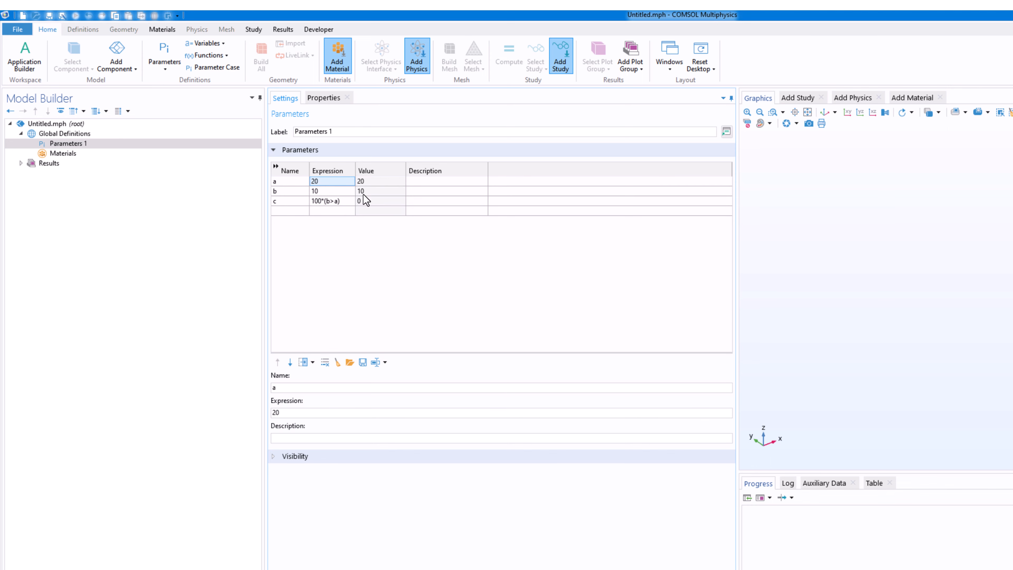
pyautogui.click(367, 202)
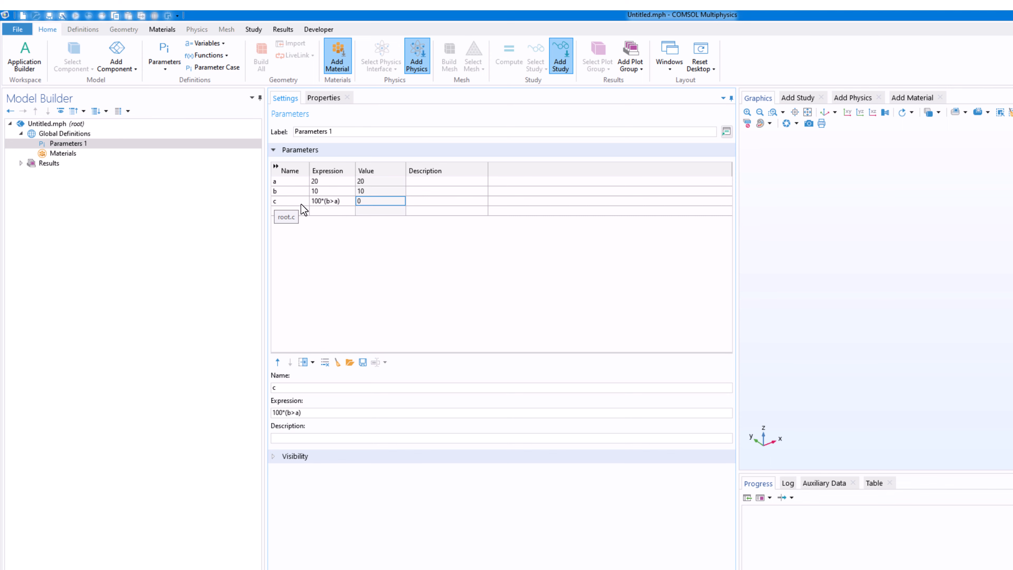
# - Add a parameter named plus with the expression 100*((b+a)>20) below parameter c
pyautogui.click(337, 202)
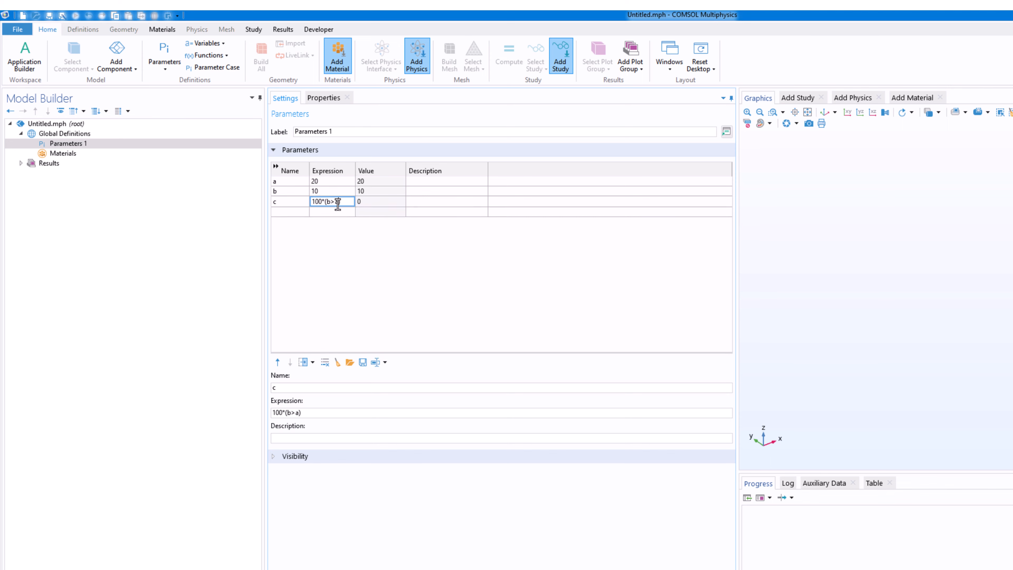
pyautogui.moveTo(340, 202); pyautogui.dragTo(328, 204)
pyautogui.click(344, 243)
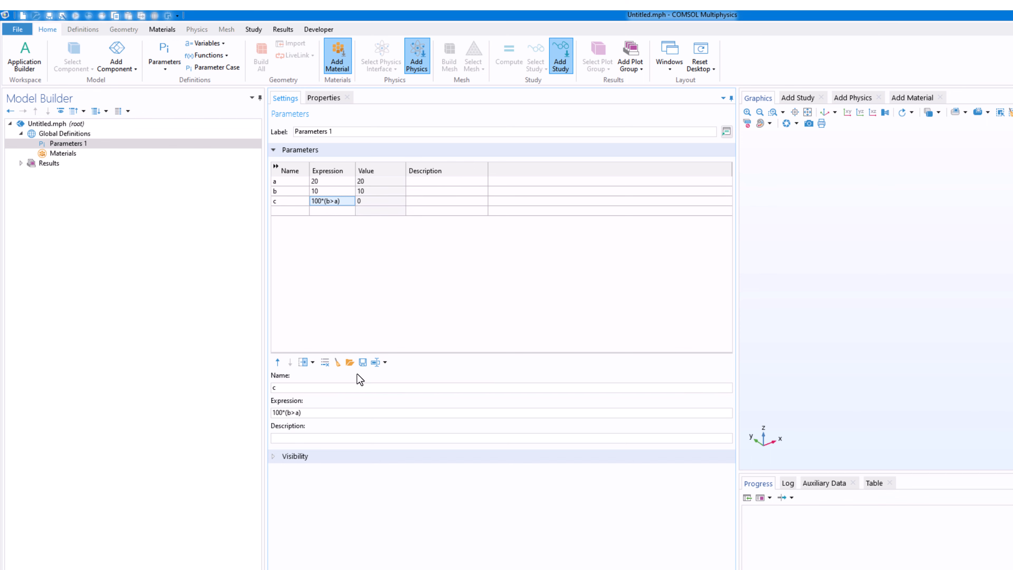
pyautogui.click(300, 211)
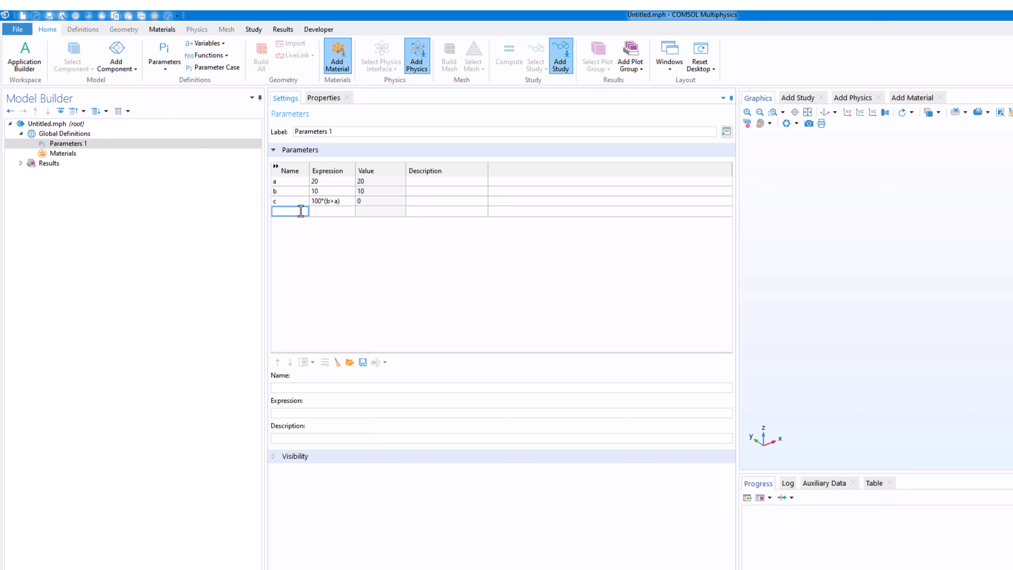
pyautogui.write('plus')
pyautogui.click(335, 213)
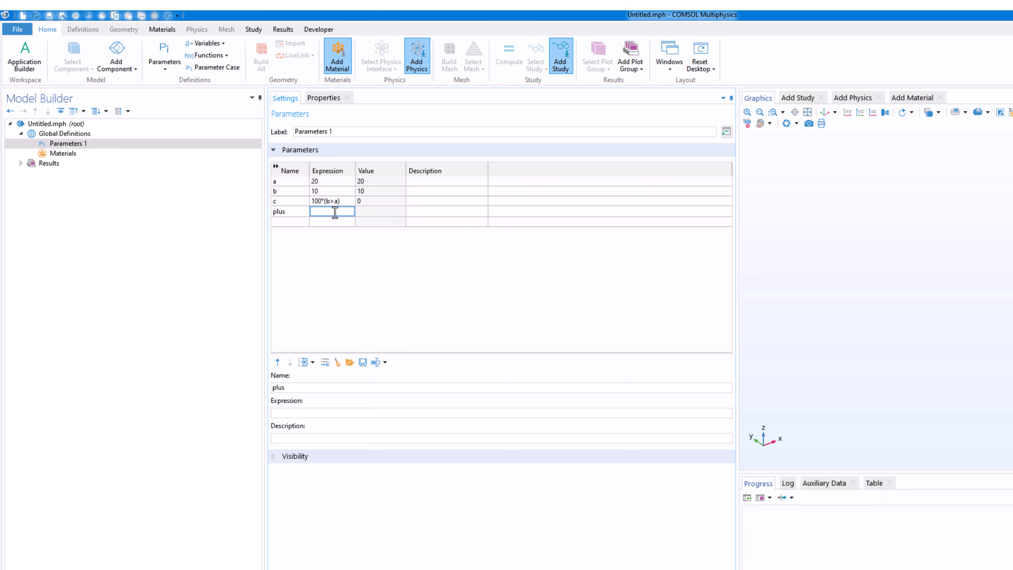
pyautogui.write('100((b+a)')
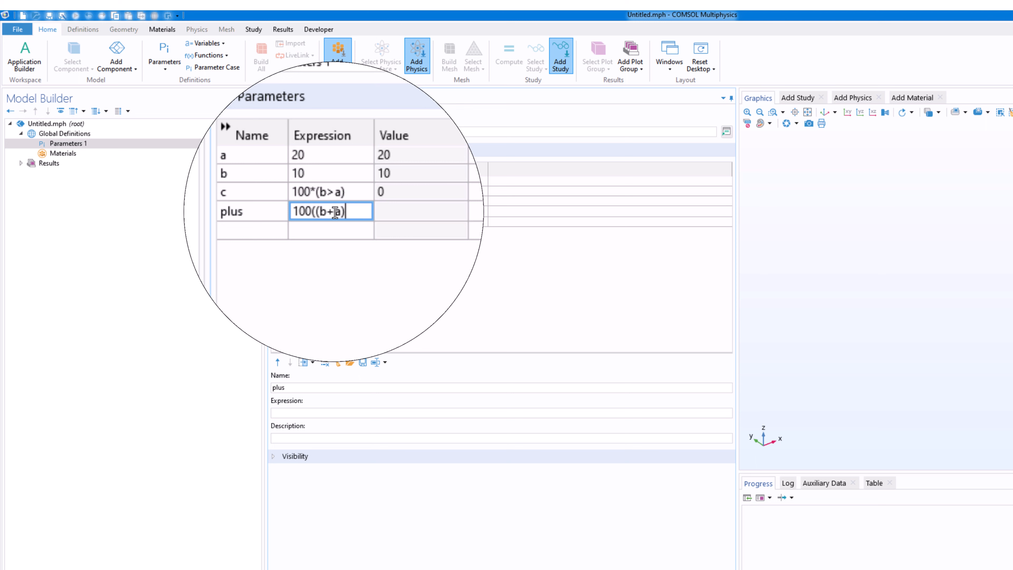
pyautogui.write('>20)')
pyautogui.click(322, 215)
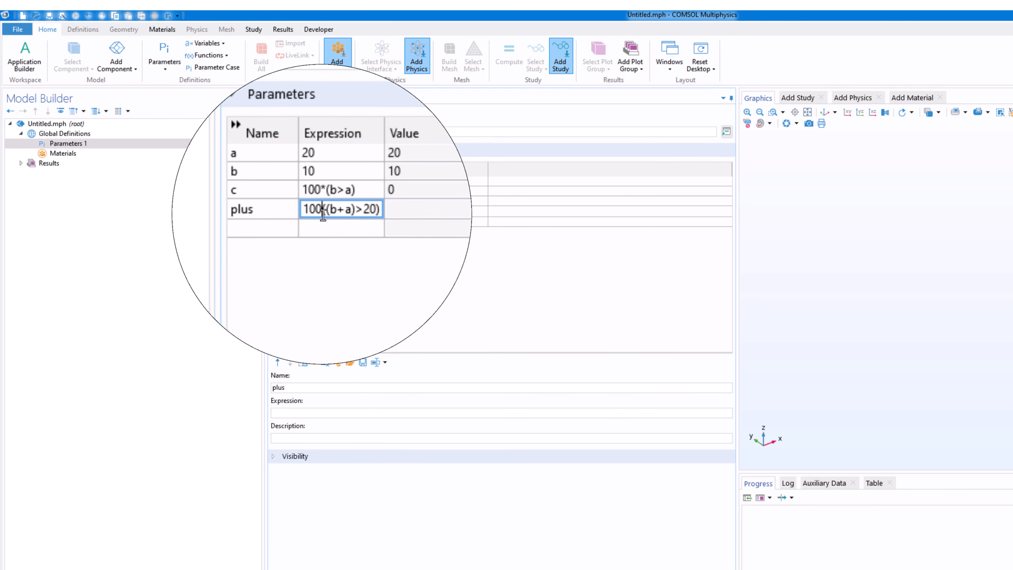
pyautogui.write('*')
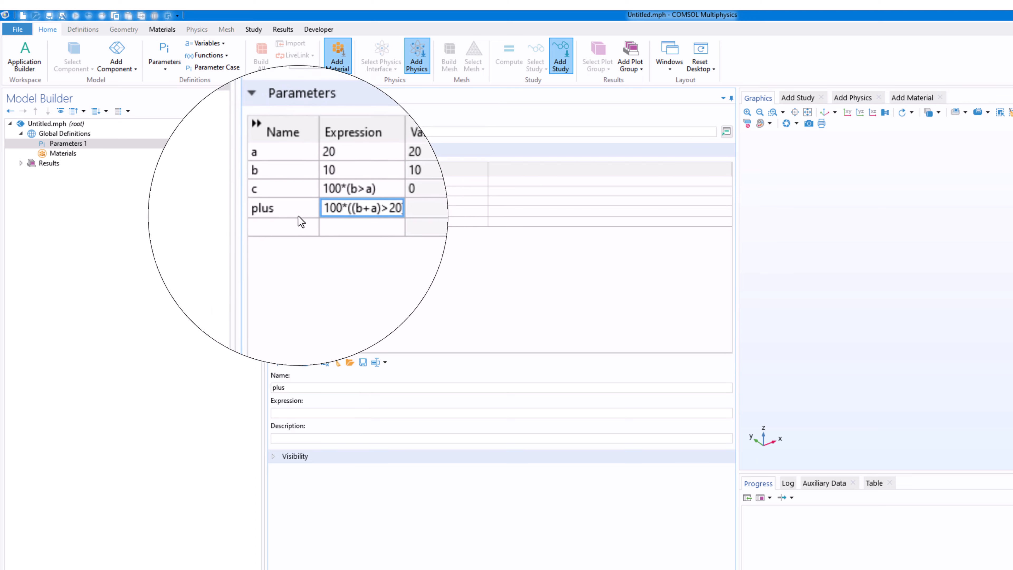
pyautogui.click(344, 224)
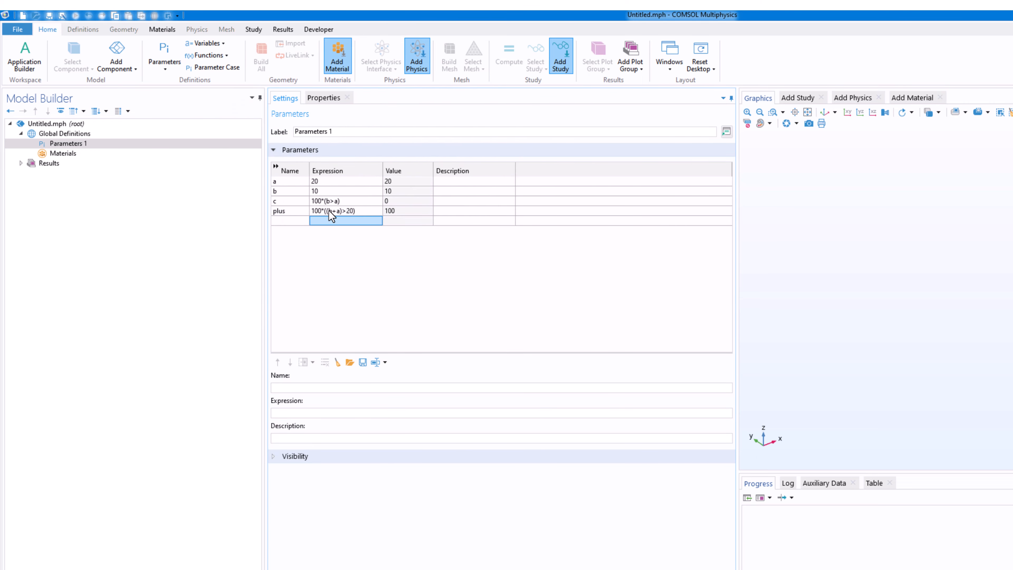
# - Examine the (b+a)>20 condition in the plus expression against the values of a and b
pyautogui.click(329, 210)
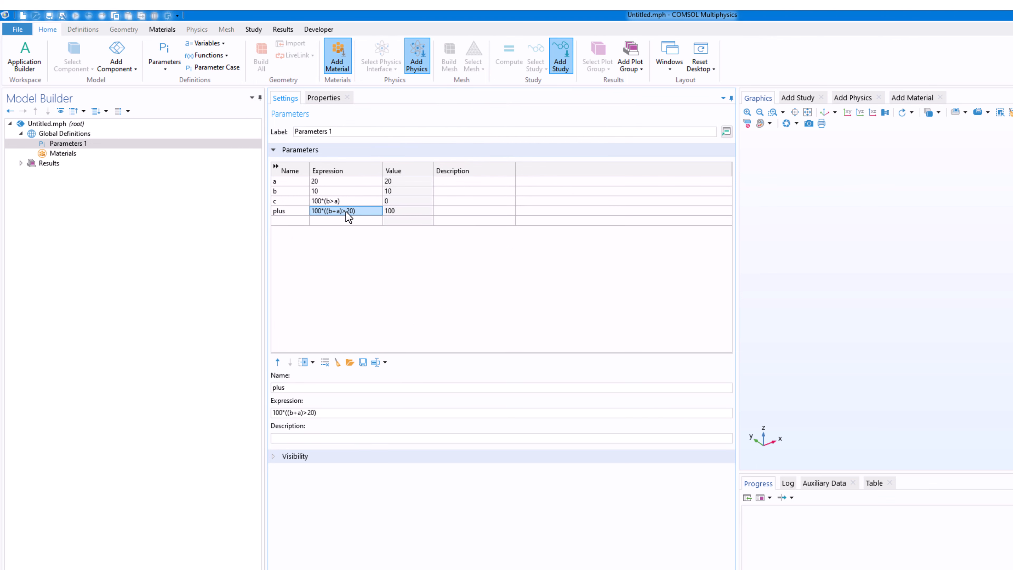
pyautogui.click(316, 182)
pyautogui.click(323, 191)
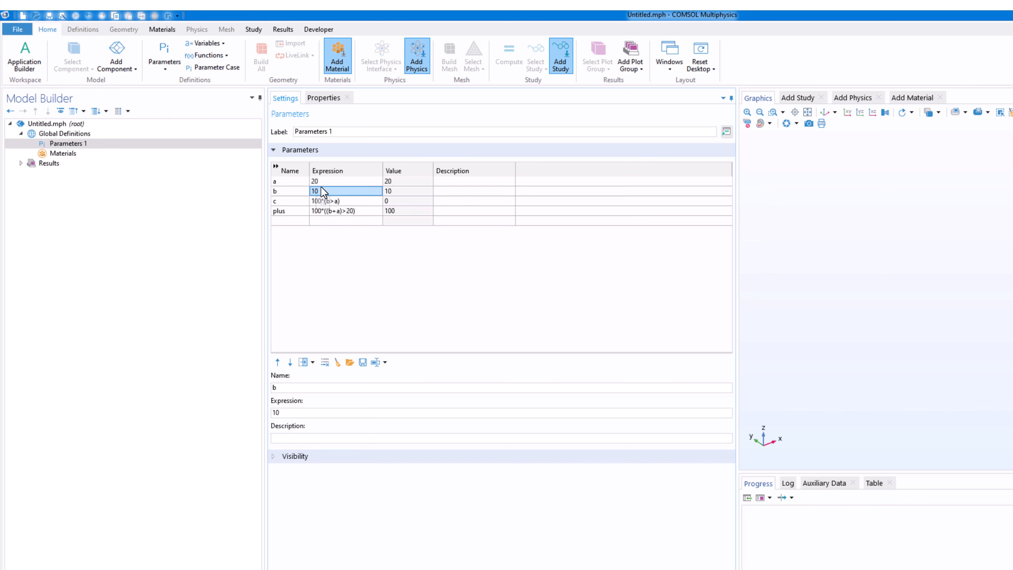
pyautogui.click(352, 211)
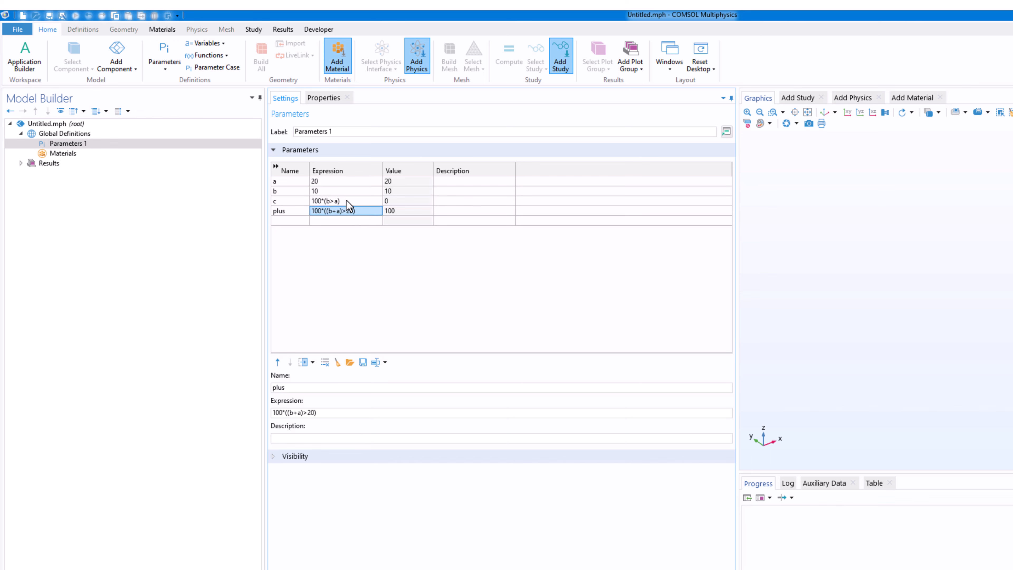
pyautogui.click(317, 212)
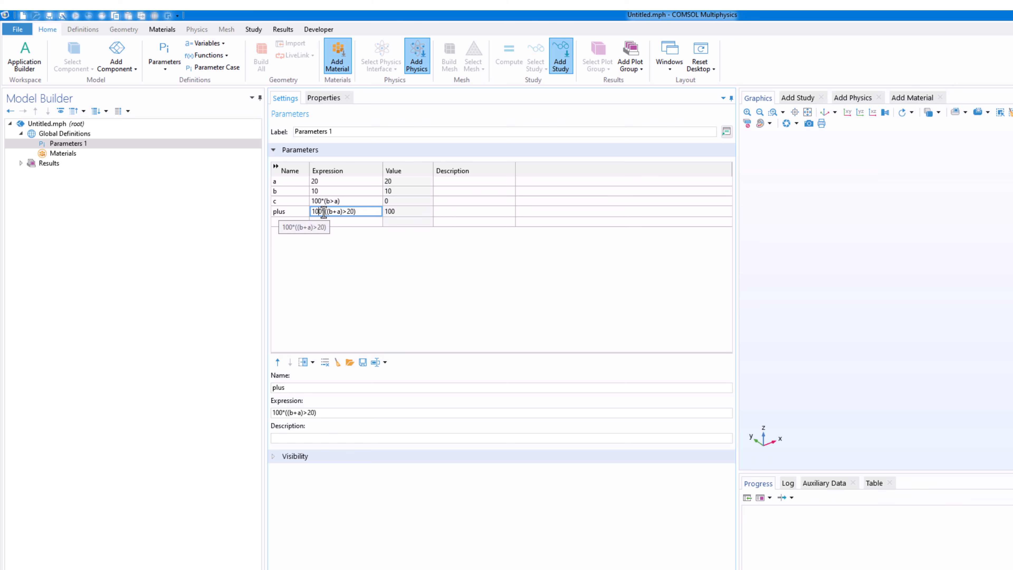
pyautogui.press('Return')
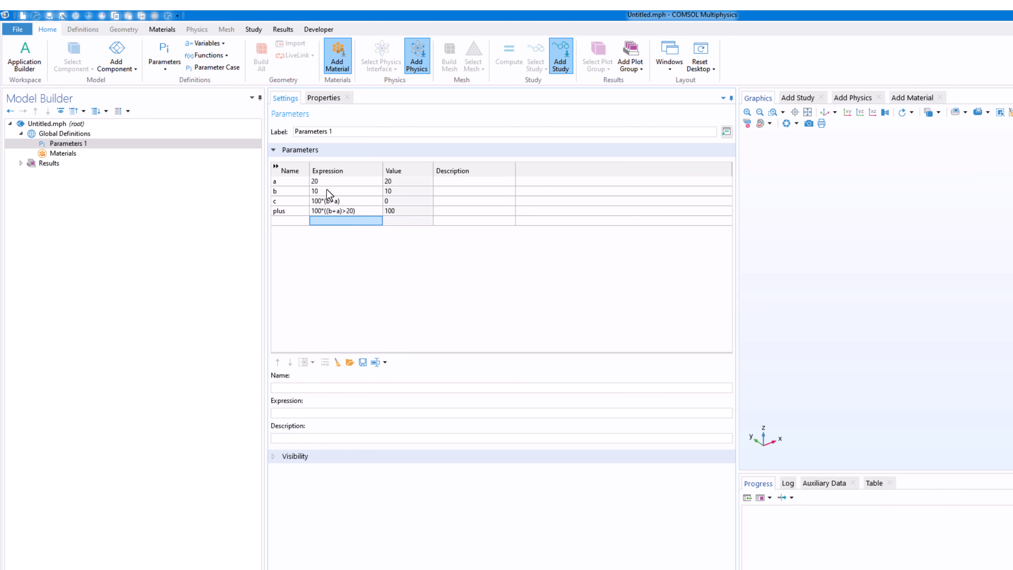
pyautogui.click(324, 191)
# - Set parameter a's expression to 9 to test the false case of the (b+a)>20 condition
pyautogui.click(314, 181)
pyautogui.click(315, 182)
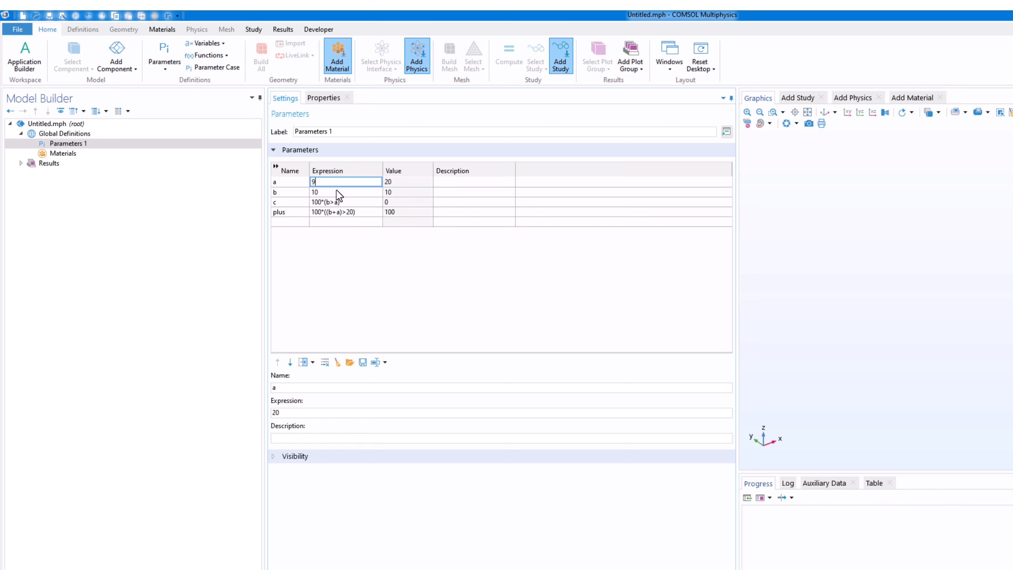
pyautogui.write('9')
pyautogui.click(323, 191)
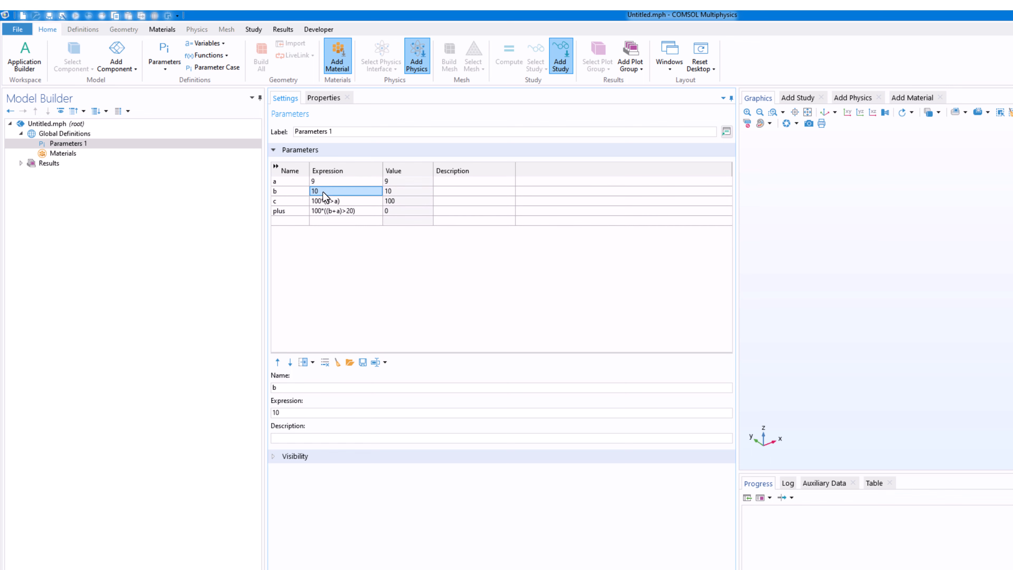
# - Change the plus parameter's expression to 100*((b-a)>20) so the condition uses subtraction
pyautogui.click(284, 211)
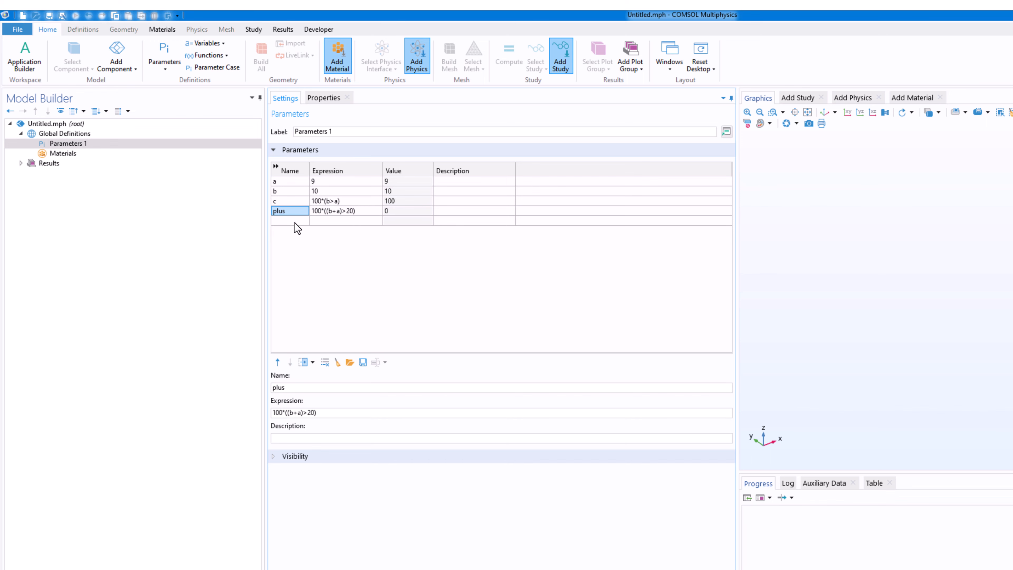
pyautogui.click(335, 210)
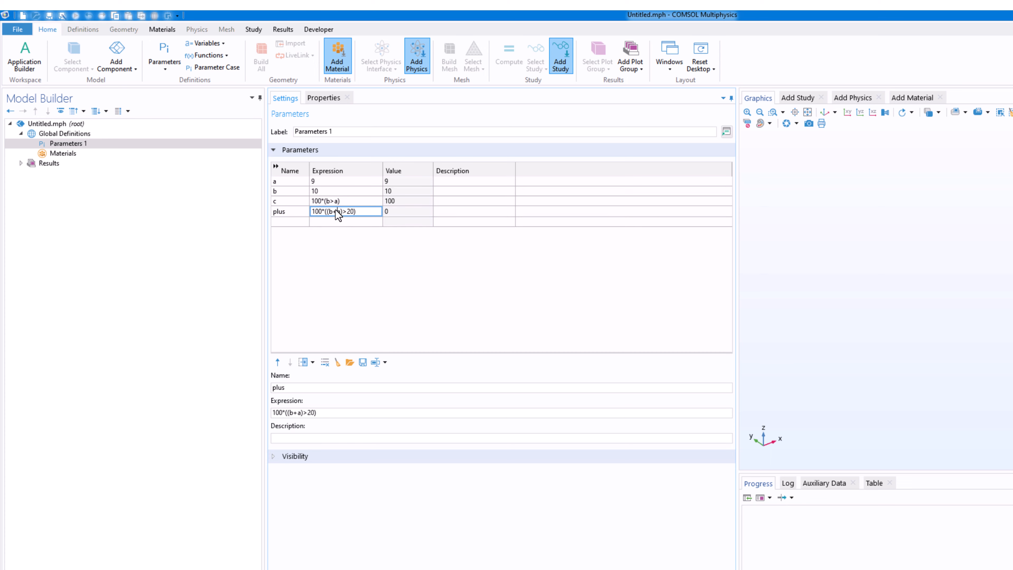
pyautogui.click(335, 211)
pyautogui.write('-')
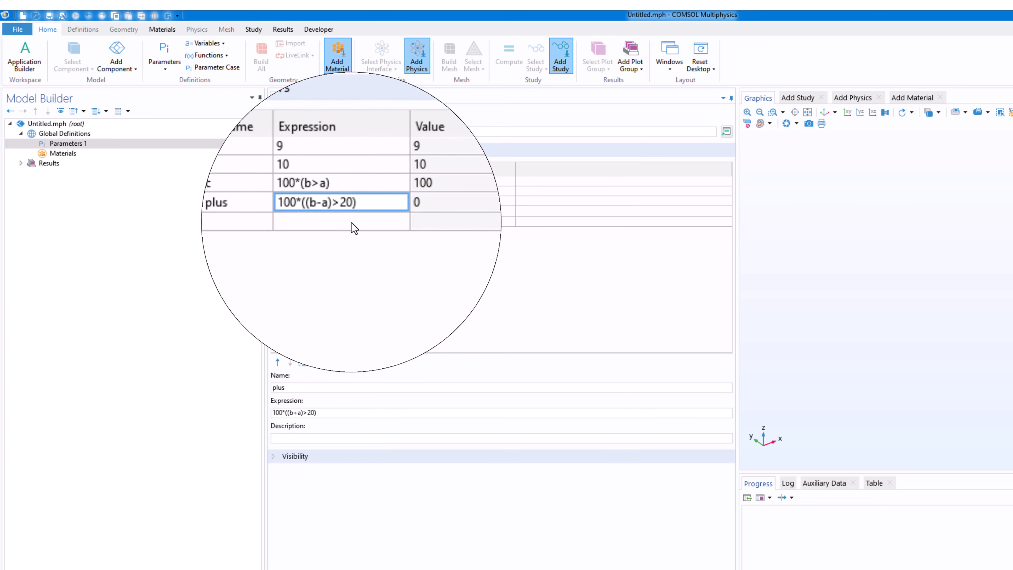
pyautogui.click(352, 222)
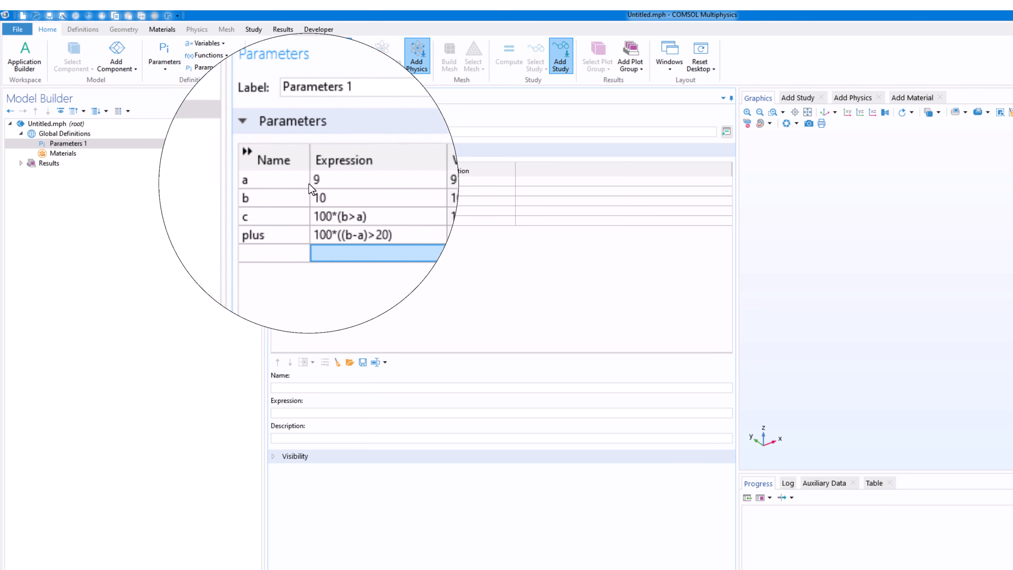
# - Set parameter b's expression to 60 to test the true case of the (b-a)>20 condition
pyautogui.click(325, 191)
pyautogui.click(325, 191)
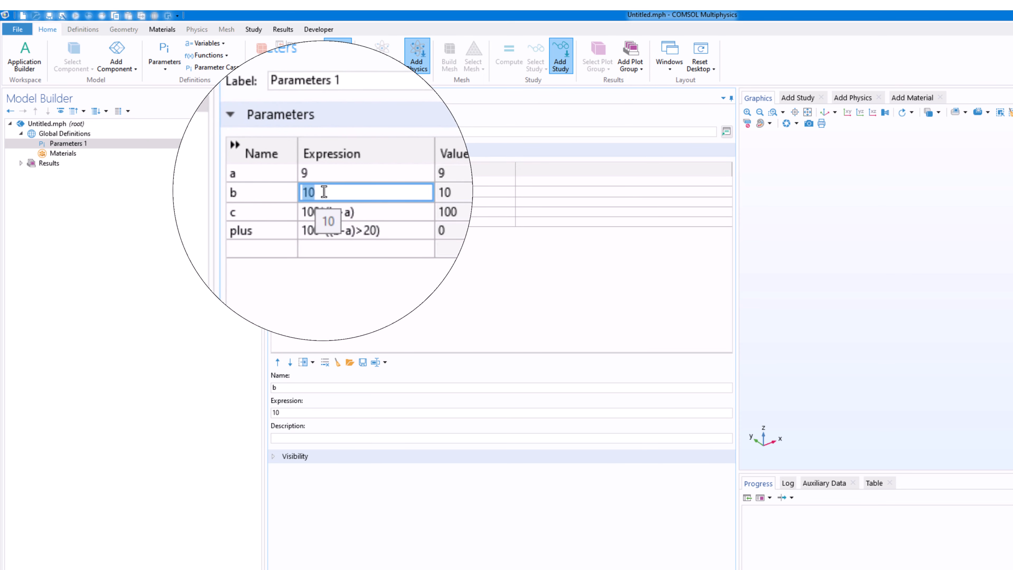
pyautogui.write('39')
pyautogui.press('BackSpace')
pyautogui.press('BackSpace')
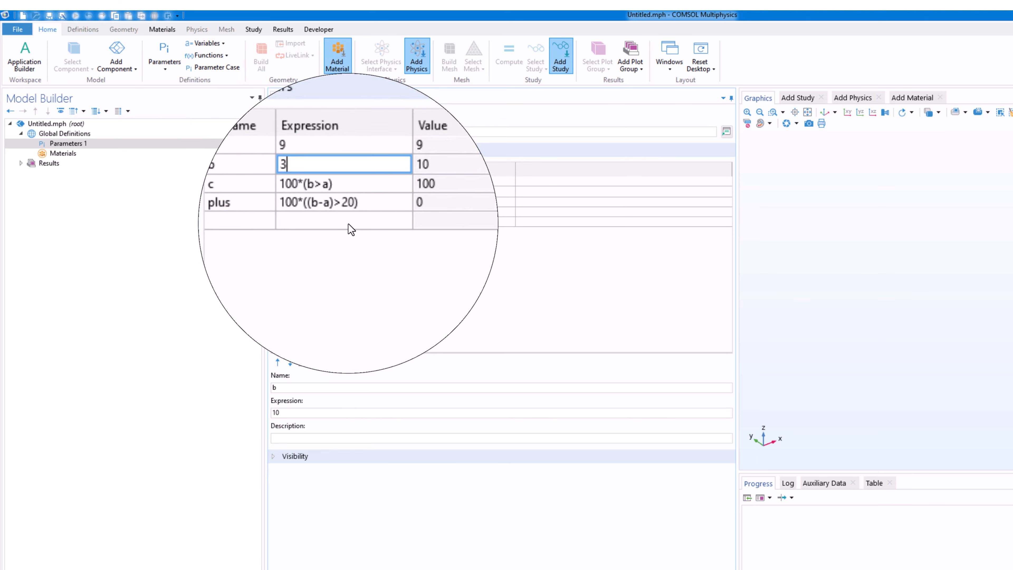
pyautogui.write('60')
pyautogui.click(335, 219)
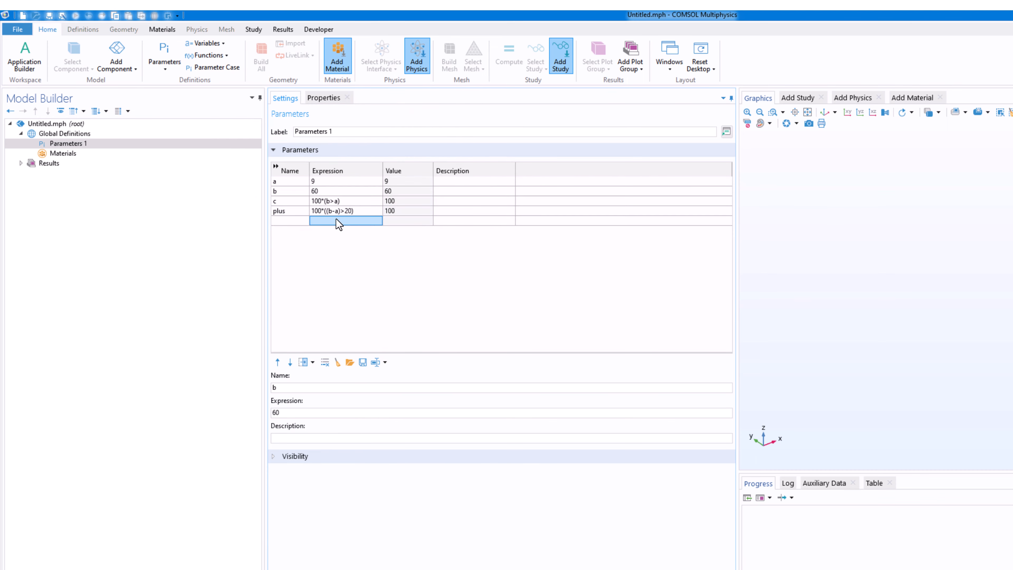
# - Examine the (b-a)>20 condition in the plus expression against the values of a and b
pyautogui.click(318, 212)
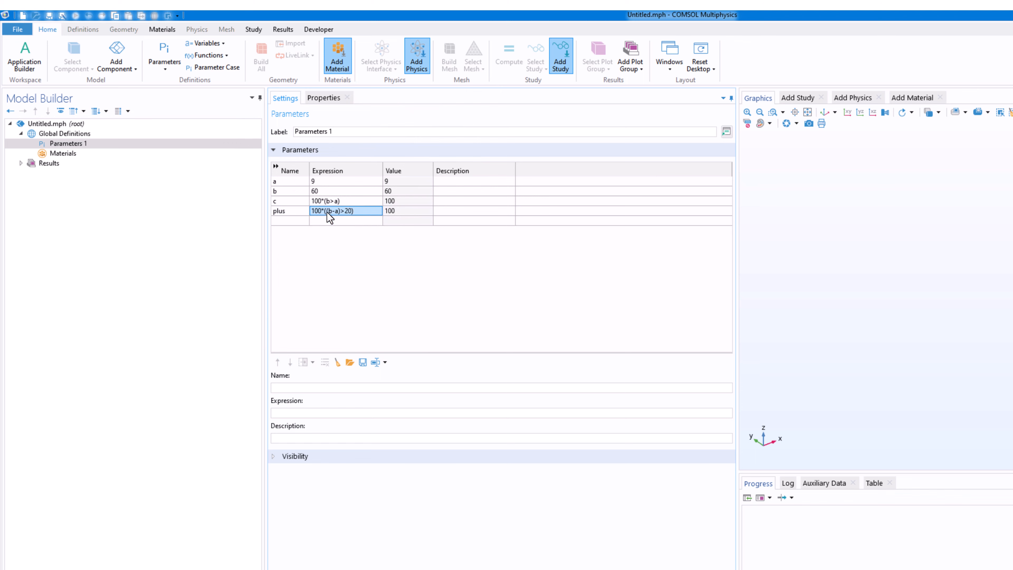
pyautogui.click(322, 181)
pyautogui.click(325, 190)
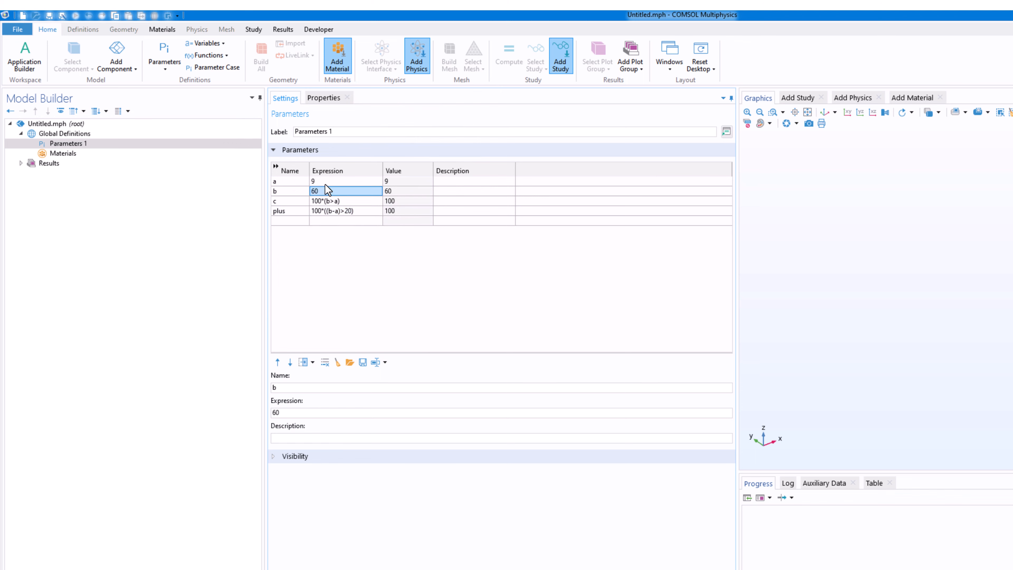
pyautogui.click(325, 183)
pyautogui.click(323, 188)
pyautogui.click(324, 182)
pyautogui.click(324, 189)
pyautogui.click(324, 180)
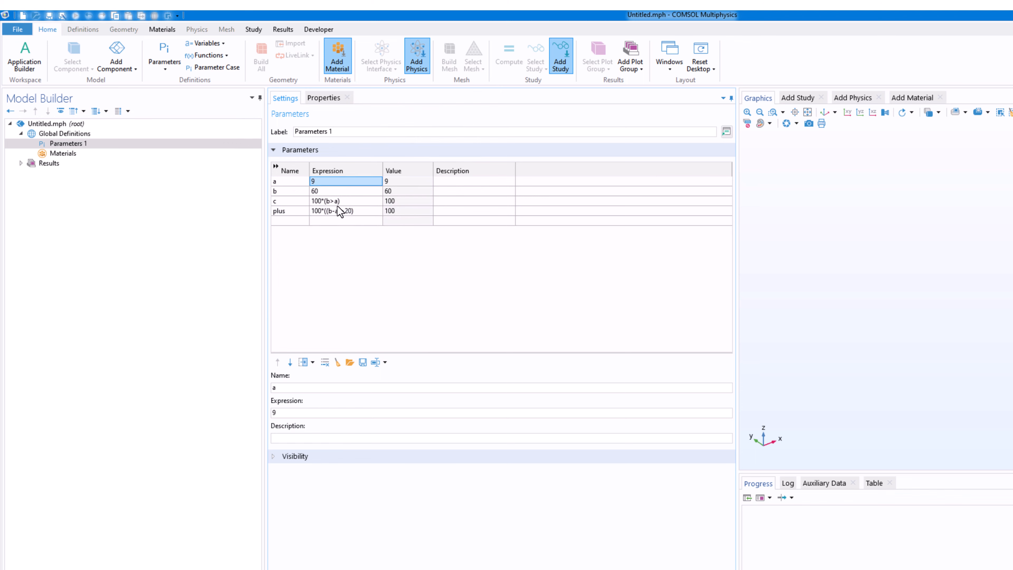
pyautogui.click(336, 211)
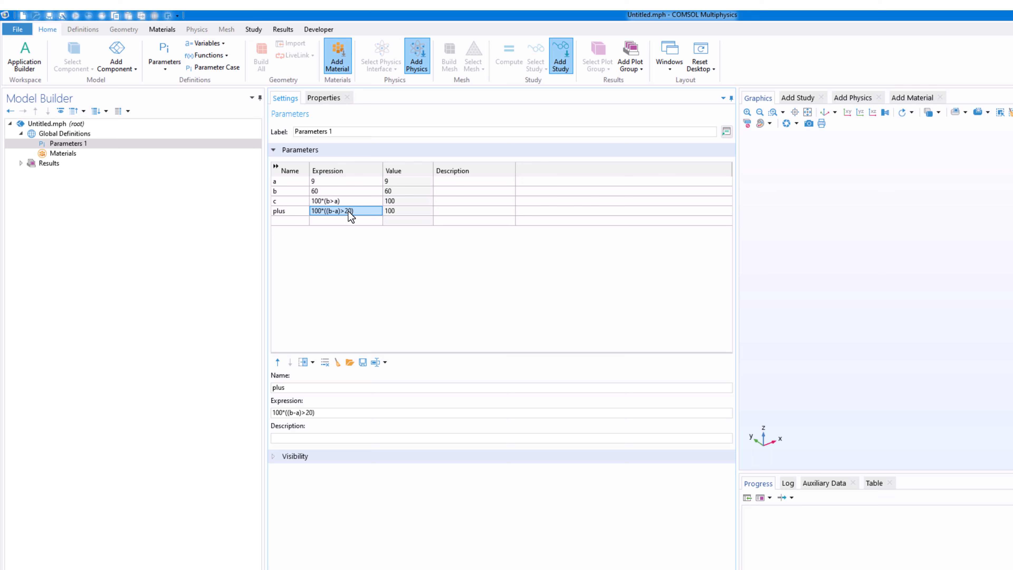
pyautogui.click(295, 211)
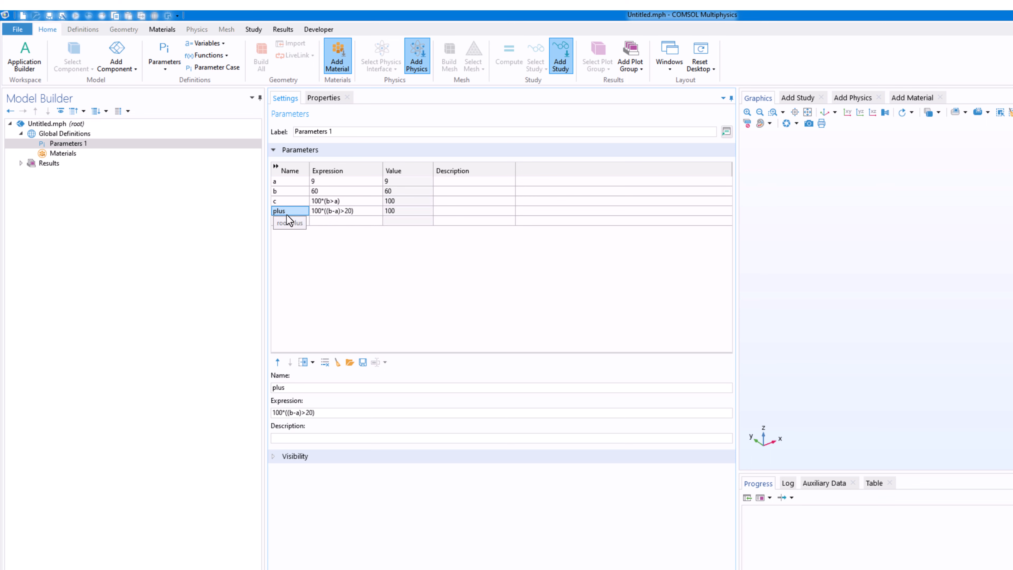
pyautogui.click(299, 219)
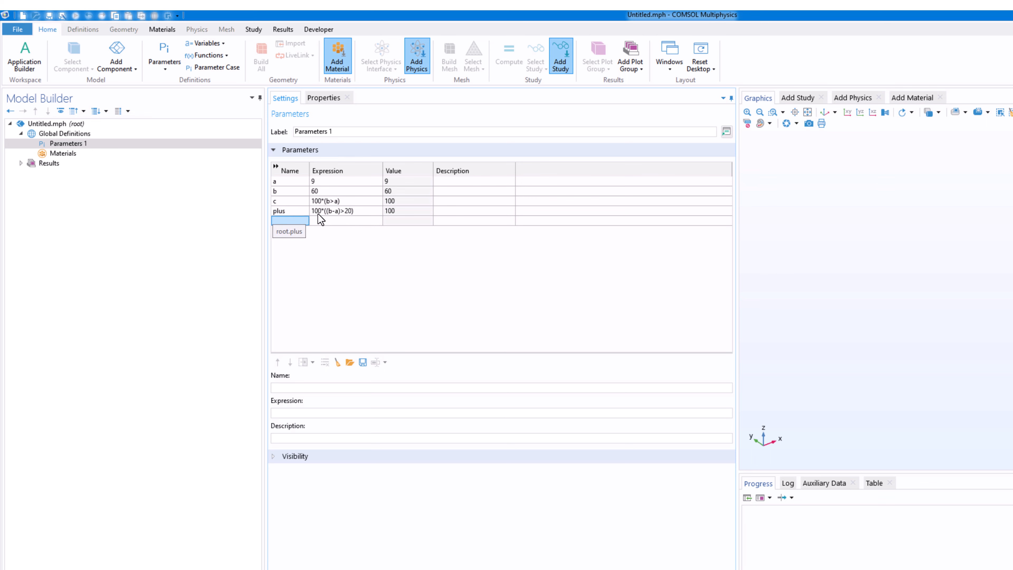
# - Replace the subtraction in the plus parameter's condition with division, giving the expression 100*((b/a)>20)
pyautogui.click(336, 212)
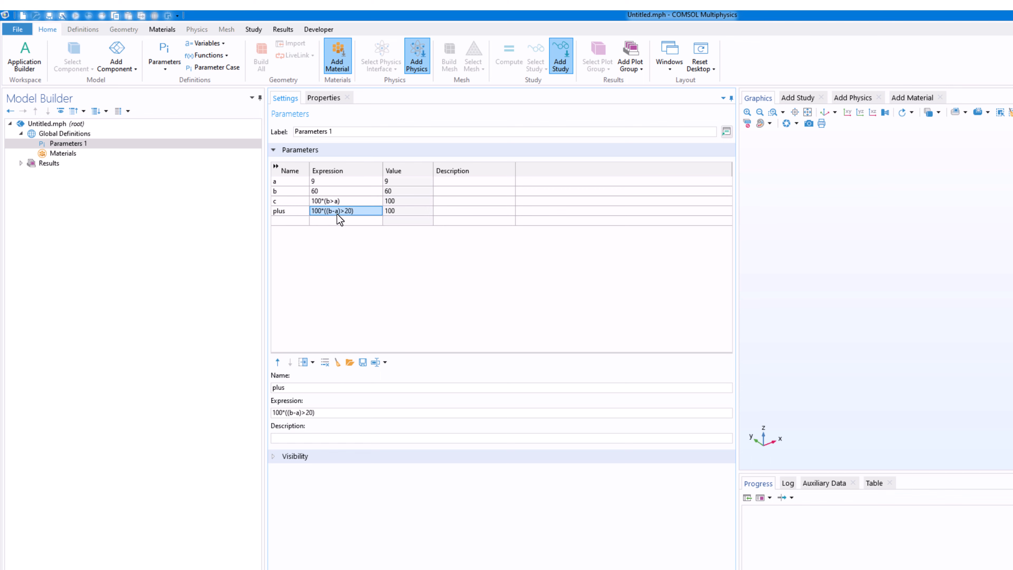
pyautogui.press('BackSpace')
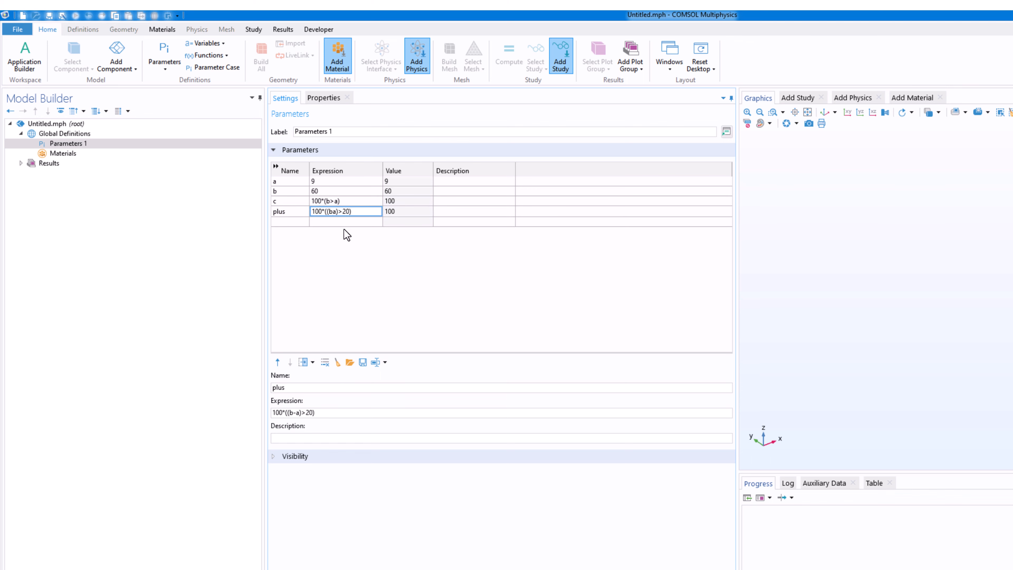
pyautogui.click(349, 222)
pyautogui.click(335, 212)
pyautogui.write('*')
pyautogui.press('BackSpace')
pyautogui.write('/')
pyautogui.click(352, 223)
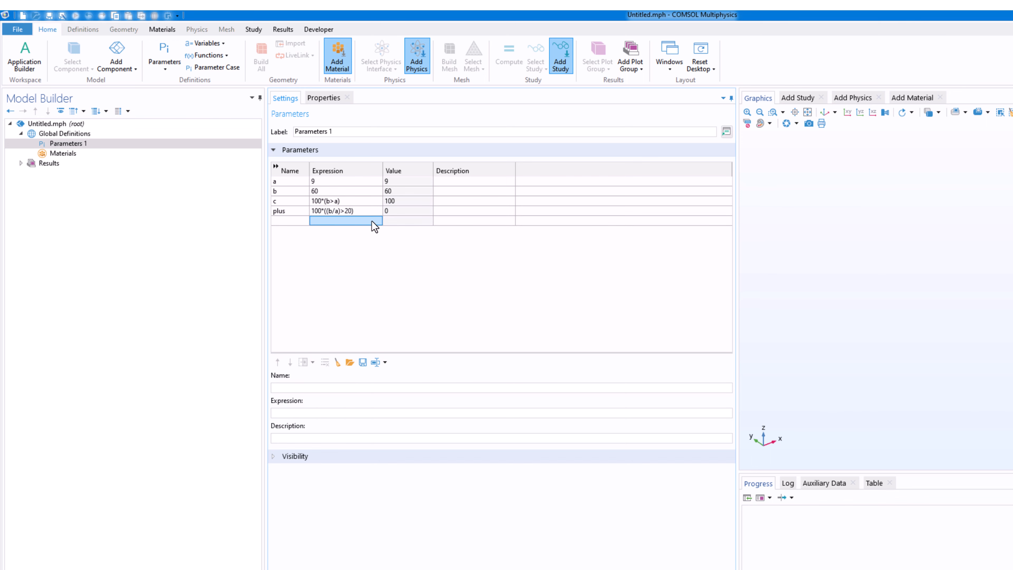
# - Set parameter b's expression to 7000 and change the plus parameter's expression to 100*((b^a)>20)
pyautogui.doubleClick(327, 190)
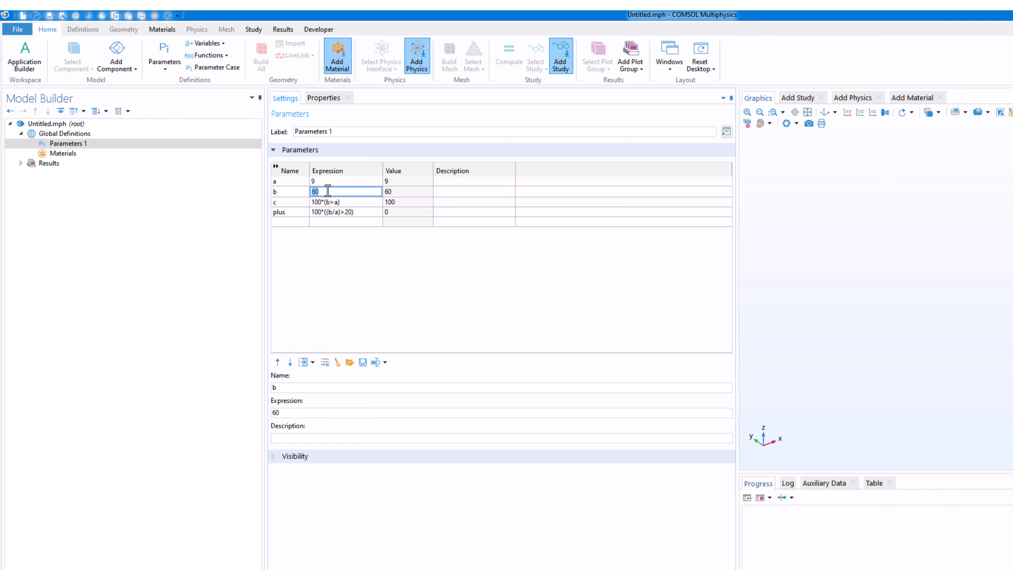
pyautogui.write('7000')
pyautogui.press('Return')
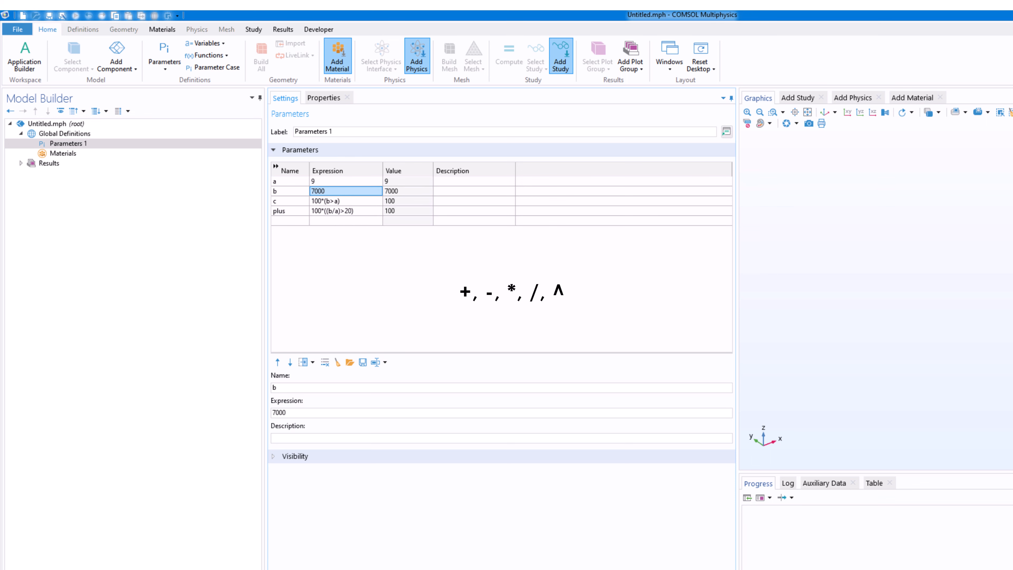
pyautogui.click(336, 211)
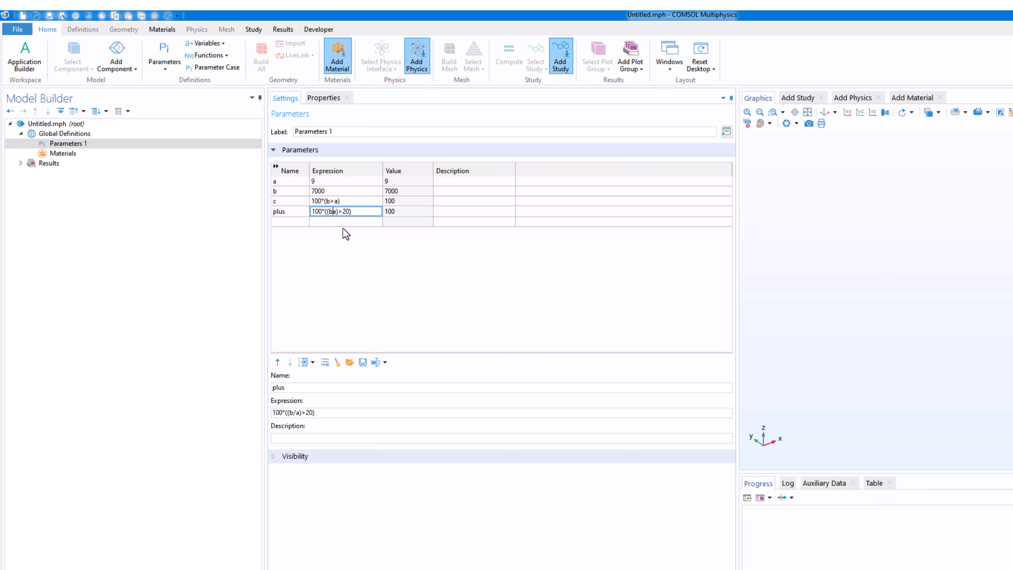
pyautogui.click(355, 224)
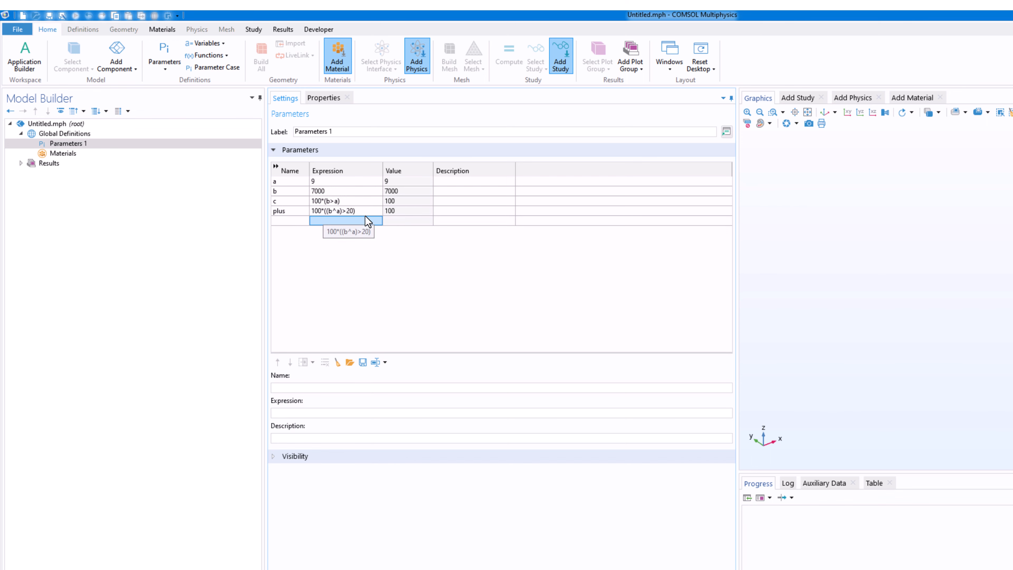
# - Set the expressions of parameters b and a both to 2 to test the (b^a)>20 condition
pyautogui.doubleClick(329, 190)
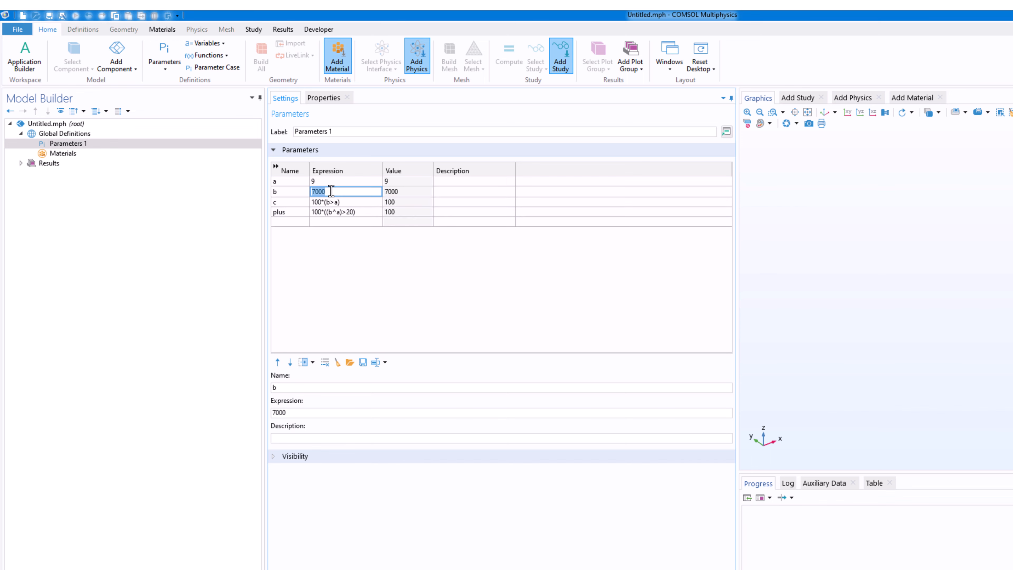
pyautogui.write('2')
pyautogui.doubleClick(324, 182)
pyautogui.write('2')
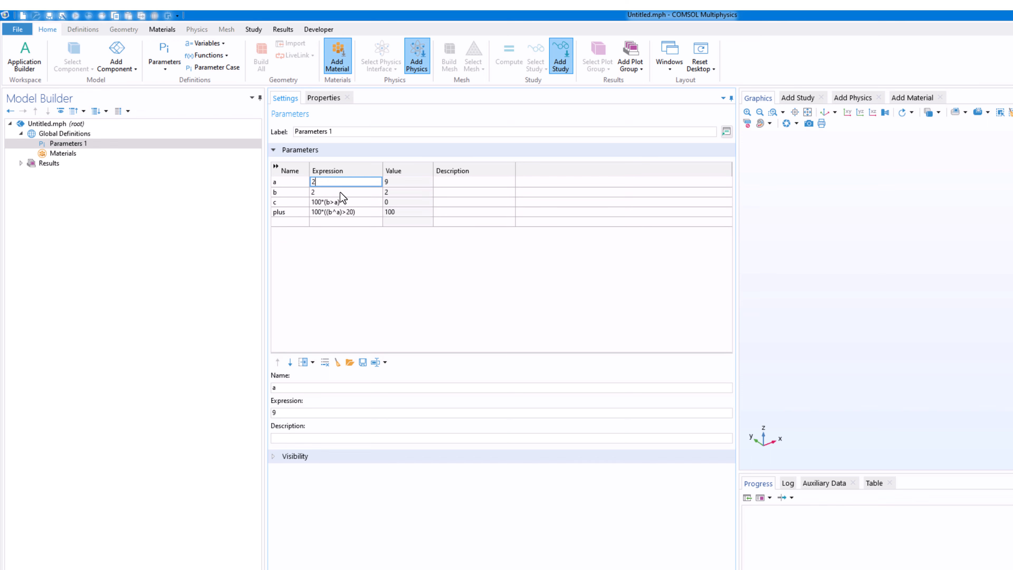
pyautogui.click(348, 249)
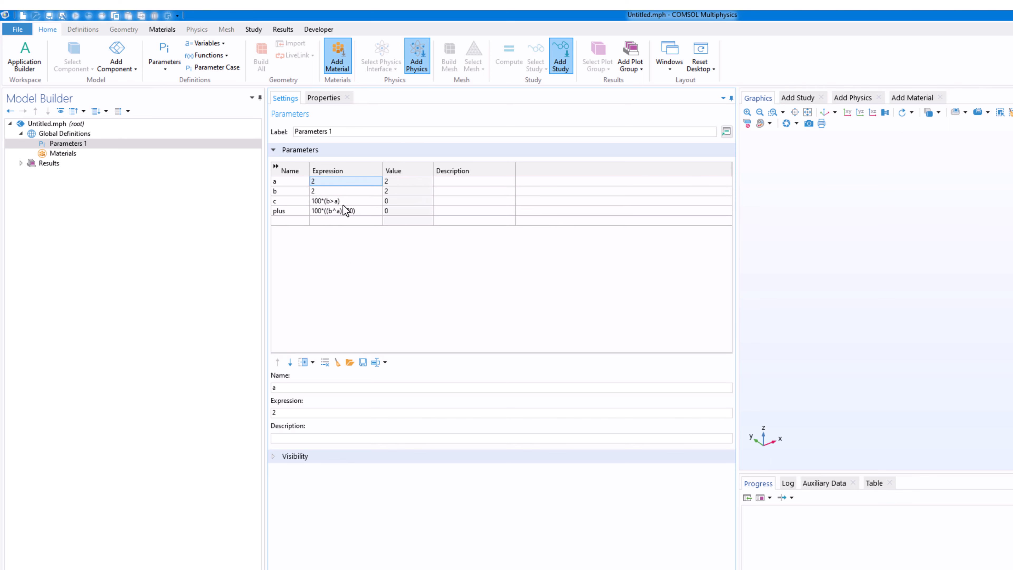
# - Try 4 and then 5 as parameter a's expression to test the (b^a)>20 condition against b
pyautogui.doubleClick(322, 182)
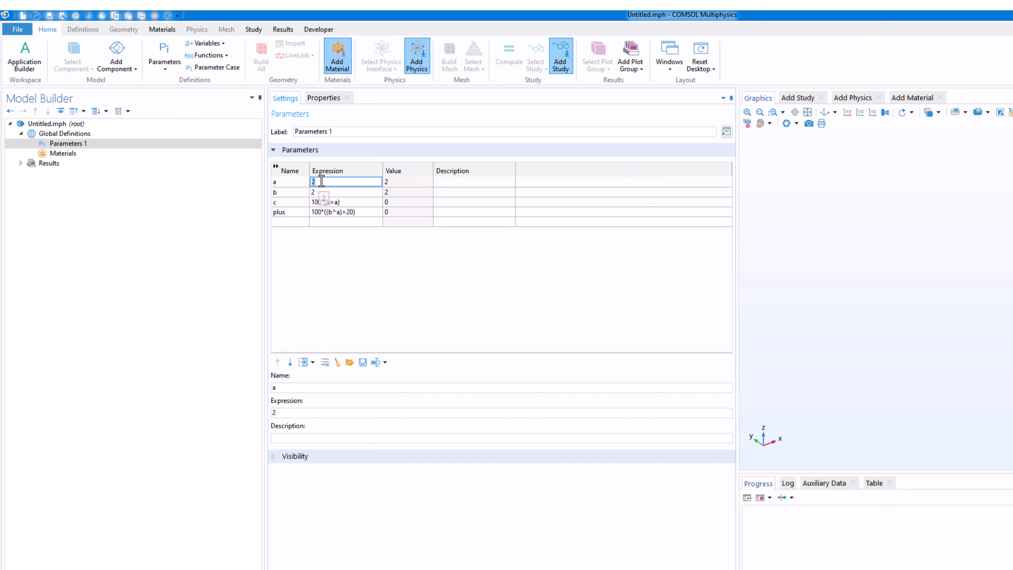
pyautogui.write('4')
pyautogui.click(367, 252)
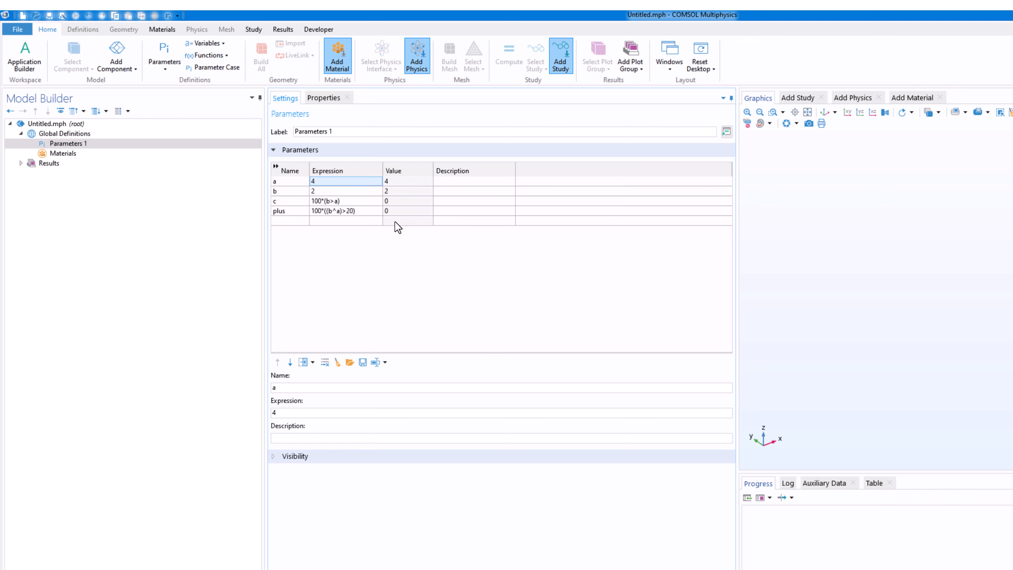
pyautogui.click(323, 182)
pyautogui.write('5')
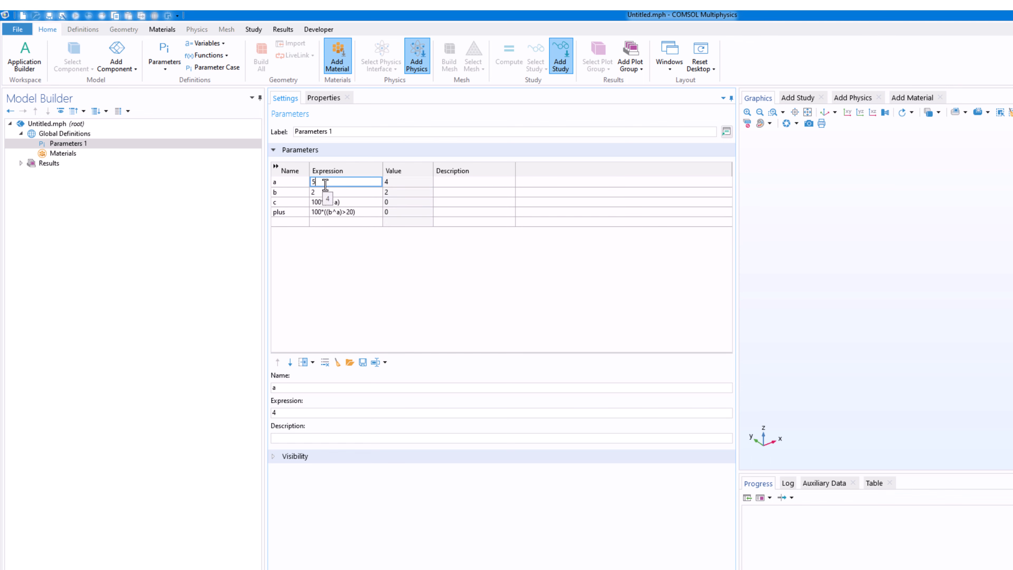
pyautogui.click(366, 257)
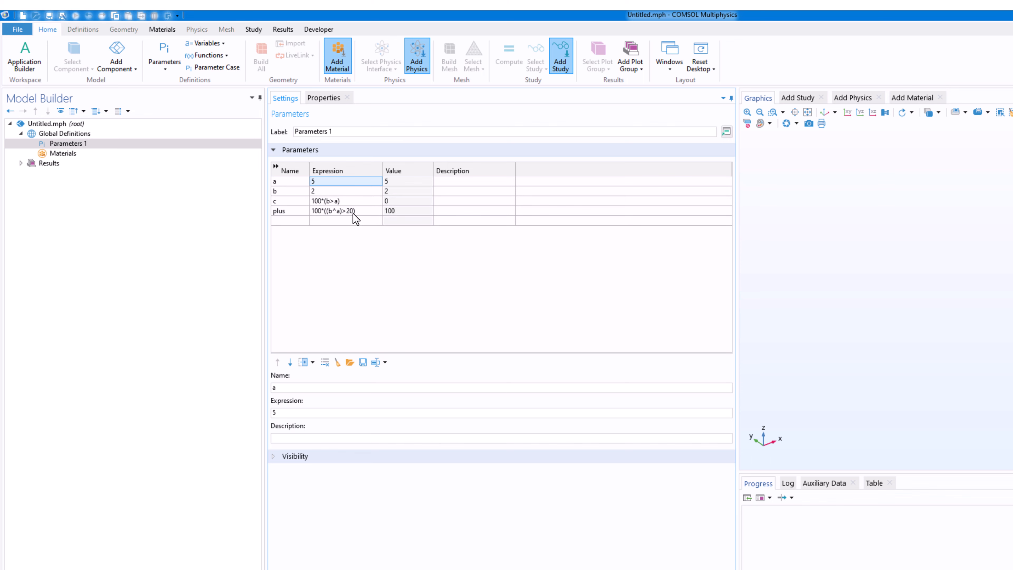
# - Replace the power comparison in the plus parameter with an equality test, giving the expression 100*(b==20)
pyautogui.click(328, 212)
pyautogui.click(323, 212)
pyautogui.click(352, 255)
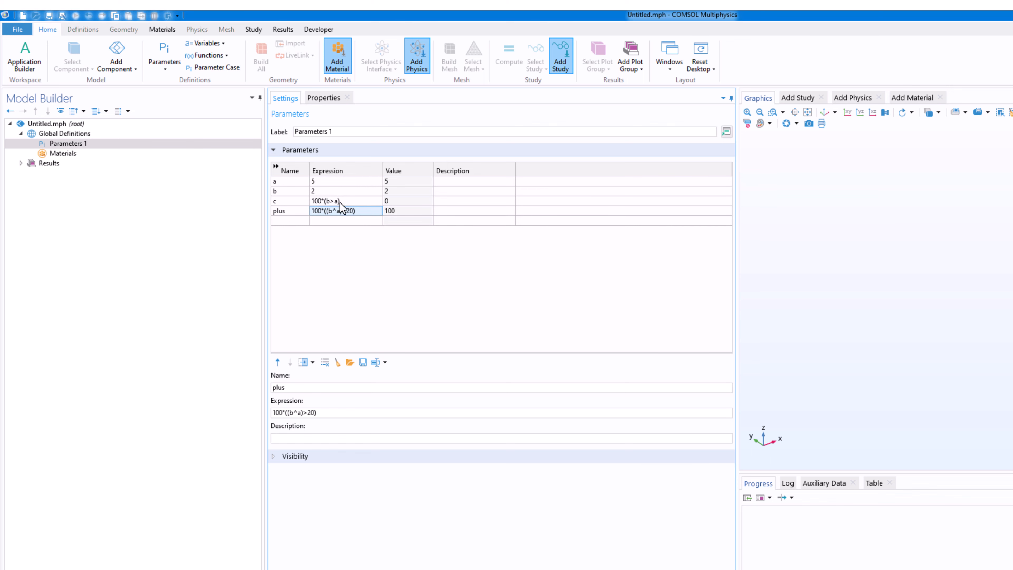
pyautogui.click(338, 212)
pyautogui.press('BackSpace')
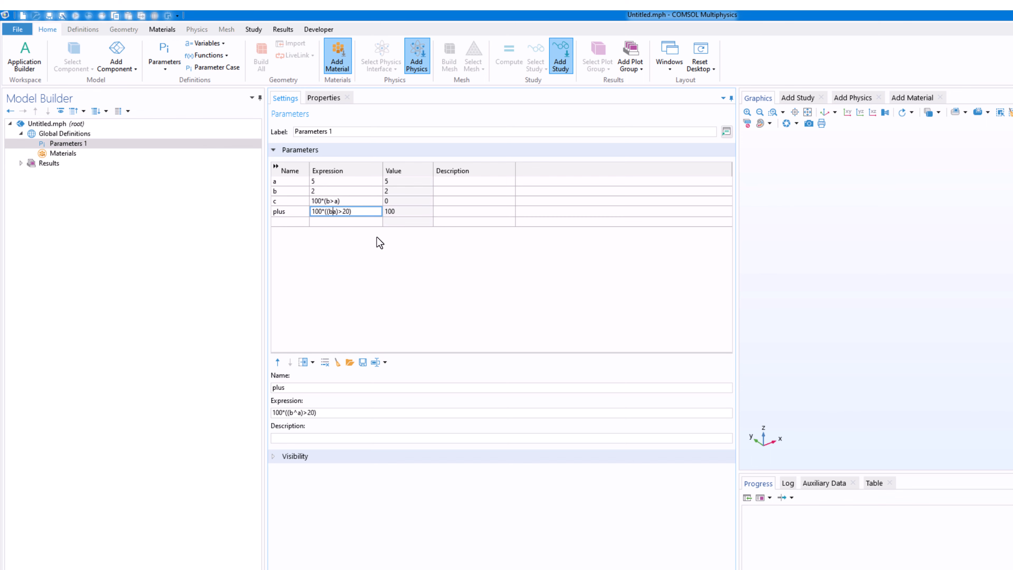
pyautogui.write('+')
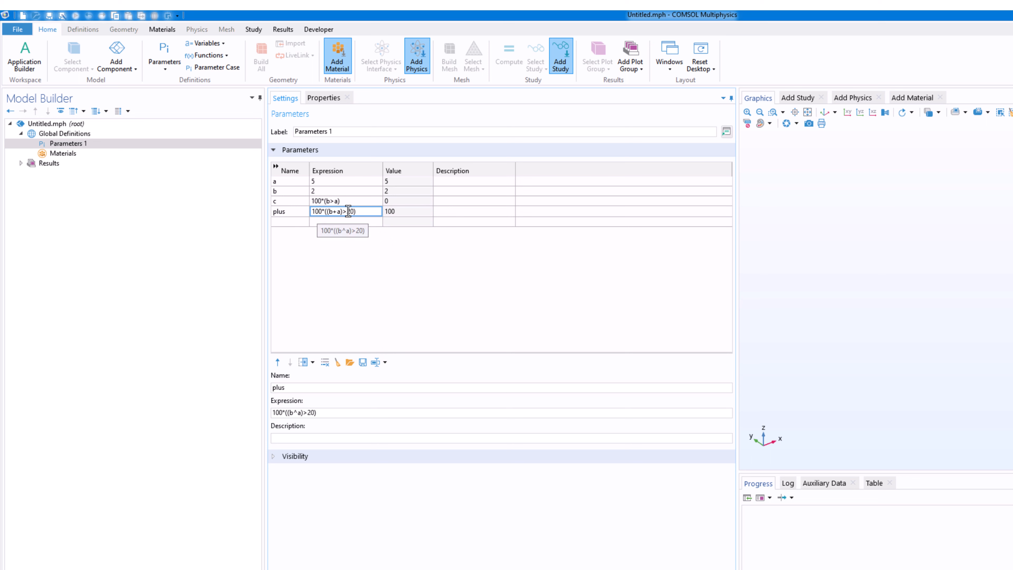
pyautogui.press('Delete')
pyautogui.press('Delete')
pyautogui.press('Delete')
pyautogui.press('BackSpace')
pyautogui.press('BackSpace')
pyautogui.press('BackSpace')
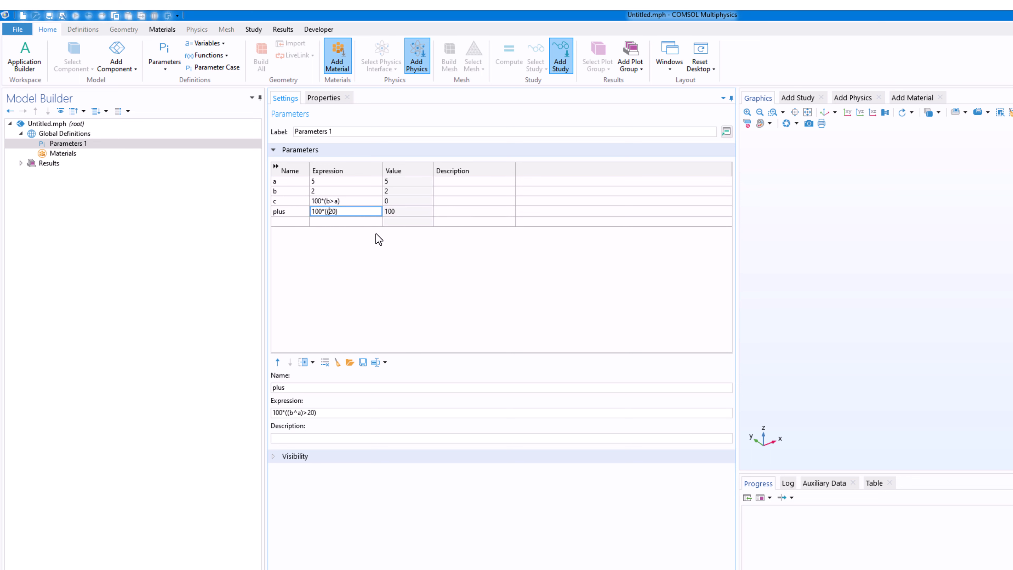
pyautogui.write('b==')
pyautogui.press('Return')
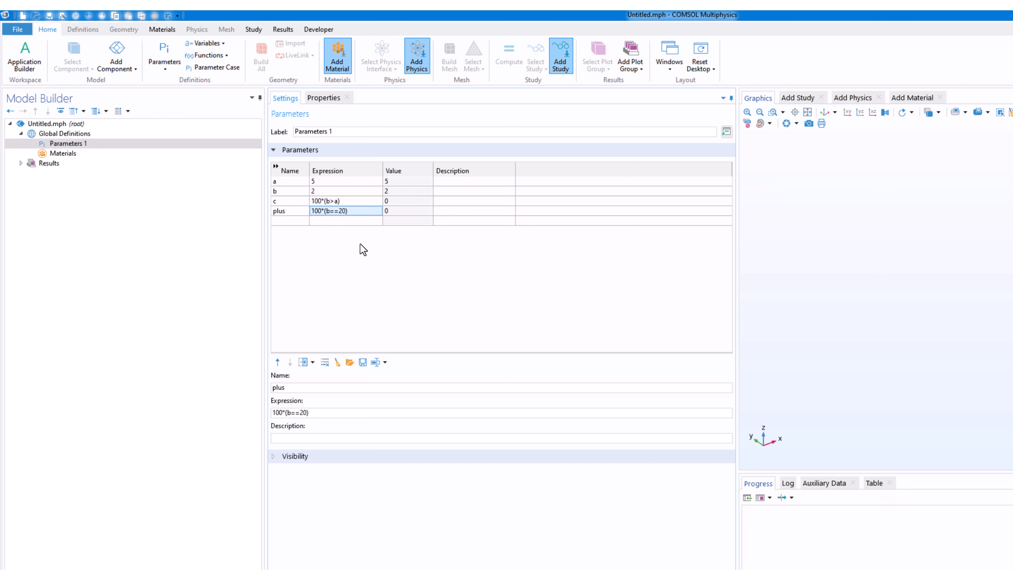
pyautogui.click(352, 214)
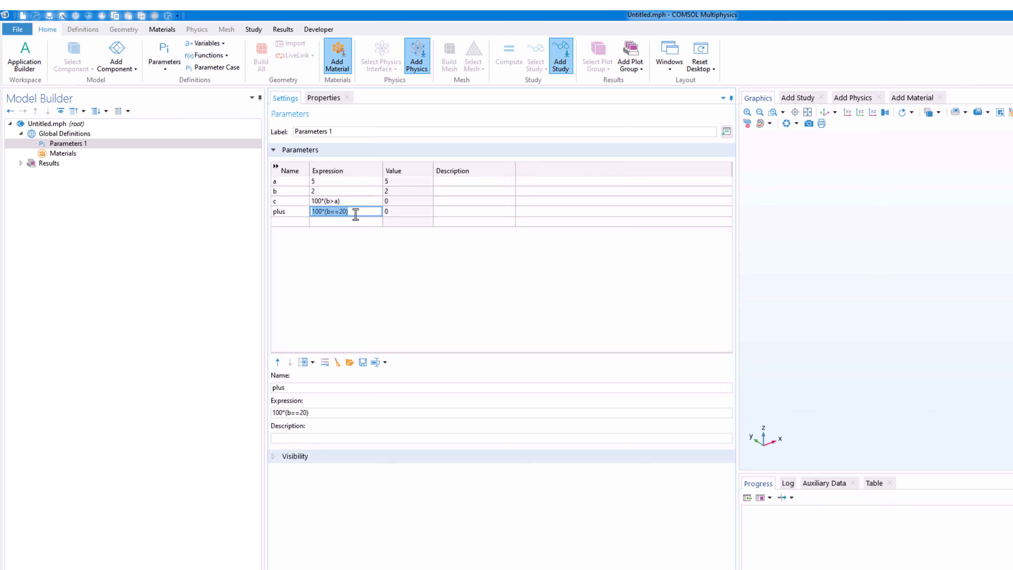
pyautogui.click(339, 211)
pyautogui.click(347, 212)
pyautogui.press('BackSpace')
pyautogui.write(')')
pyautogui.press('Return')
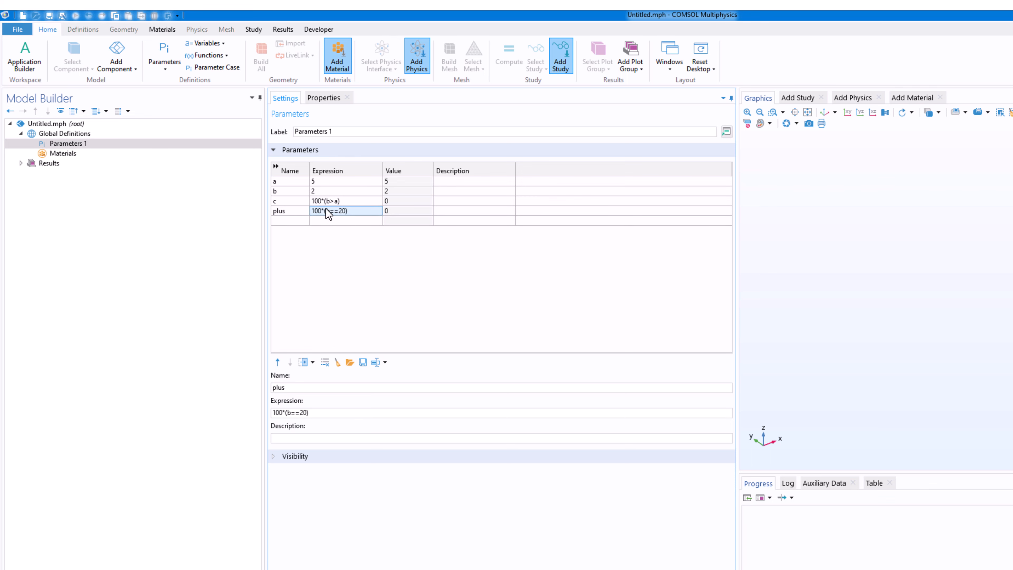
# - Set parameter b's expression to 20 to test the true case of the b==20 condition
pyautogui.click(319, 191)
pyautogui.write('20')
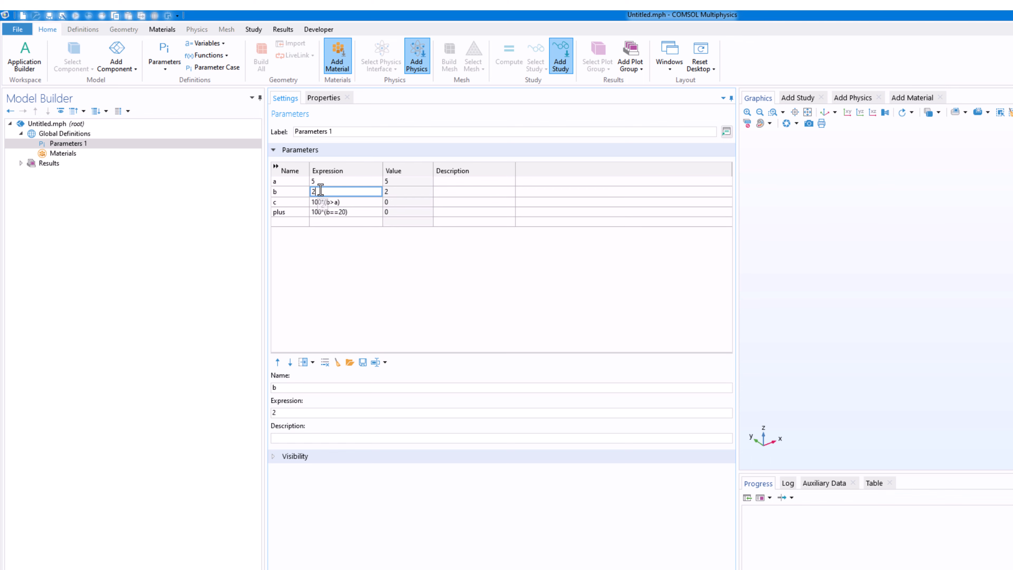
pyautogui.press('Return')
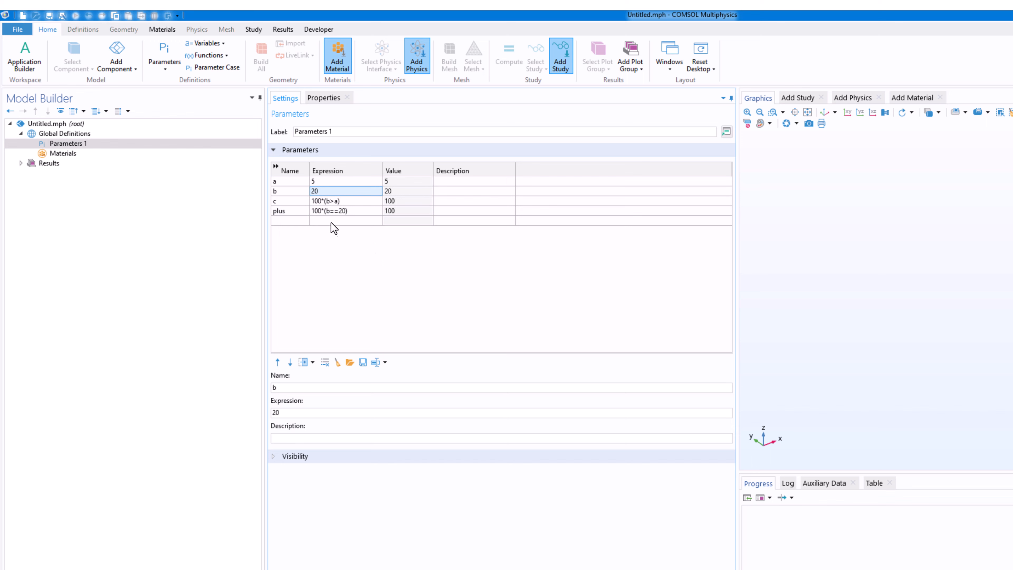
pyautogui.click(348, 211)
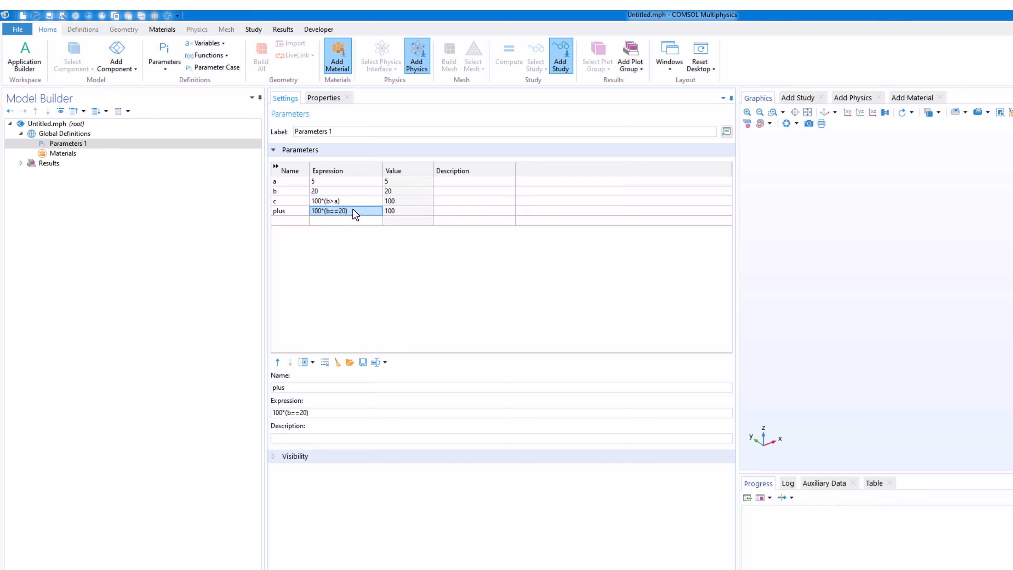
pyautogui.click(329, 211)
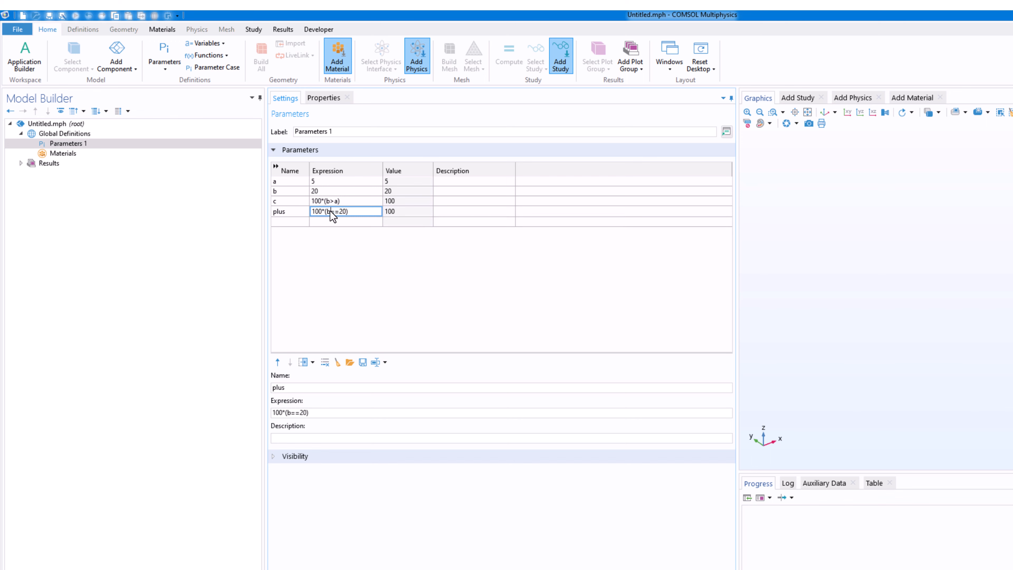
pyautogui.click(380, 262)
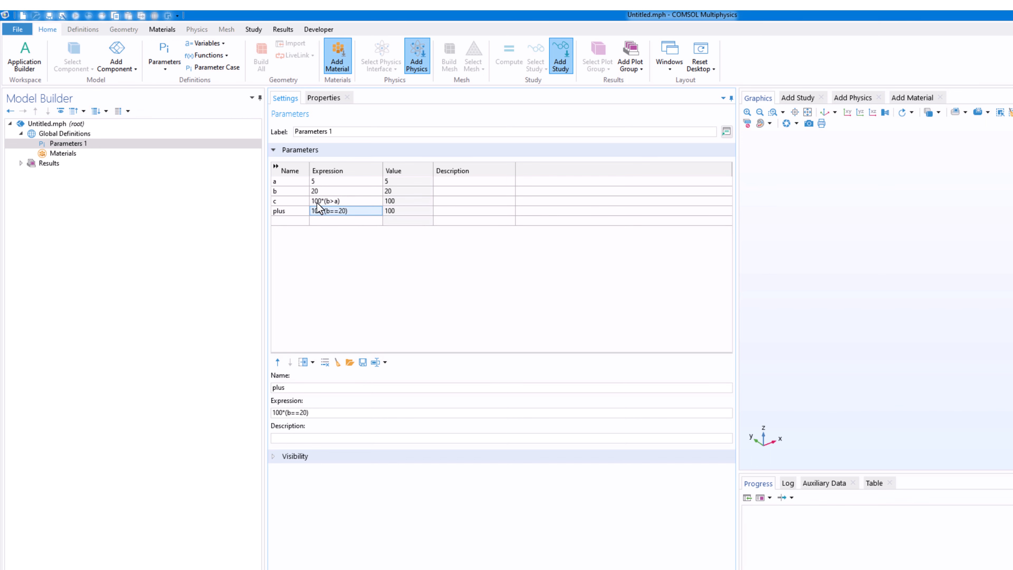
# - Replace parameter c's conditional expression with the constant 200
pyautogui.click(344, 201)
pyautogui.click(345, 201)
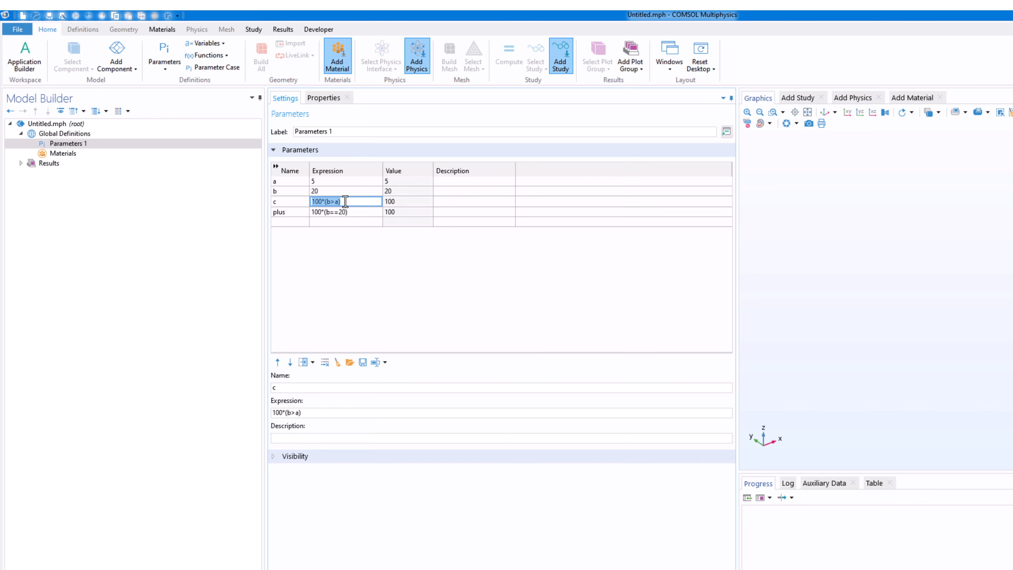
pyautogui.write('200')
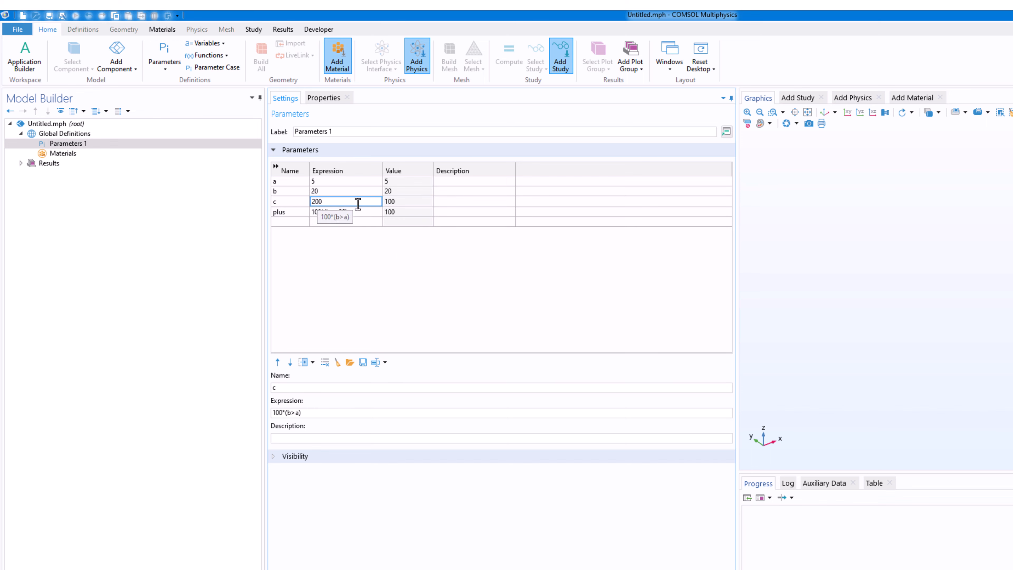
# - Change the multiplier in the plus parameter to 200, giving the expression 200*(b==20)
pyautogui.click(322, 211)
pyautogui.click(322, 212)
pyautogui.click(322, 212)
pyautogui.press('BackSpace')
pyautogui.press('BackSpace')
pyautogui.press('BackSpace')
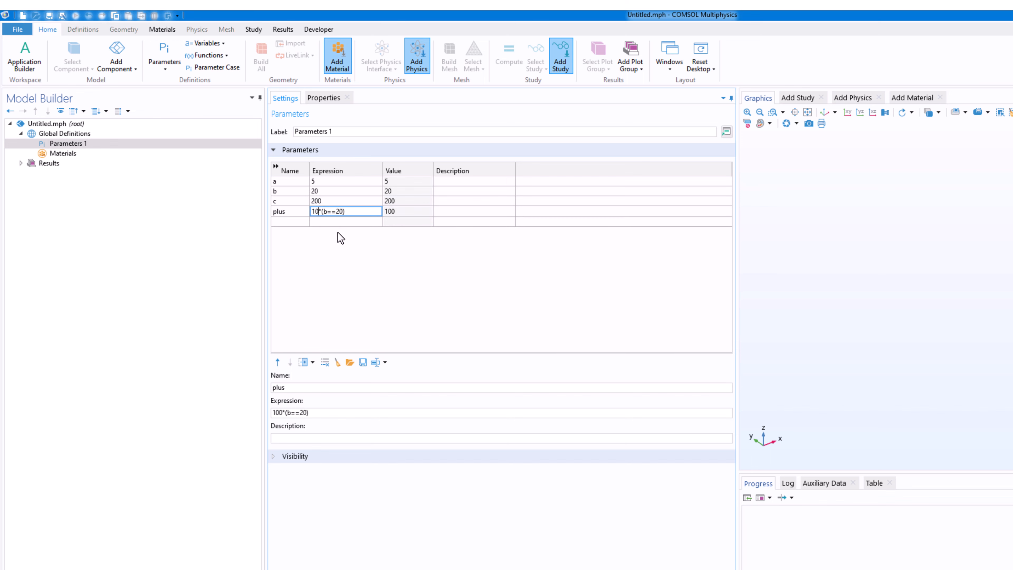
pyautogui.write('200')
pyautogui.press('Return')
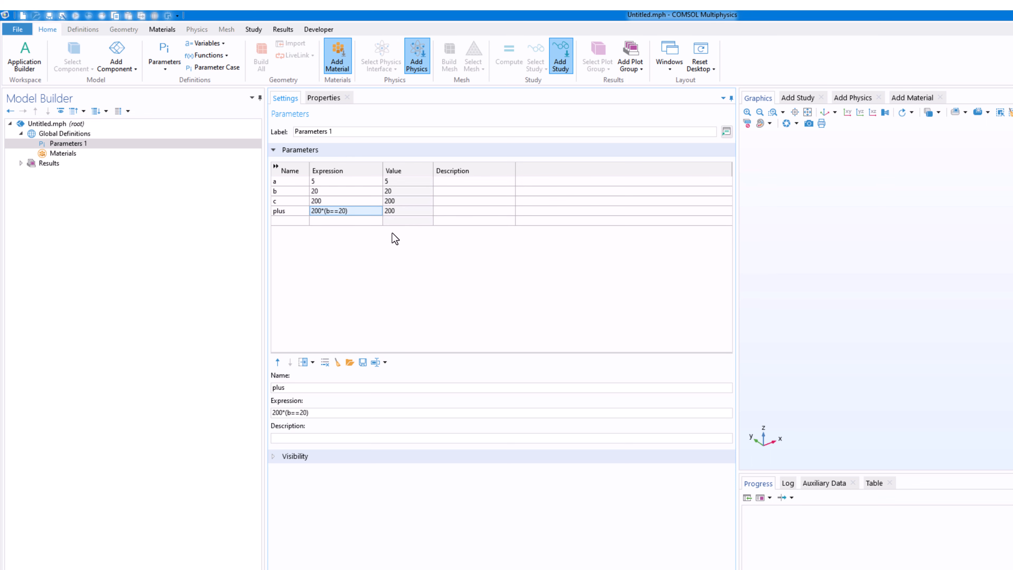
# - Replace the equality operator in the plus parameter's condition with not-equal, giving the expression 200*(b!=20)
pyautogui.click(336, 212)
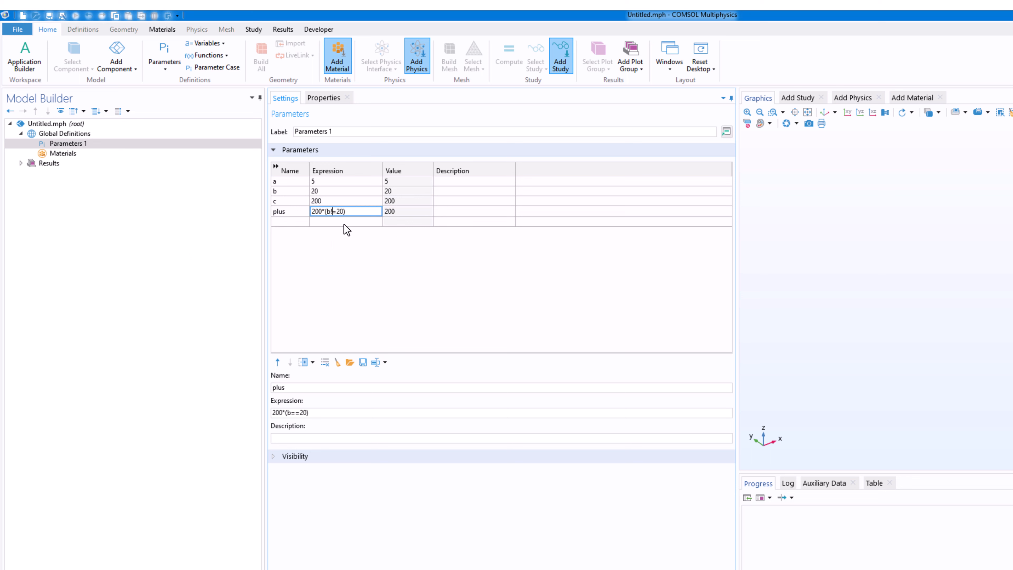
pyautogui.click(343, 223)
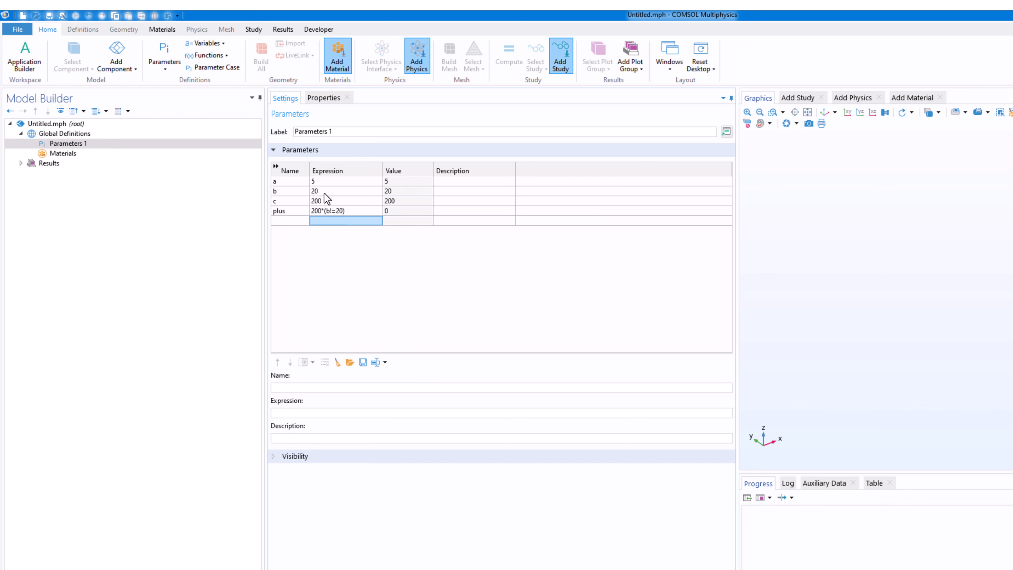
pyautogui.click(330, 212)
pyautogui.click(331, 211)
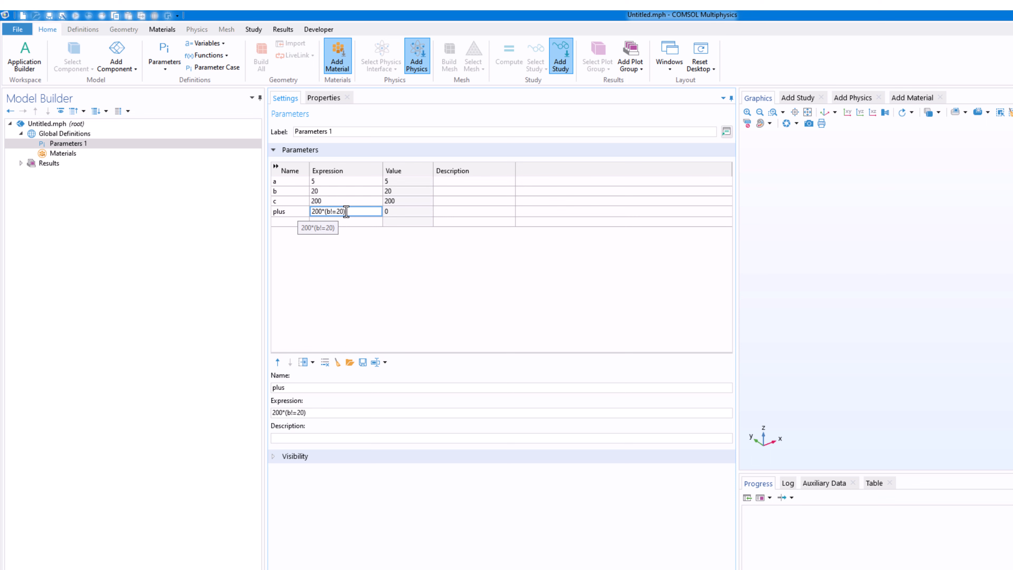
pyautogui.click(344, 211)
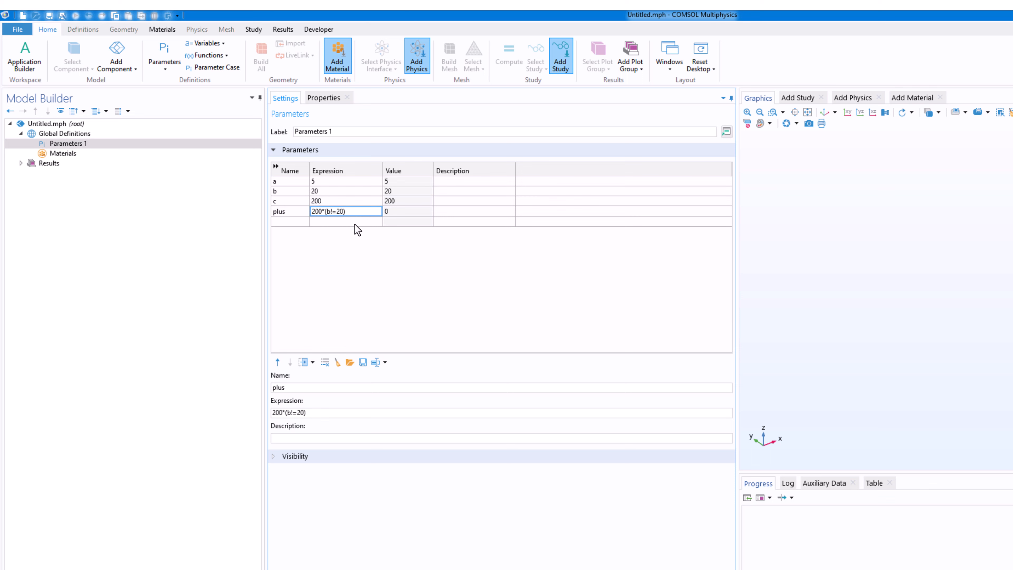
pyautogui.doubleClick(345, 213)
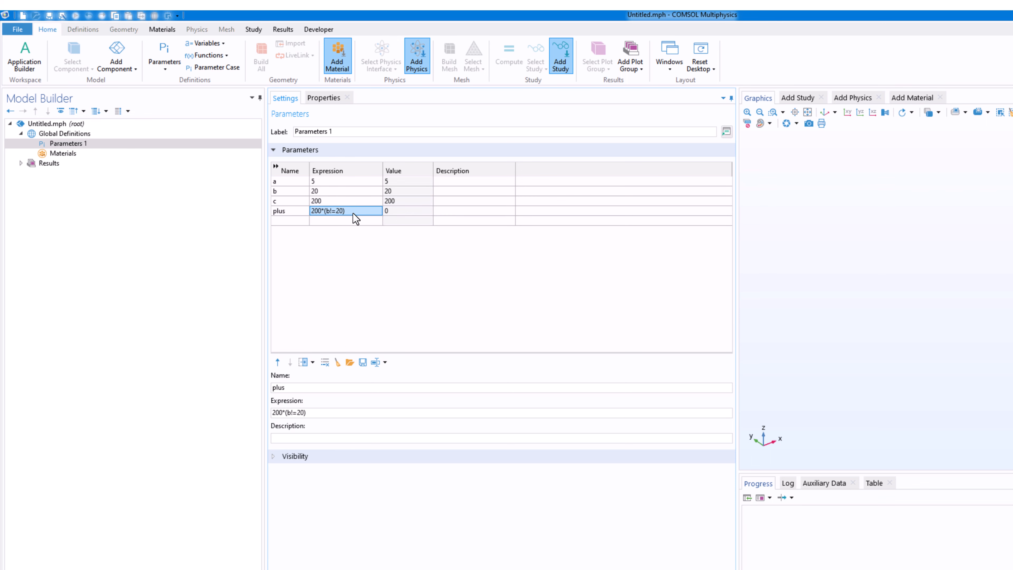
pyautogui.click(347, 213)
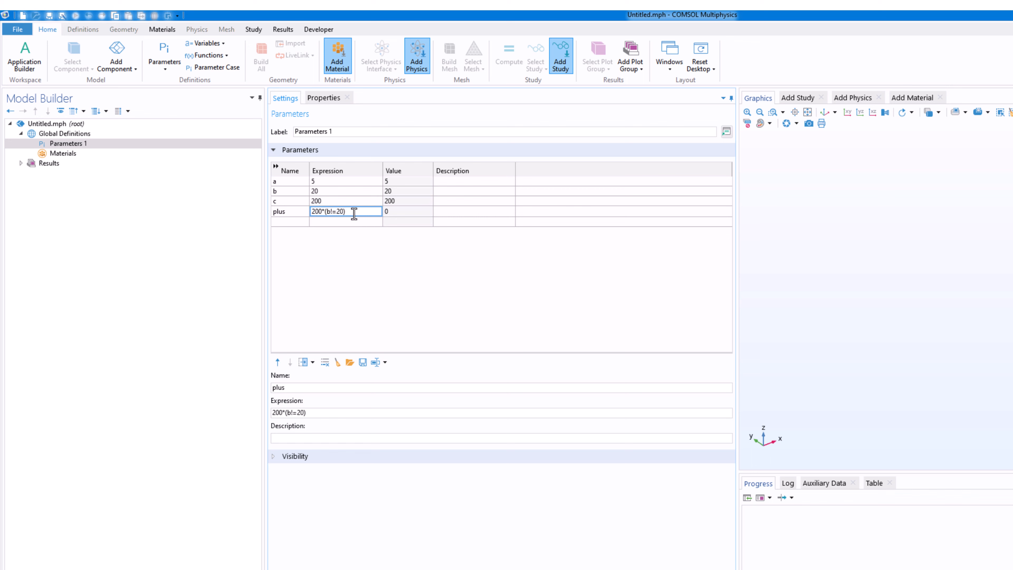
pyautogui.click(341, 201)
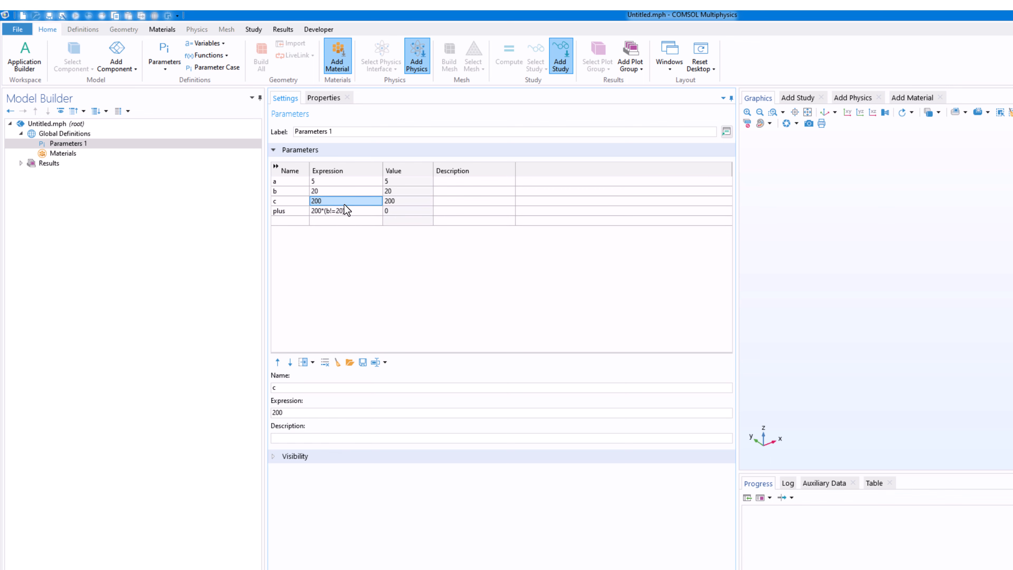
# - Set parameter b's expression to 20.001 to test the b!=20 condition with a value just above 20
pyautogui.click(331, 192)
pyautogui.click(333, 191)
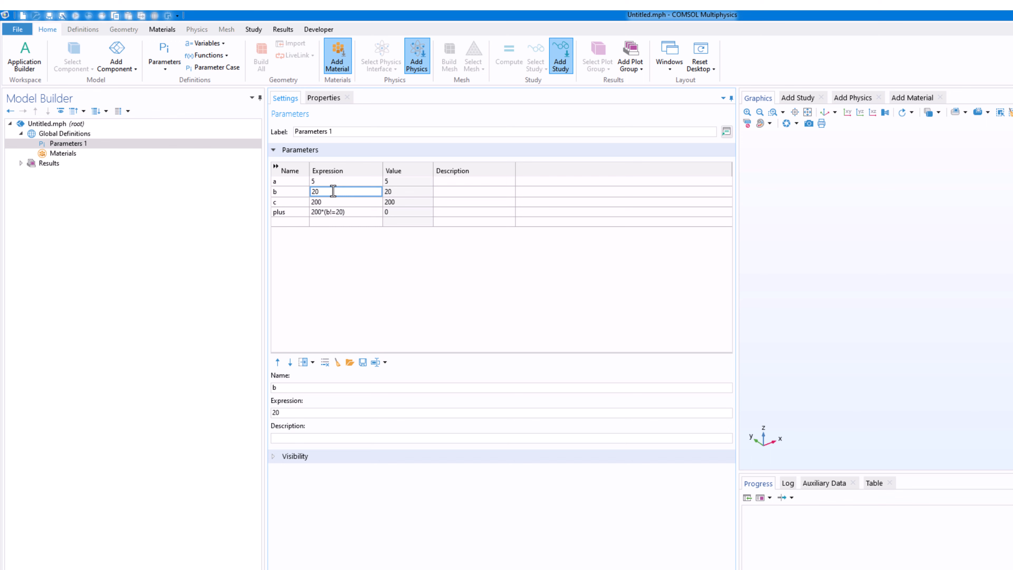
pyautogui.write('.001')
pyautogui.click(384, 264)
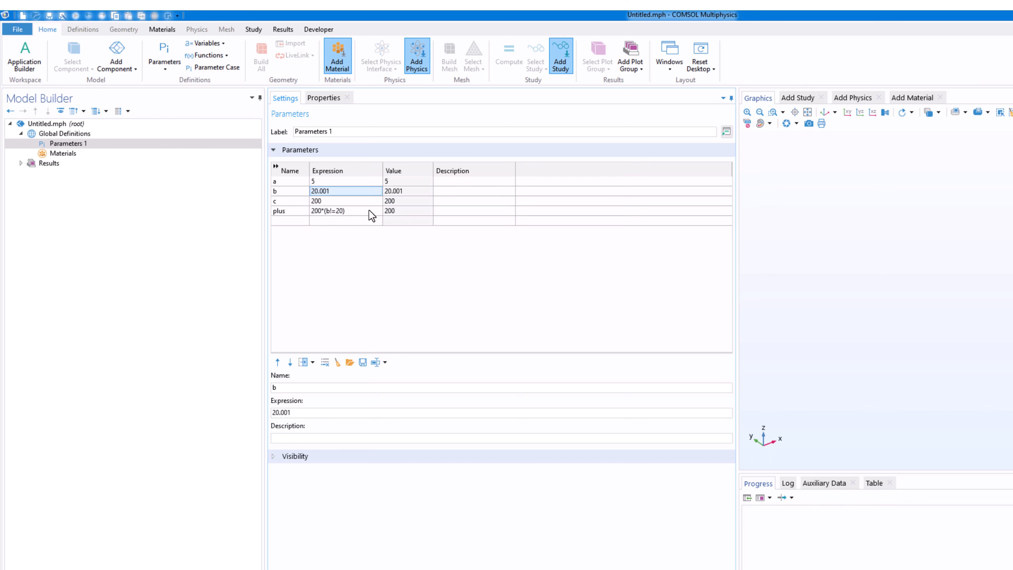
# - Try 1 and then -100 as parameter b's expression to test the b!=20 condition with other values
pyautogui.click(337, 192)
pyautogui.write('1')
pyautogui.click(376, 254)
pyautogui.click(326, 193)
pyautogui.write('-100')
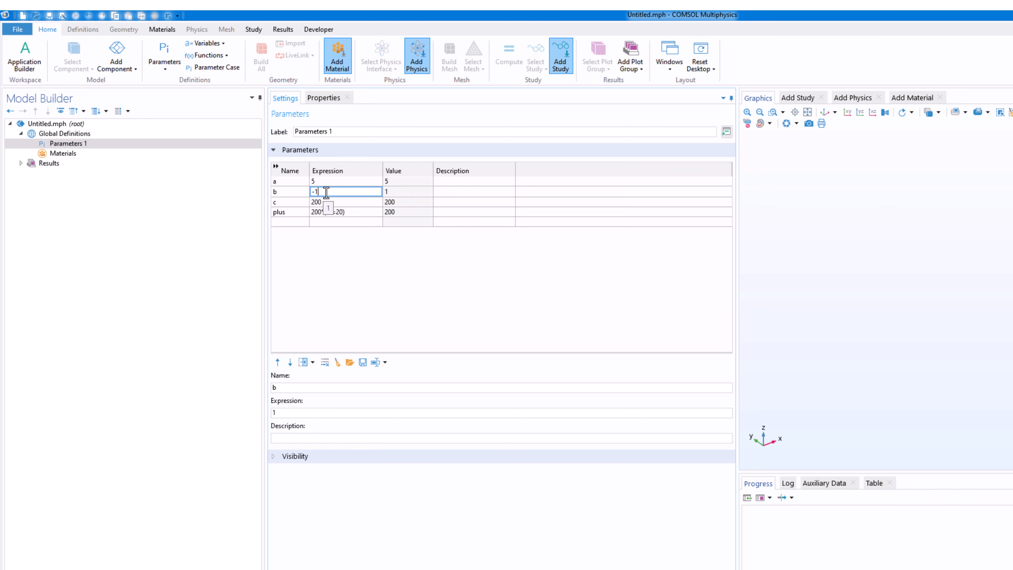
pyautogui.click(368, 257)
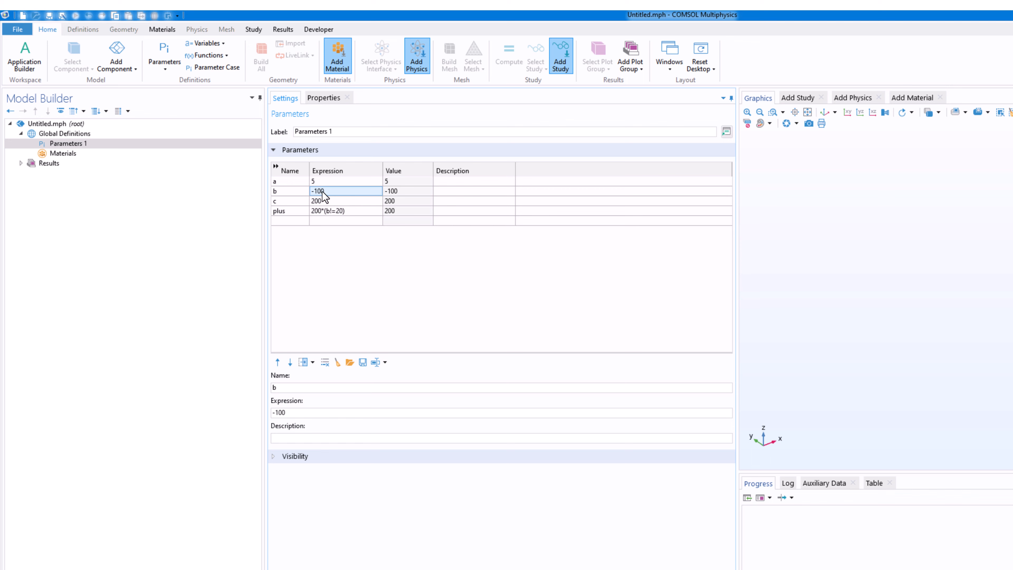
pyautogui.doubleClick(344, 212)
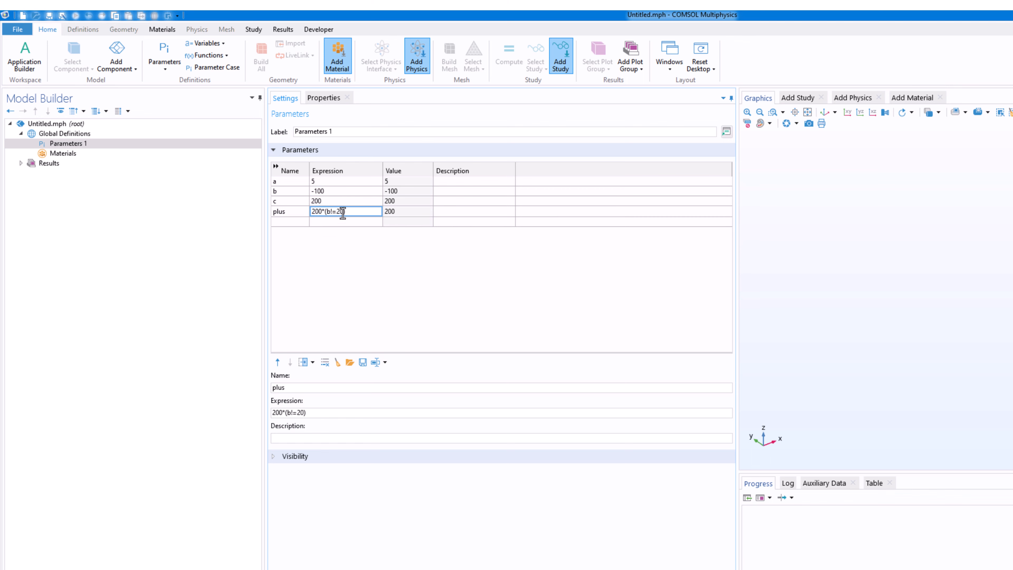
# - Set parameter b's expression to 20 to test the b!=20 condition at exactly 20
pyautogui.doubleClick(324, 191)
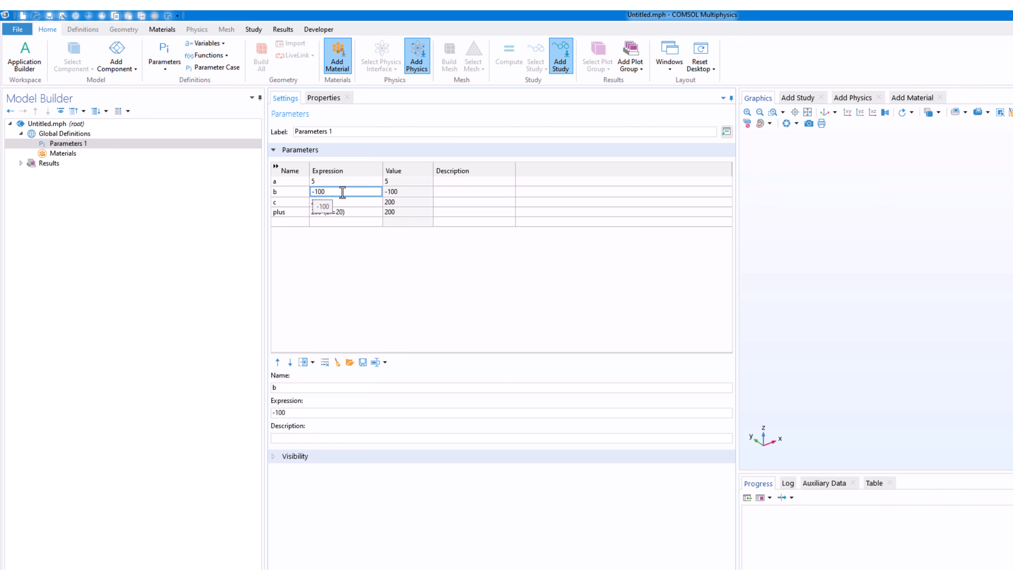
pyautogui.moveTo(341, 191); pyautogui.dragTo(232, 190)
pyautogui.write('20')
pyautogui.click(367, 267)
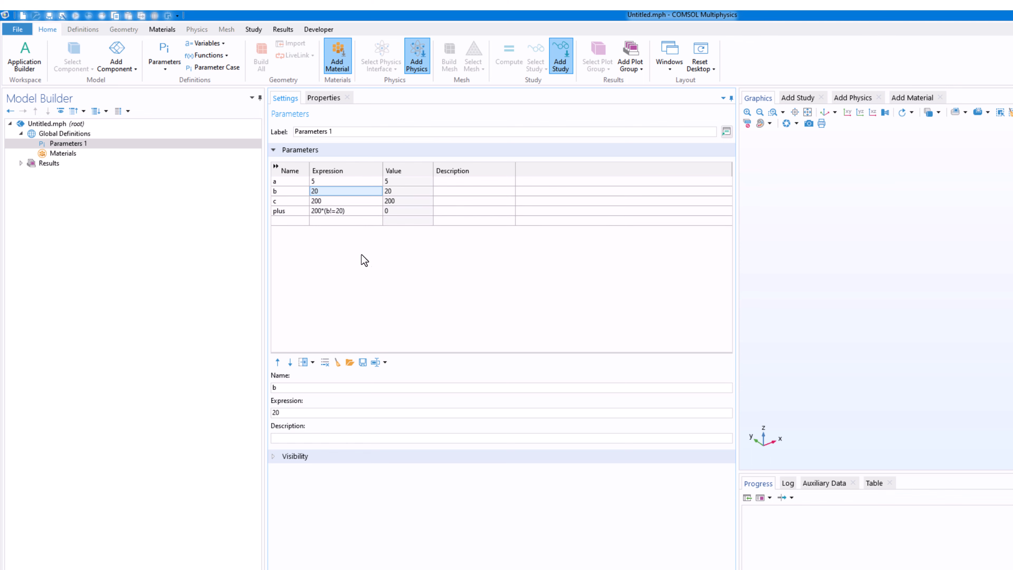
# - Try less-than-or-equal in the plus parameter's condition as 200*(b<=20), and reduce it to strictly less-than, giving 200*(b<20)
pyautogui.click(339, 210)
pyautogui.doubleClick(338, 211)
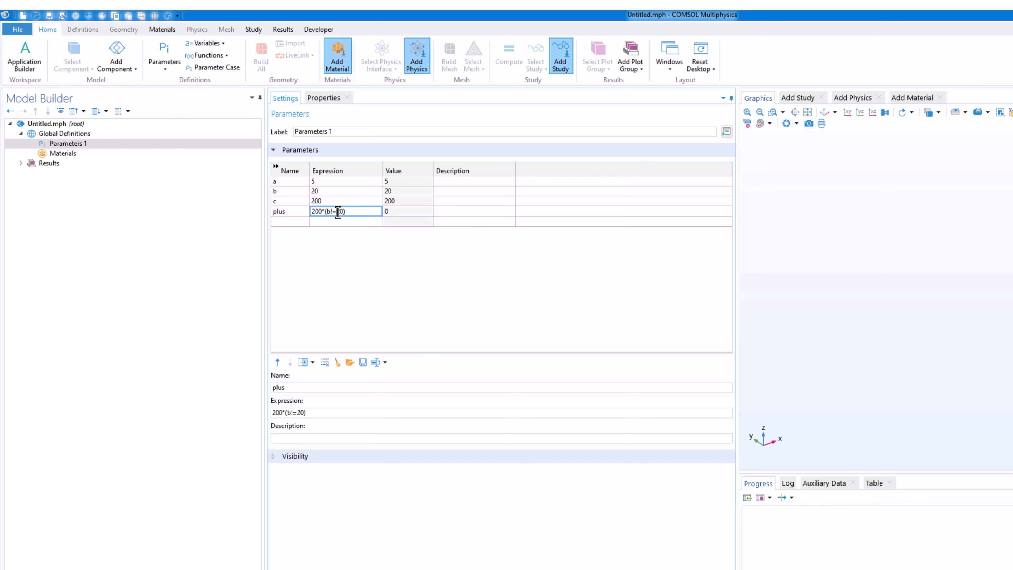
pyautogui.click(339, 211)
pyautogui.write('<')
pyautogui.press('Return')
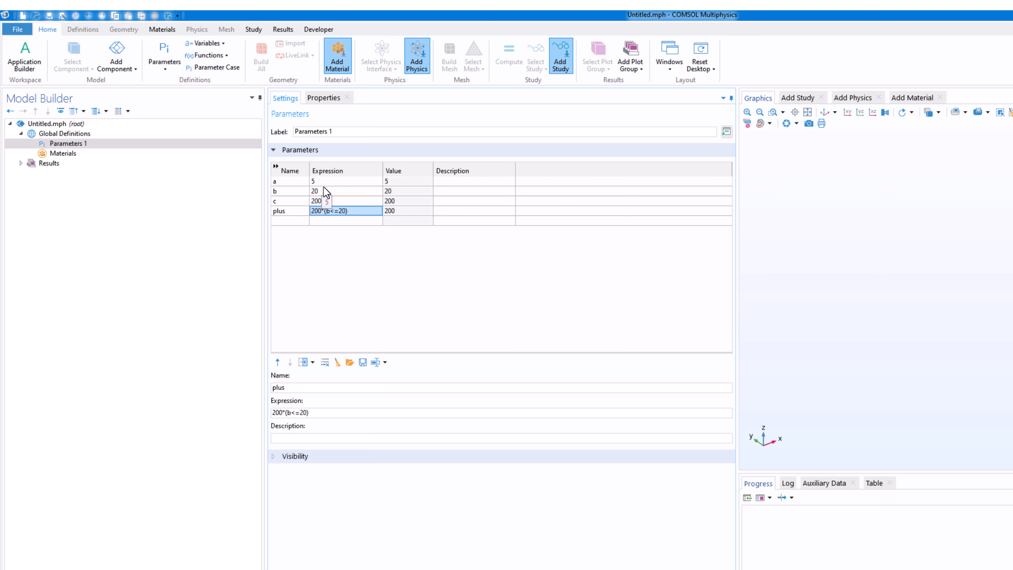
pyautogui.click(339, 213)
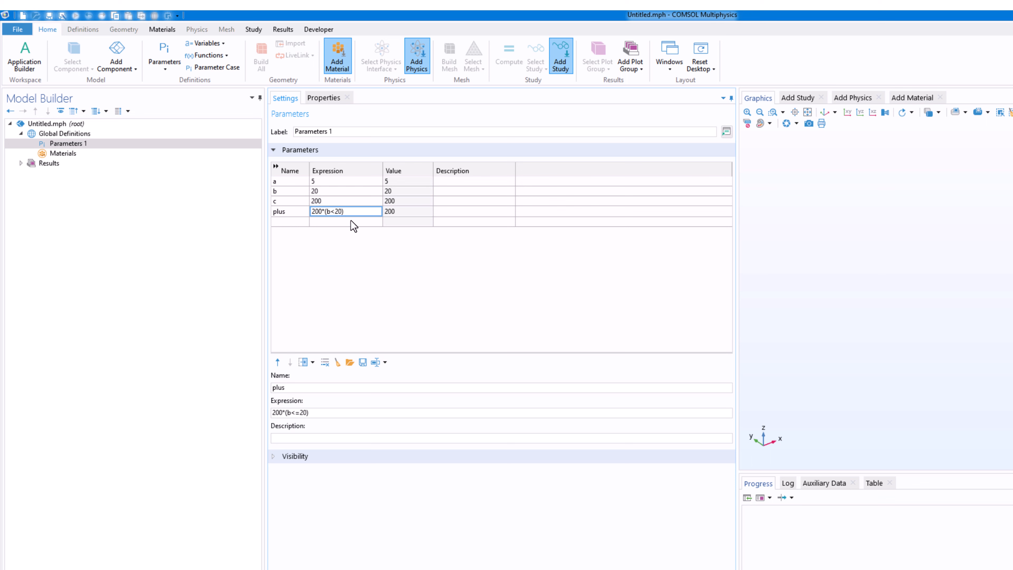
pyautogui.click(385, 273)
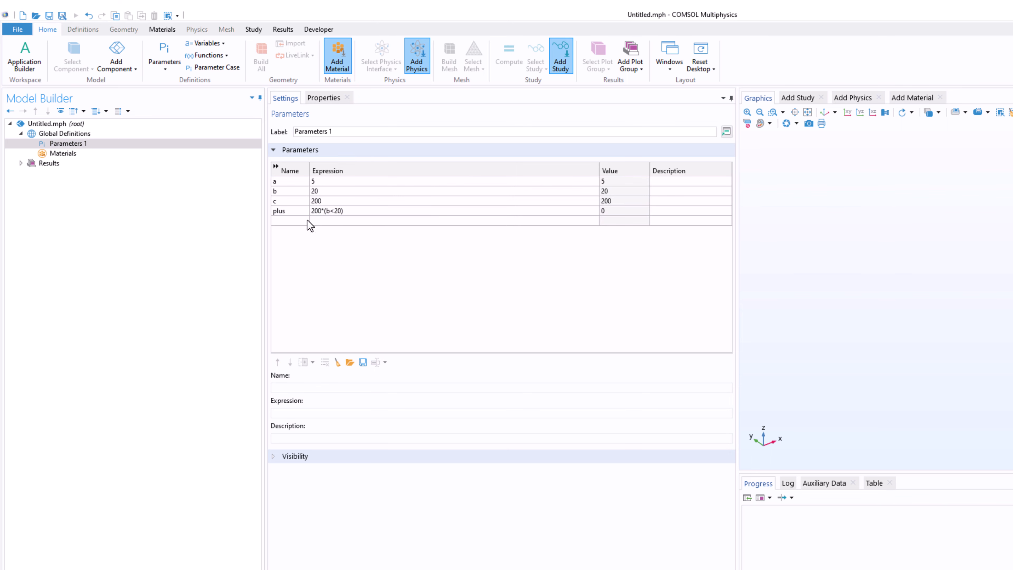
# - Add a new parameter named logical_c in the empty row below plus
pyautogui.click(300, 220)
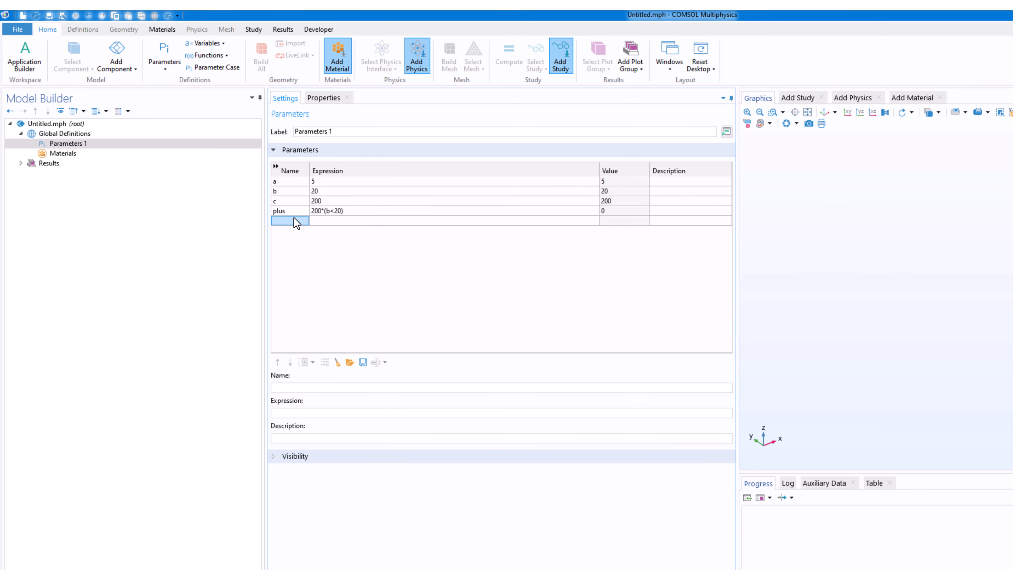
pyautogui.click(296, 222)
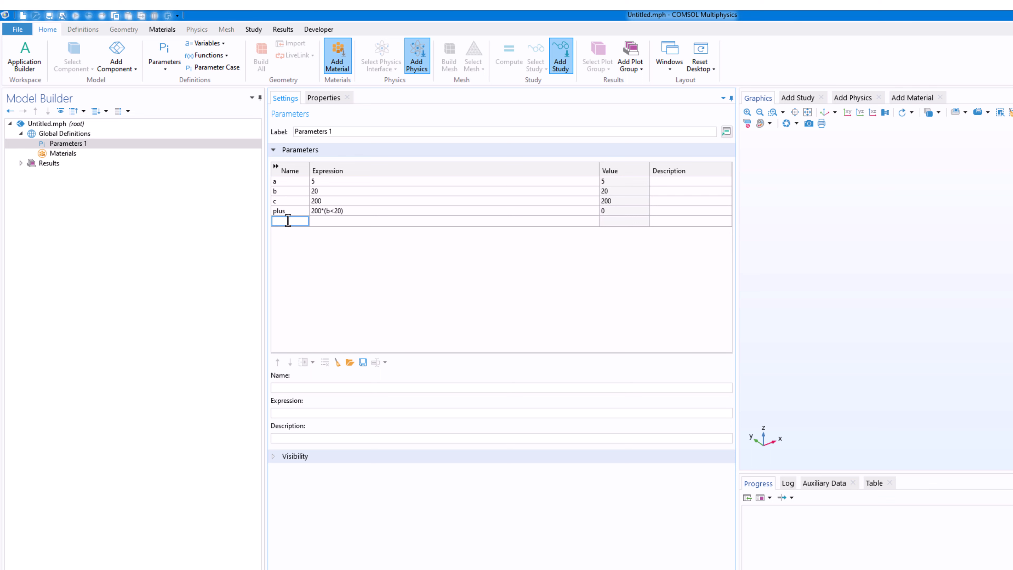
pyautogui.write('logical_c')
# - Enter logical_c's expression as c multiplied by two adjacent bracketed conditions, c*((b>100)(a>50))
pyautogui.click(342, 221)
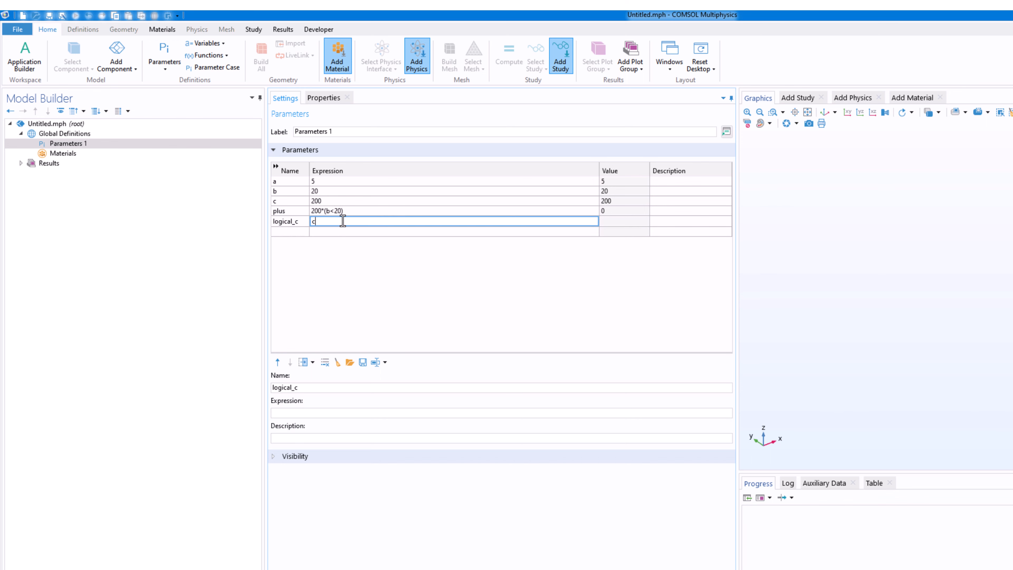
pyautogui.write('c*')
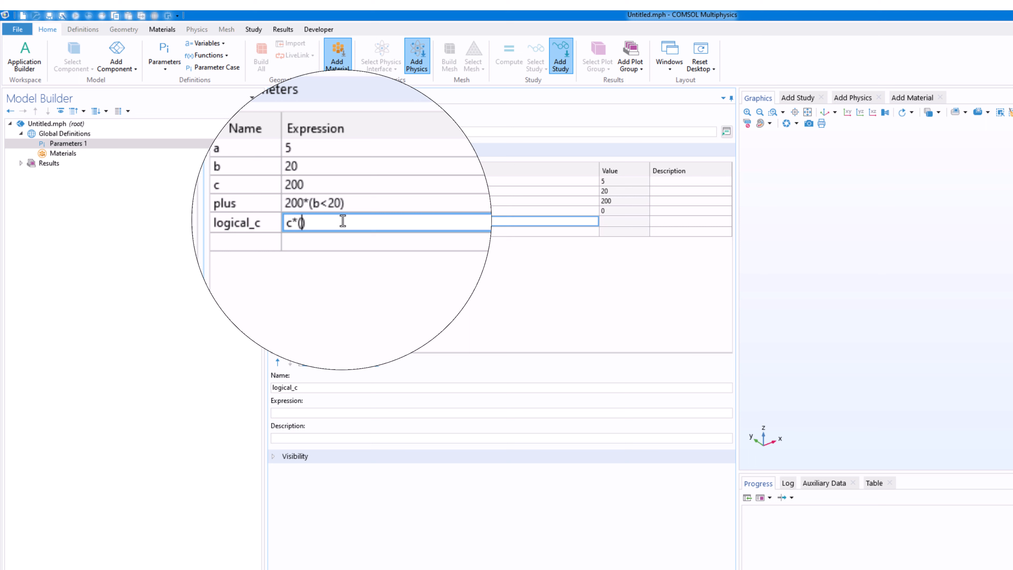
pyautogui.write('(b>100')
pyautogui.press('Right')
pyautogui.write('()')
pyautogui.press('Left')
pyautogui.write('a>50')
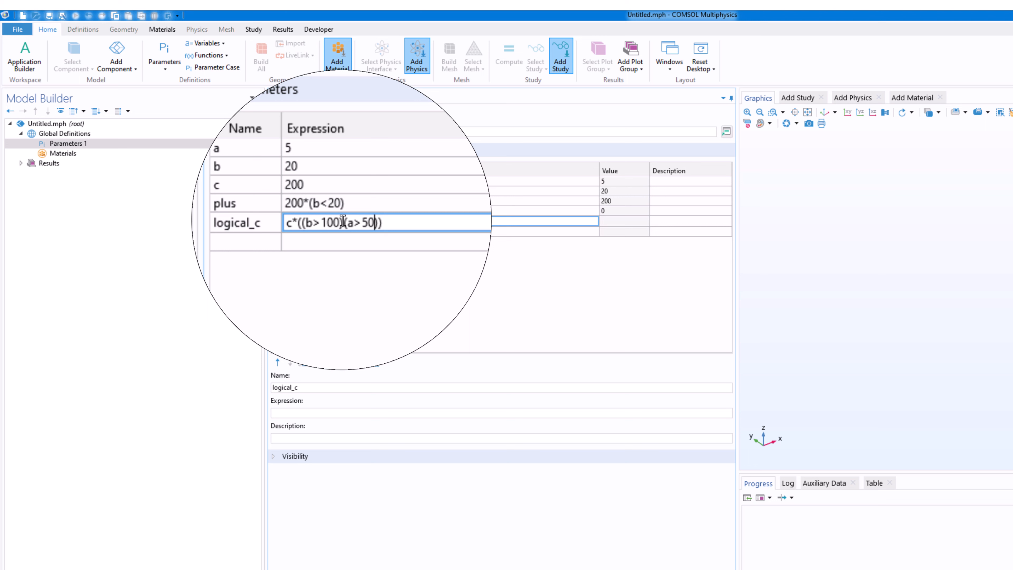
# - Join logical_c's two conditions with the logical AND operator, giving c*((b>100)&&(a>50)), and narrow the Expression column
pyautogui.press('Left')
pyautogui.press('Left')
pyautogui.press('Left')
pyautogui.press('Left')
pyautogui.press('Left')
pyautogui.write('&&')
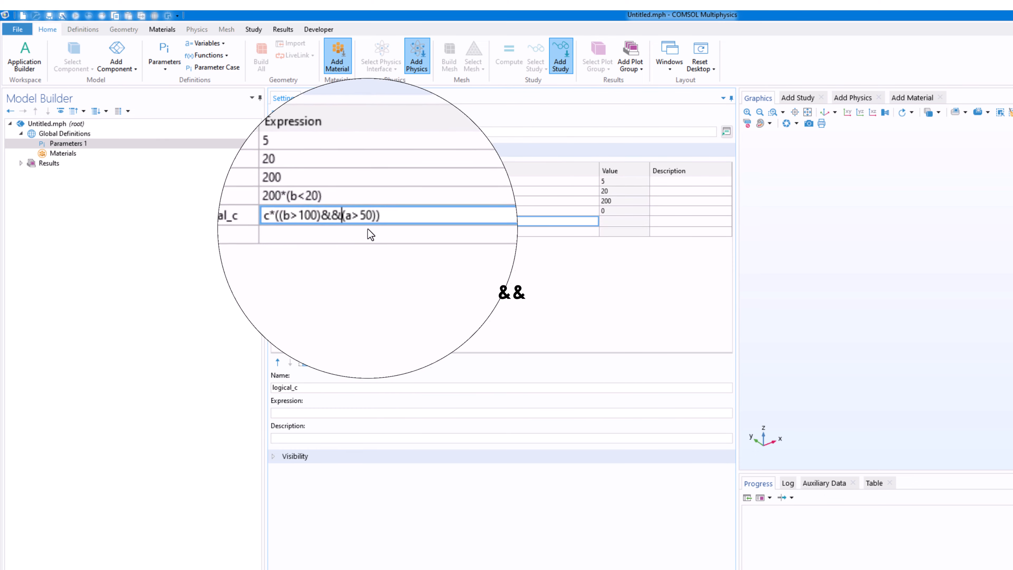
pyautogui.click(359, 230)
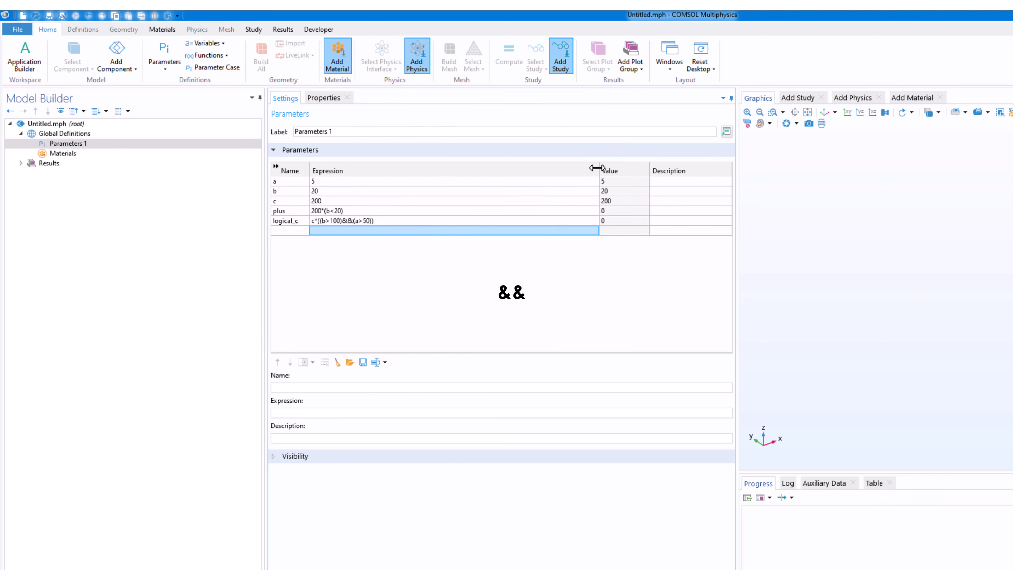
pyautogui.moveTo(599, 170); pyautogui.dragTo(406, 170)
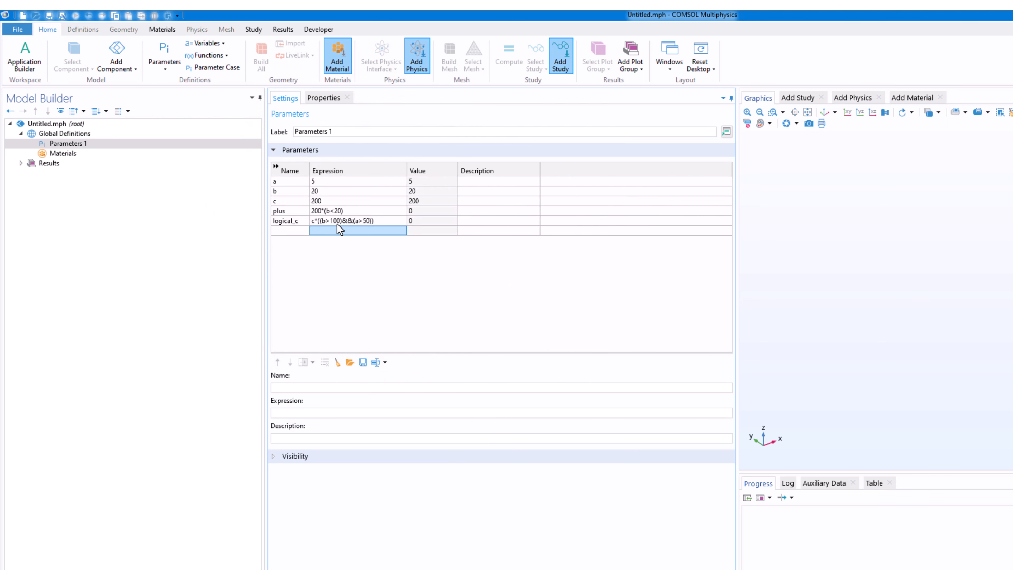
# - Set parameter b to 101 and parameter a to 190 to test the AND condition in logical_c
pyautogui.doubleClick(322, 191)
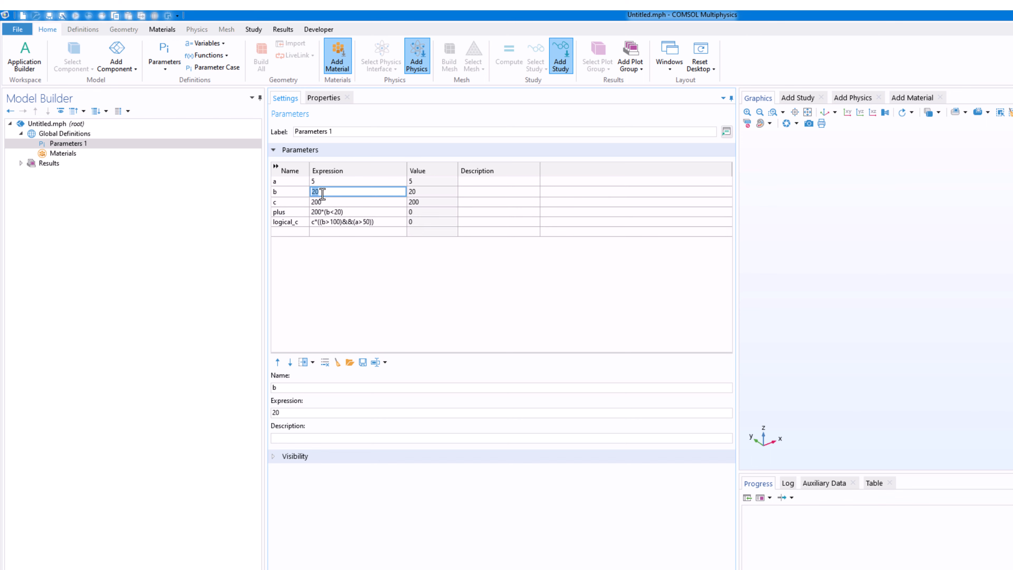
pyautogui.write('101')
pyautogui.click(332, 181)
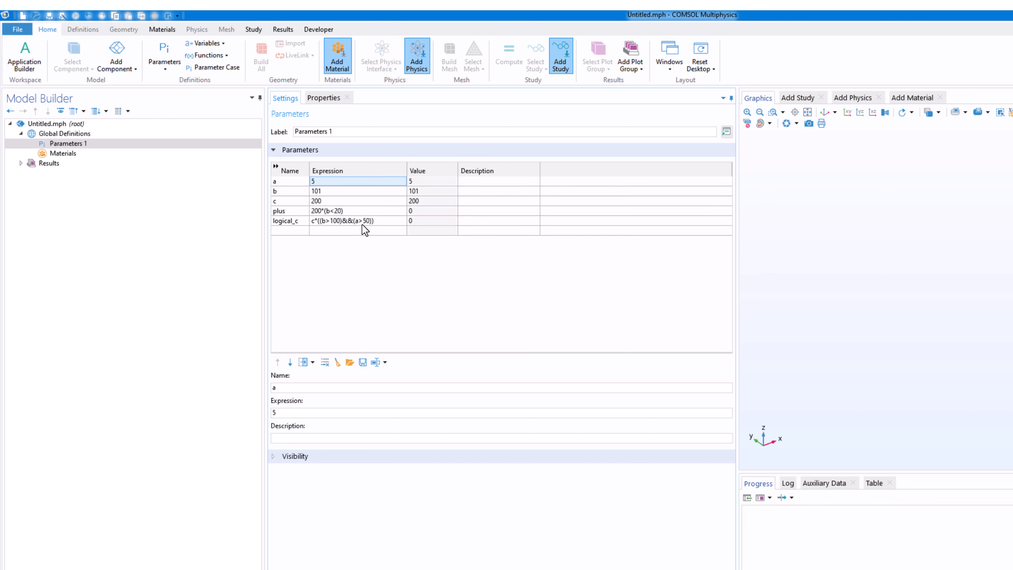
pyautogui.click(319, 182)
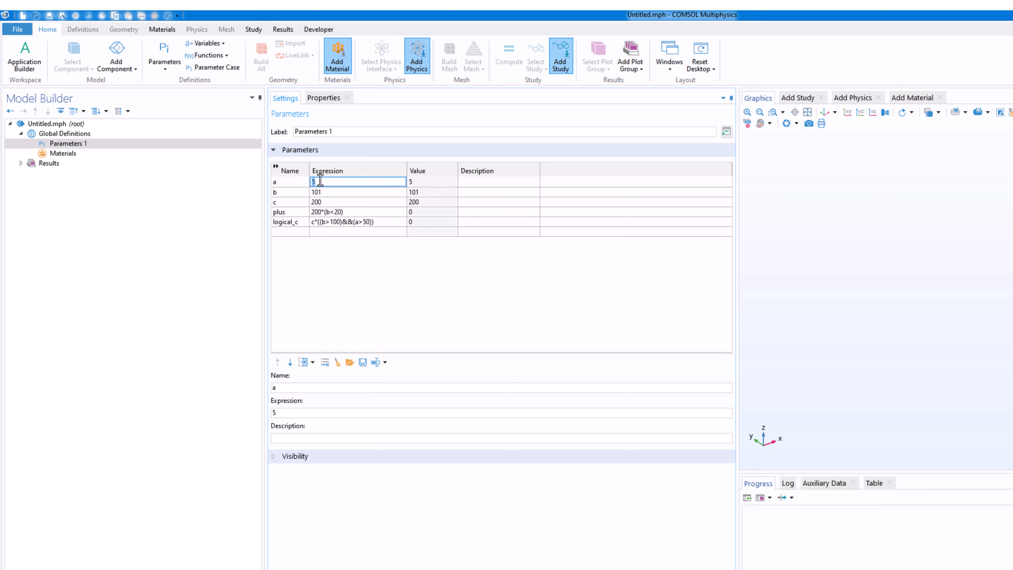
pyautogui.write('190')
pyautogui.press('Return')
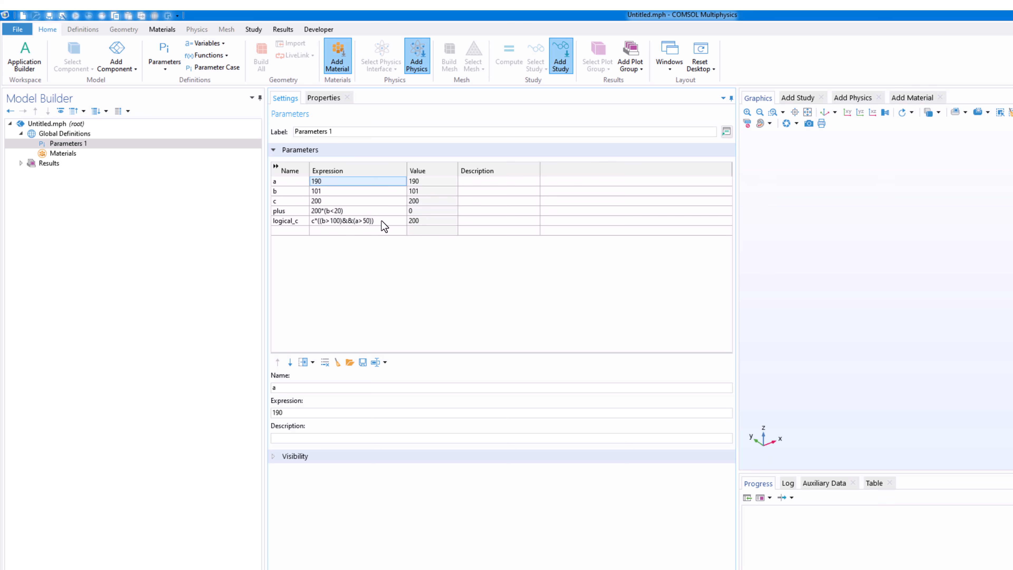
# - Rename the logical_c parameter as final_value
pyautogui.click(297, 222)
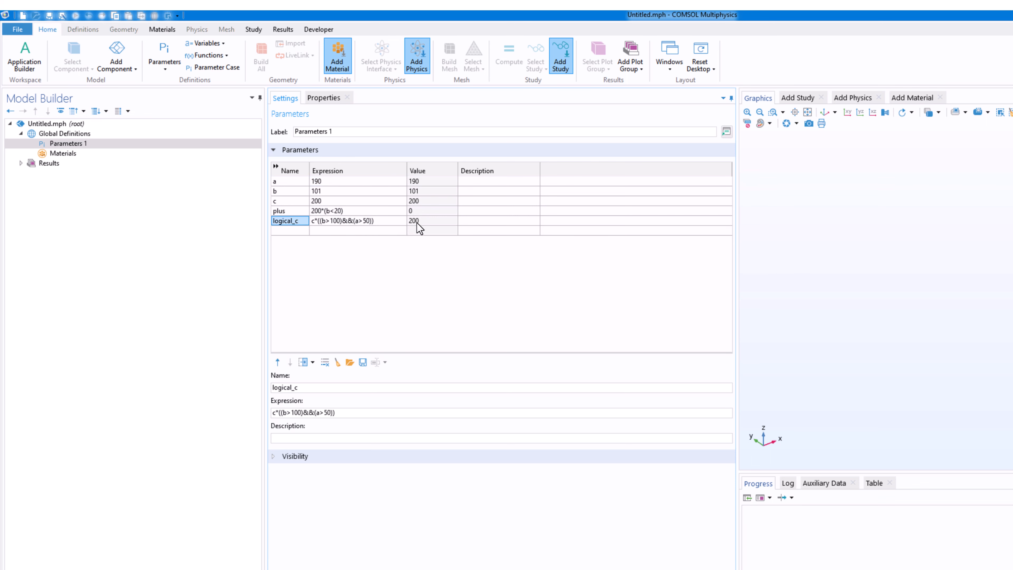
pyautogui.click(303, 221)
pyautogui.write('fin')
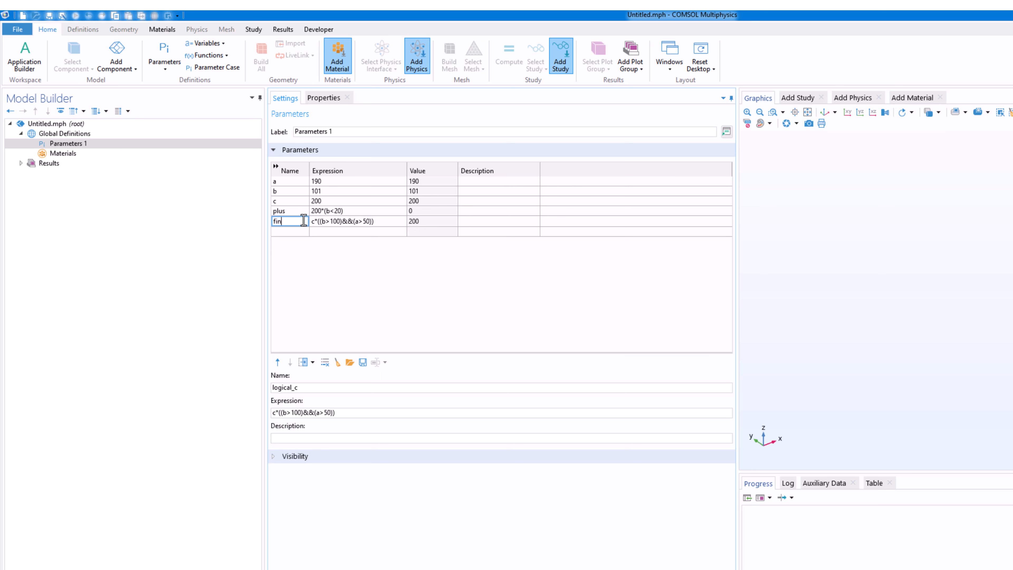
pyautogui.write('al_value')
pyautogui.click(346, 278)
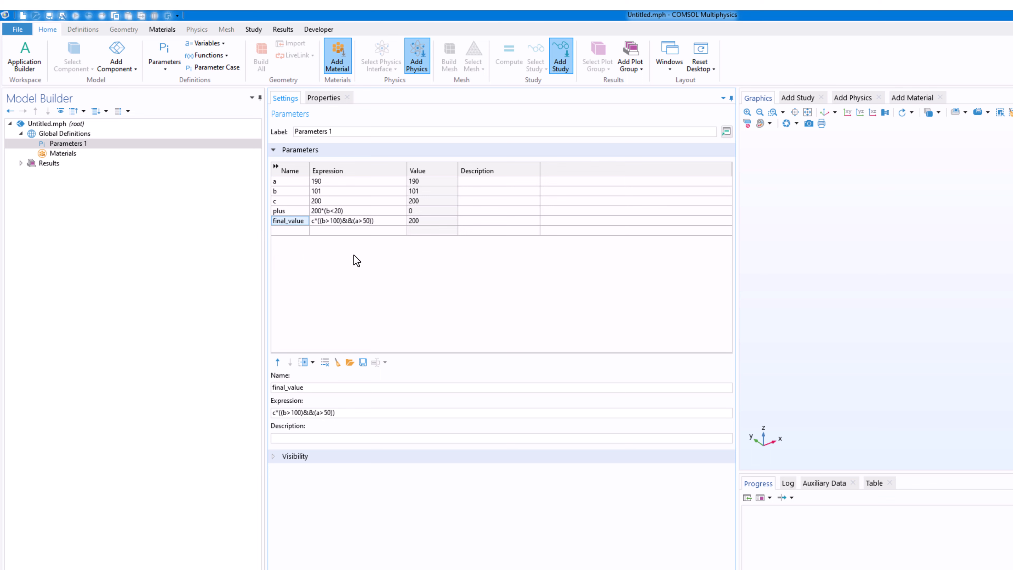
pyautogui.click(334, 222)
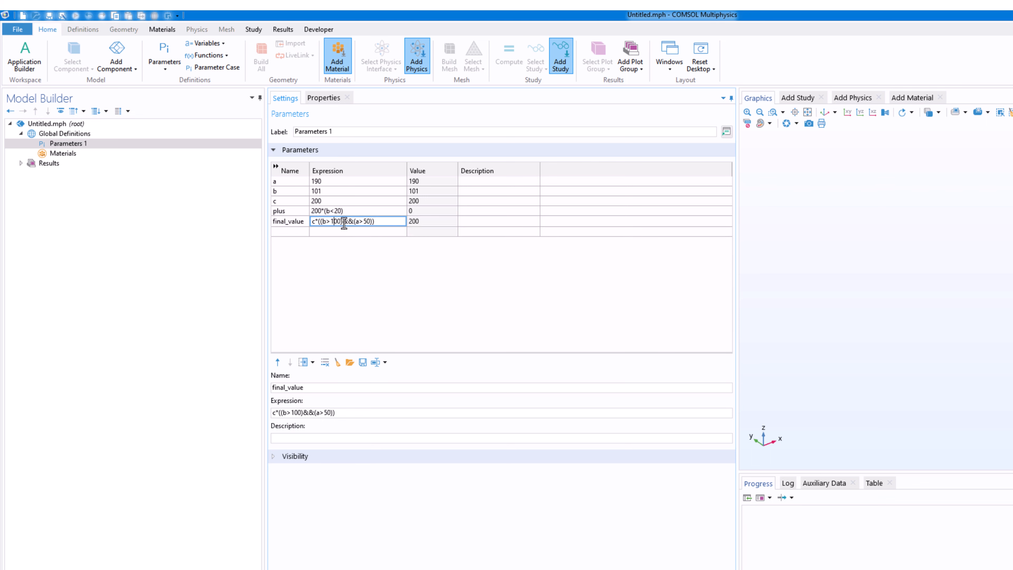
pyautogui.moveTo(343, 222); pyautogui.dragTo(370, 221)
pyautogui.click(314, 221)
pyautogui.press('Return')
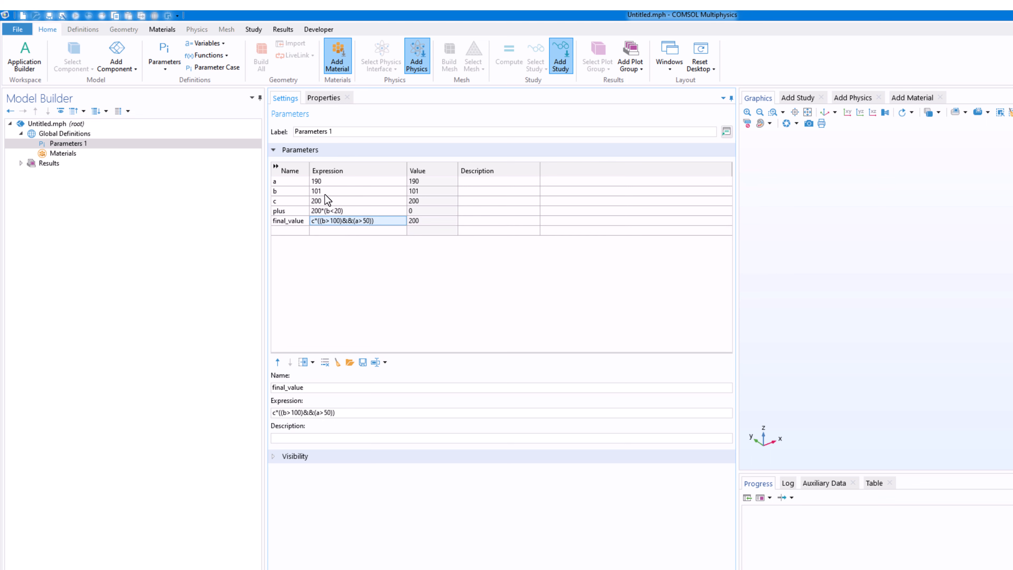
# - Set parameter a's expression to 49 to test final_value with the a>50 condition false
pyautogui.click(328, 182)
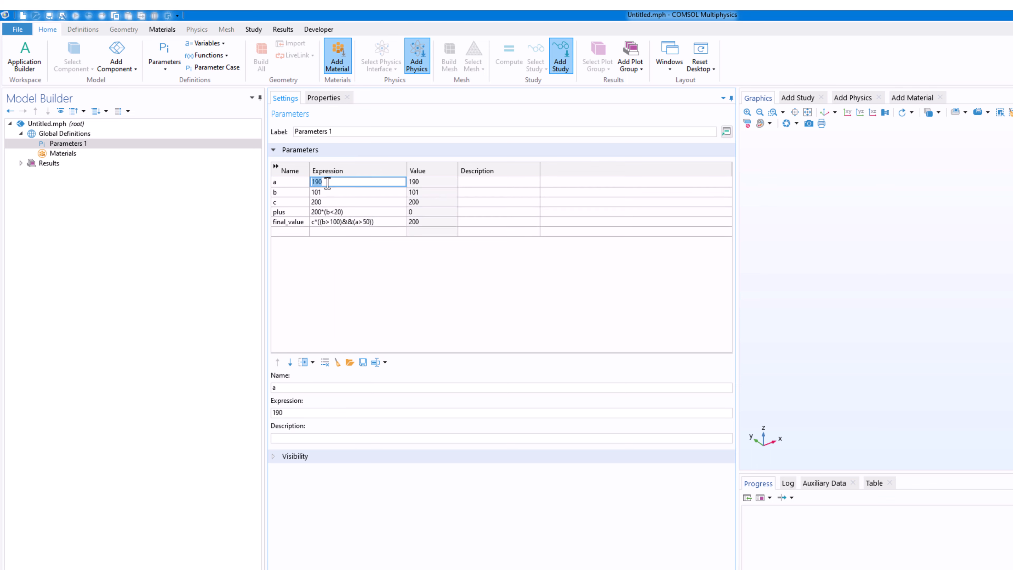
pyautogui.write('49')
pyautogui.press('Return')
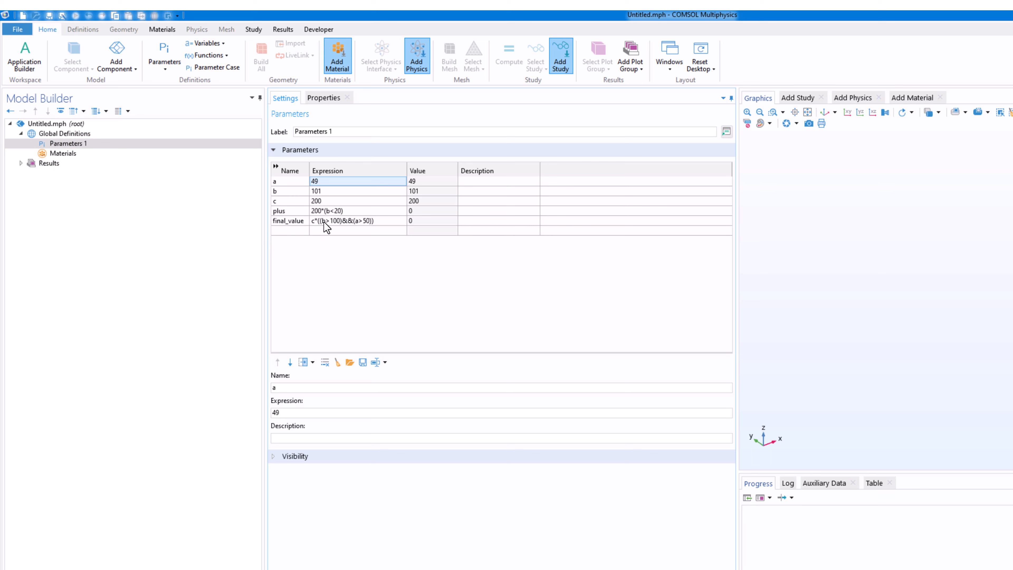
# - Replace the AND operator in final_value with the logical OR operator, giving the expression c*((b>100)||(a>50))
pyautogui.click(352, 221)
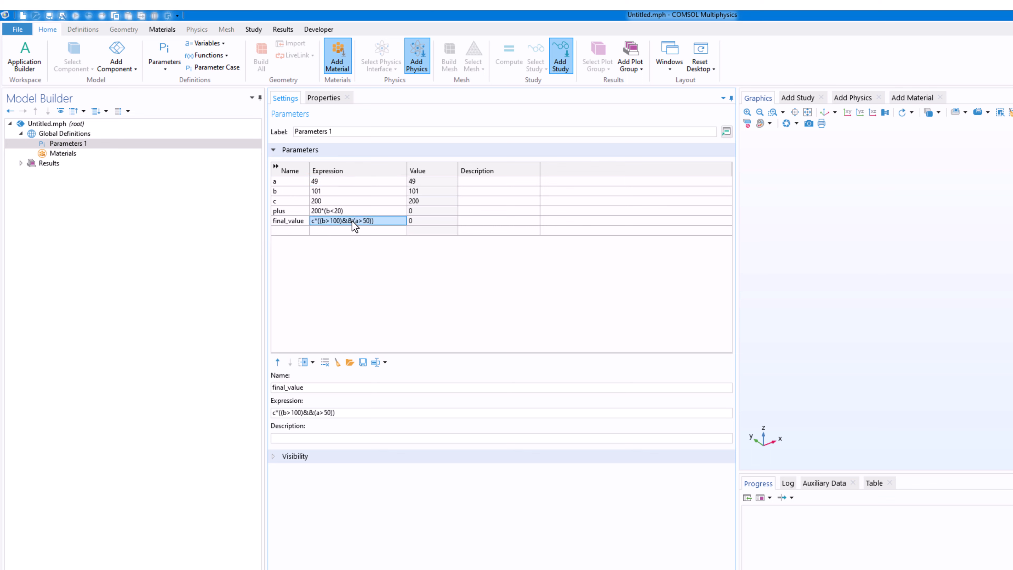
pyautogui.click(353, 221)
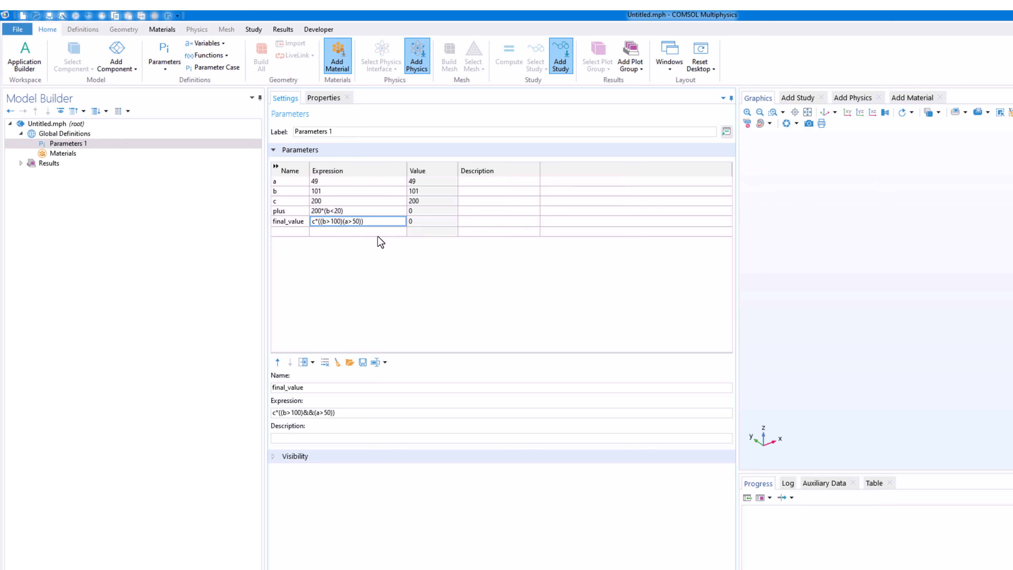
pyautogui.write('||')
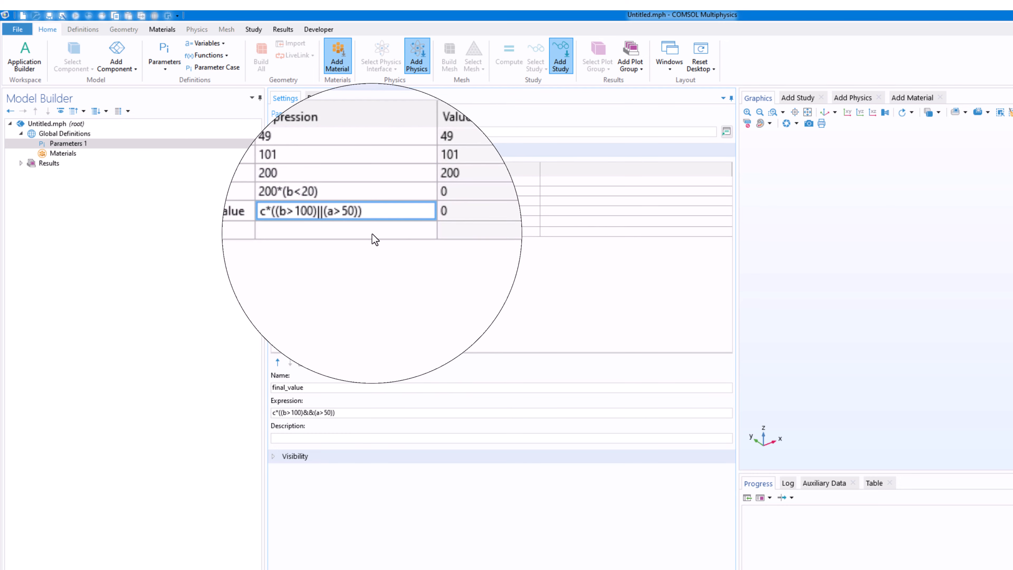
pyautogui.press('Return')
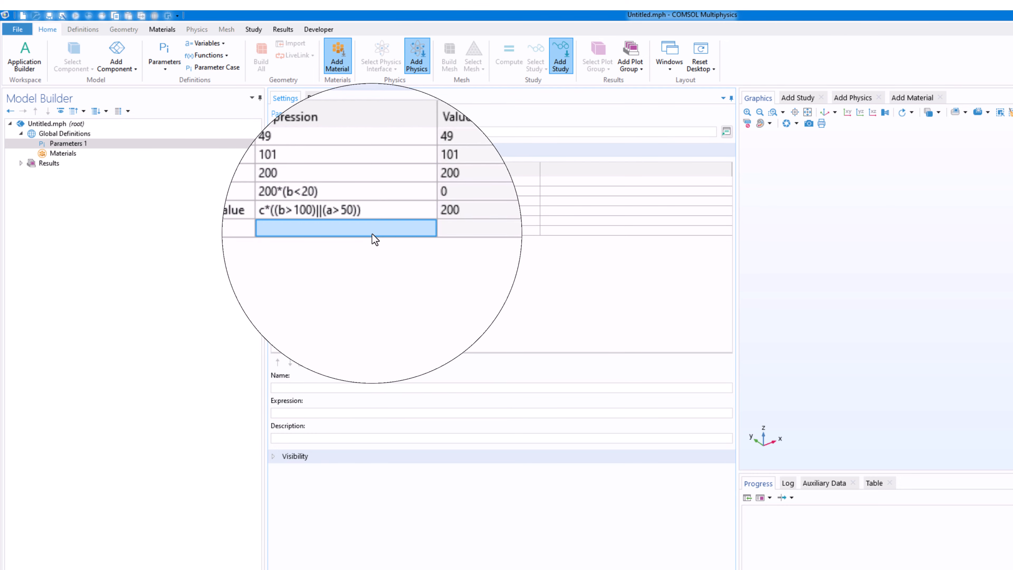
# - Examine the OR operator and the two conditions it joins in final_value's expression
pyautogui.click(343, 223)
pyautogui.doubleClick(343, 220)
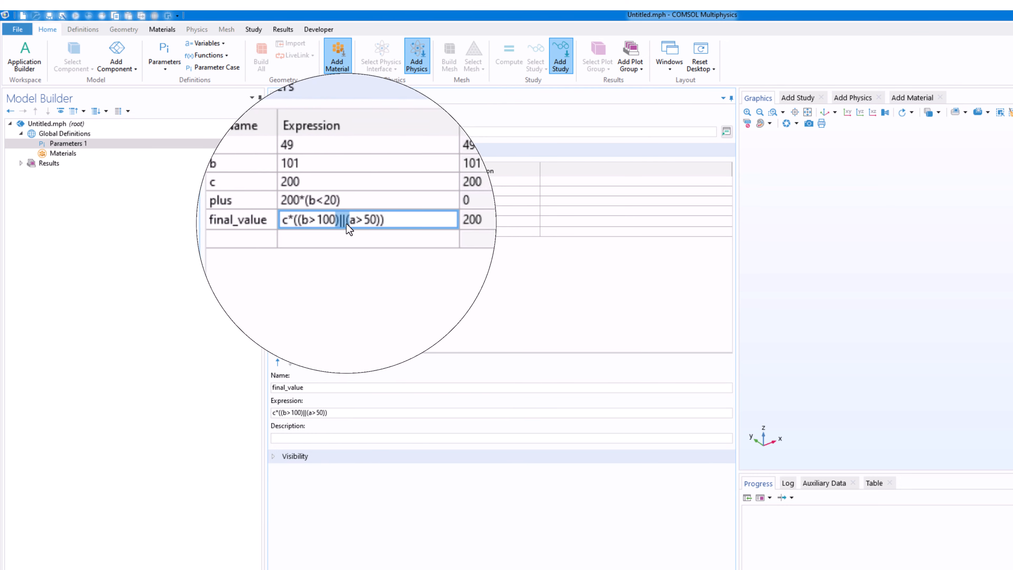
pyautogui.click(420, 273)
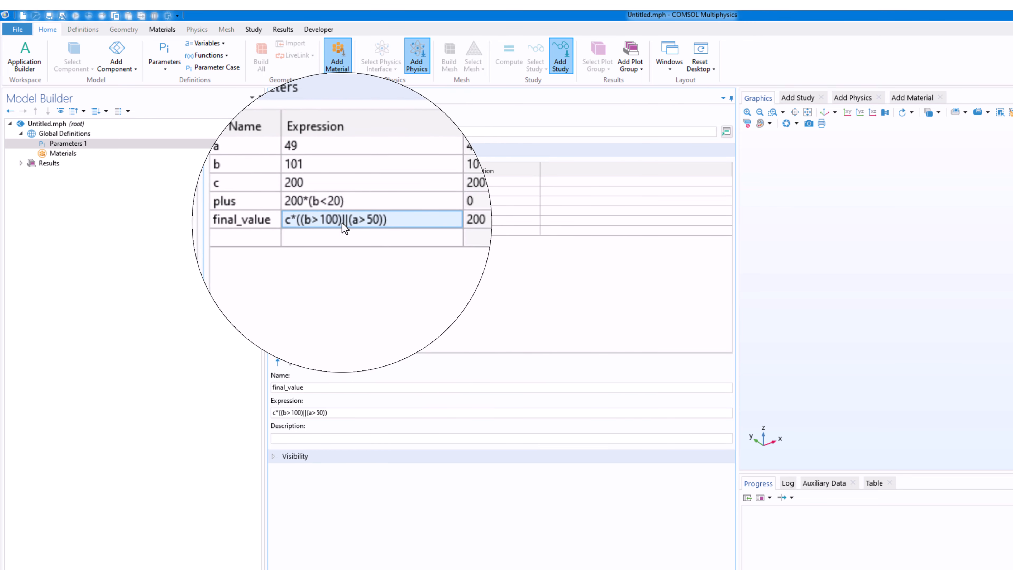
pyautogui.click(344, 222)
pyautogui.click(340, 221)
pyautogui.moveTo(340, 222); pyautogui.dragTo(323, 219)
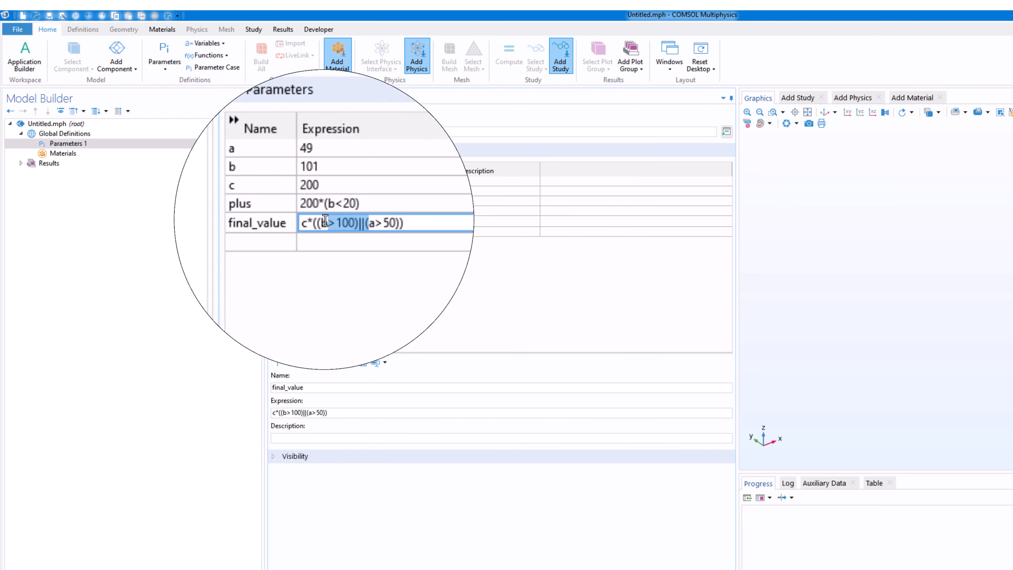
pyautogui.click(359, 222)
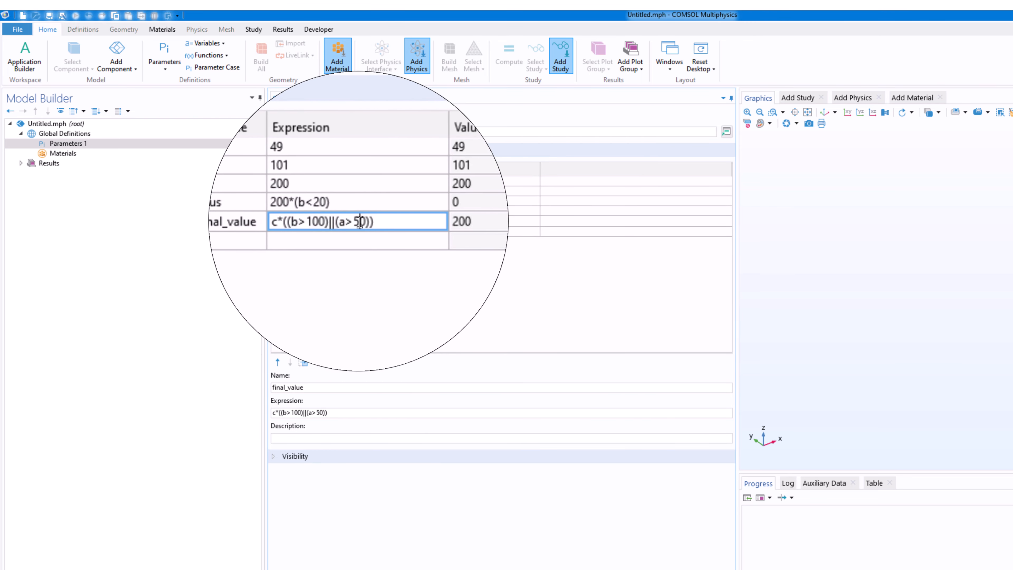
pyautogui.click(315, 223)
pyautogui.click(342, 239)
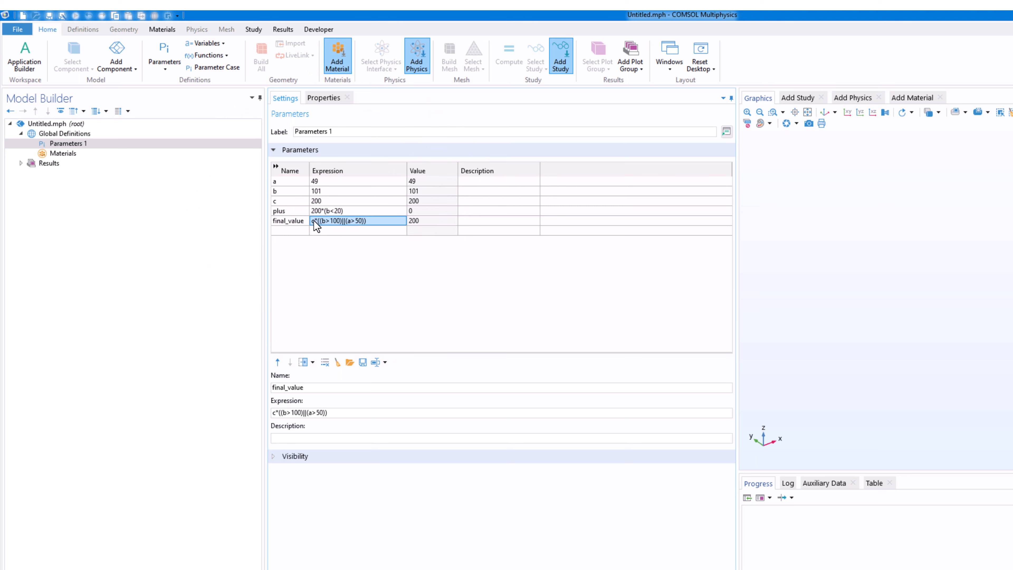
pyautogui.click(367, 221)
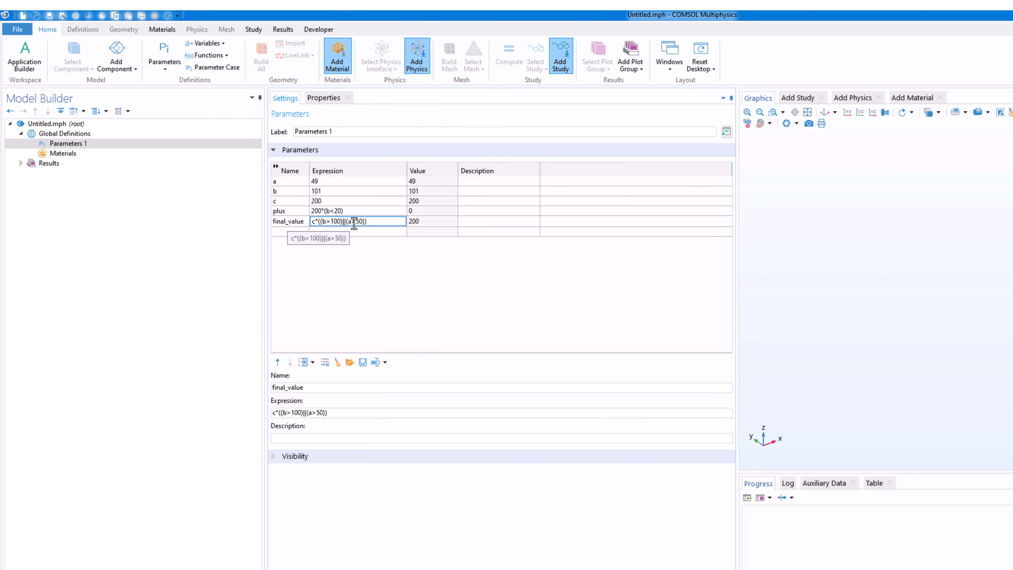
# - Set parameter a's expression to 52 to test final_value with both OR conditions true
pyautogui.click(440, 270)
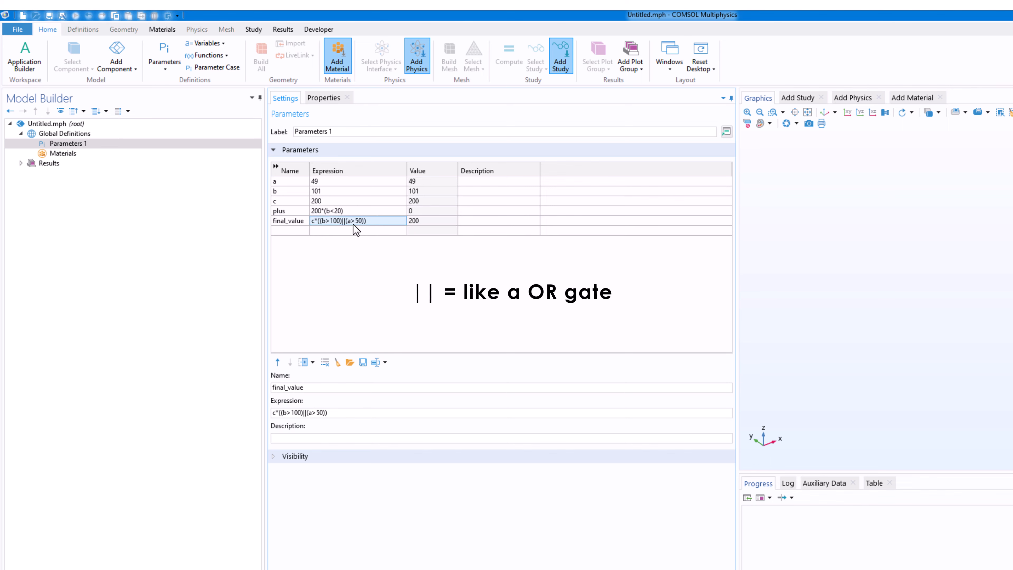
pyautogui.click(324, 181)
pyautogui.click(323, 182)
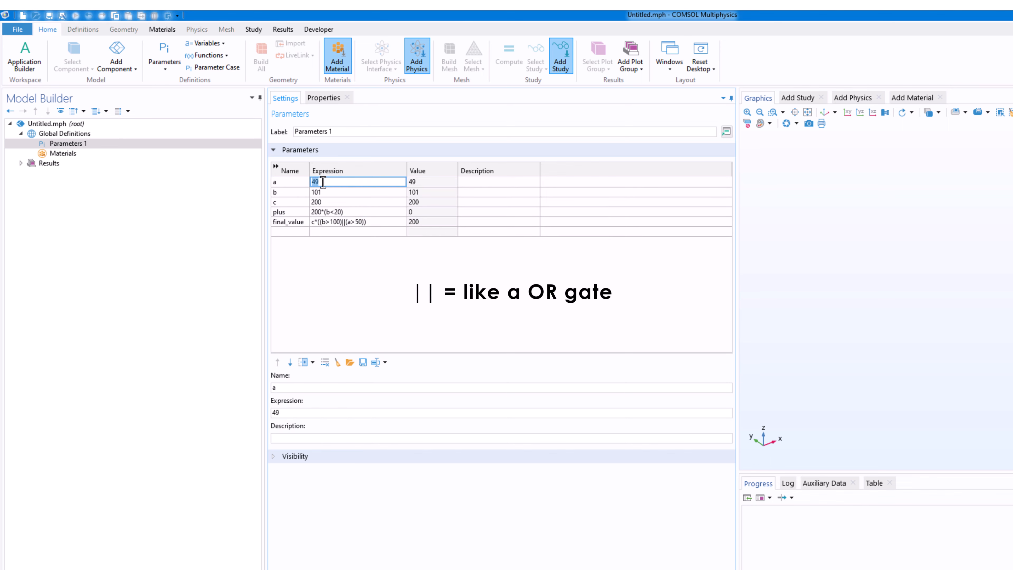
pyautogui.write('52')
pyautogui.click(366, 263)
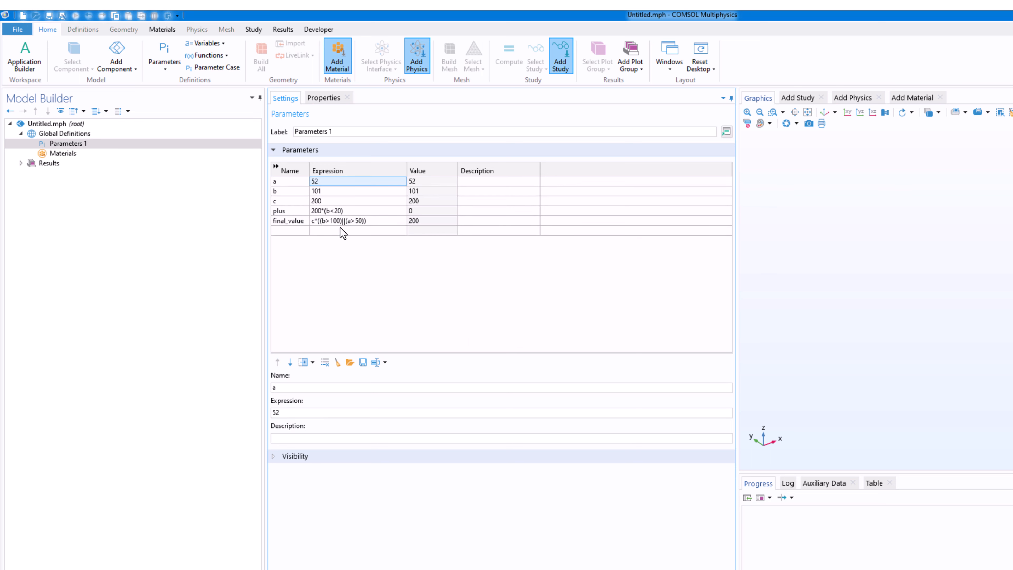
# - Set parameter a's expression to 0 to test final_value with only the b>100 condition true
pyautogui.doubleClick(325, 180)
pyautogui.write('0')
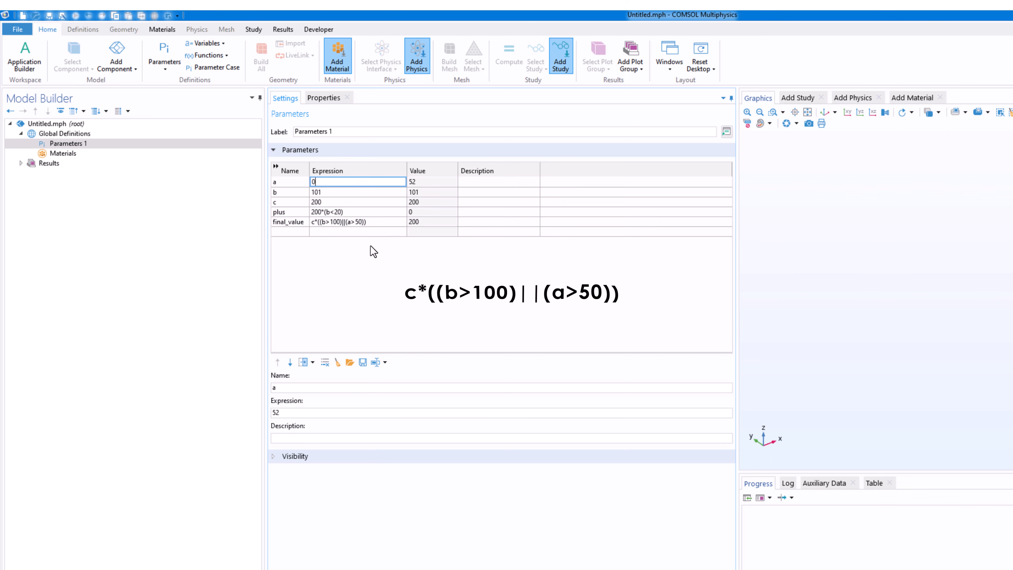
pyautogui.press('Return')
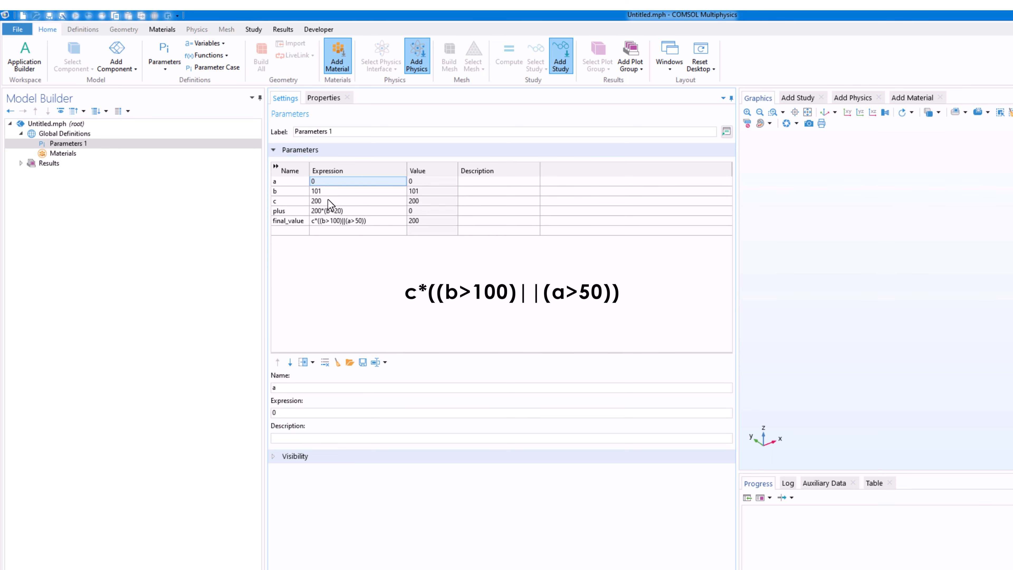
# - Set parameter a to 51 and parameter b to 0 to test final_value with only the a>50 condition true
pyautogui.doubleClick(319, 181)
pyautogui.write('51')
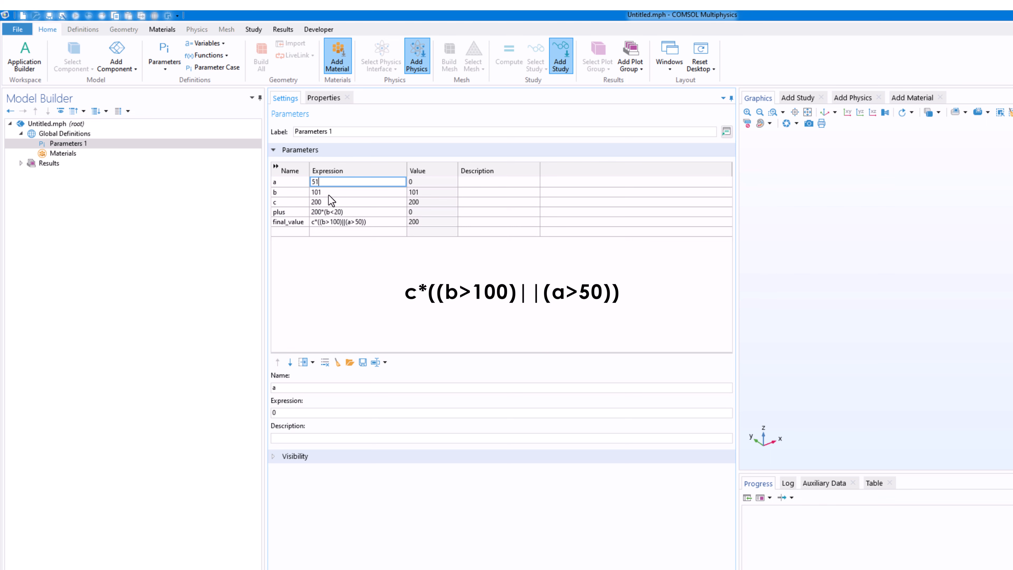
pyautogui.doubleClick(322, 191)
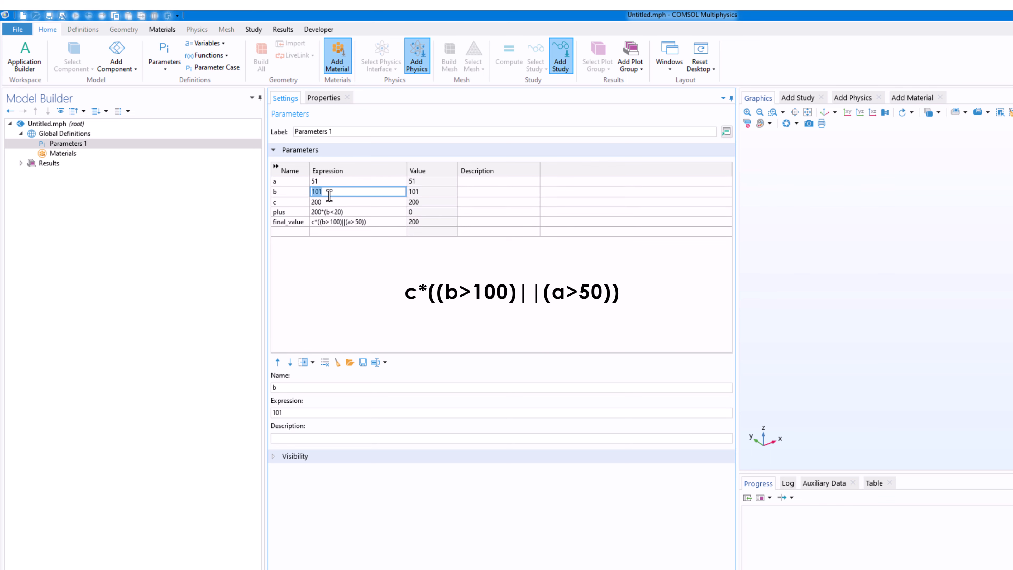
pyautogui.write('0')
pyautogui.press('Return')
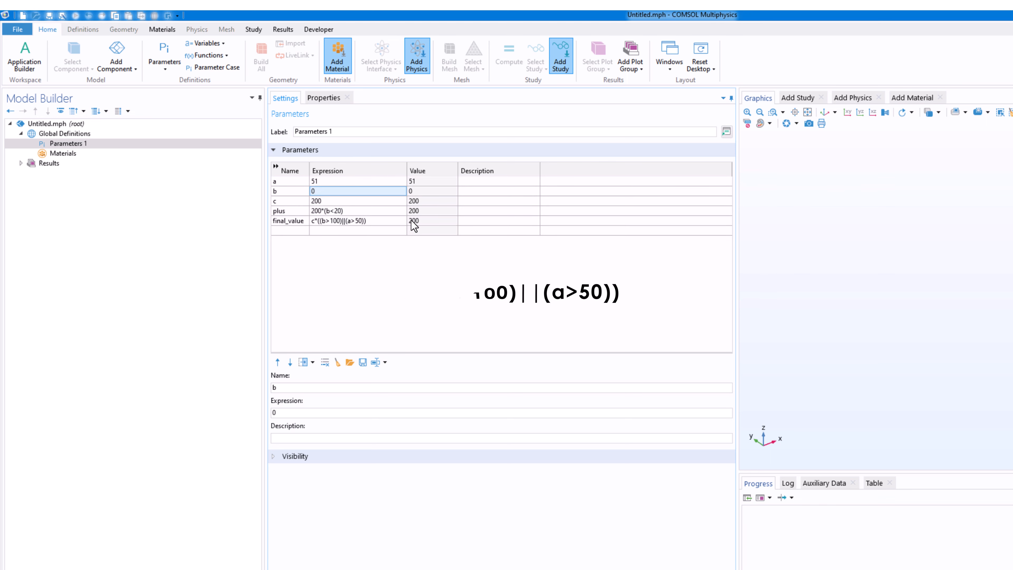
# - Set parameter a's expression to 0 to test final_value with both OR conditions false
pyautogui.doubleClick(324, 181)
pyautogui.write('0')
pyautogui.press('Return')
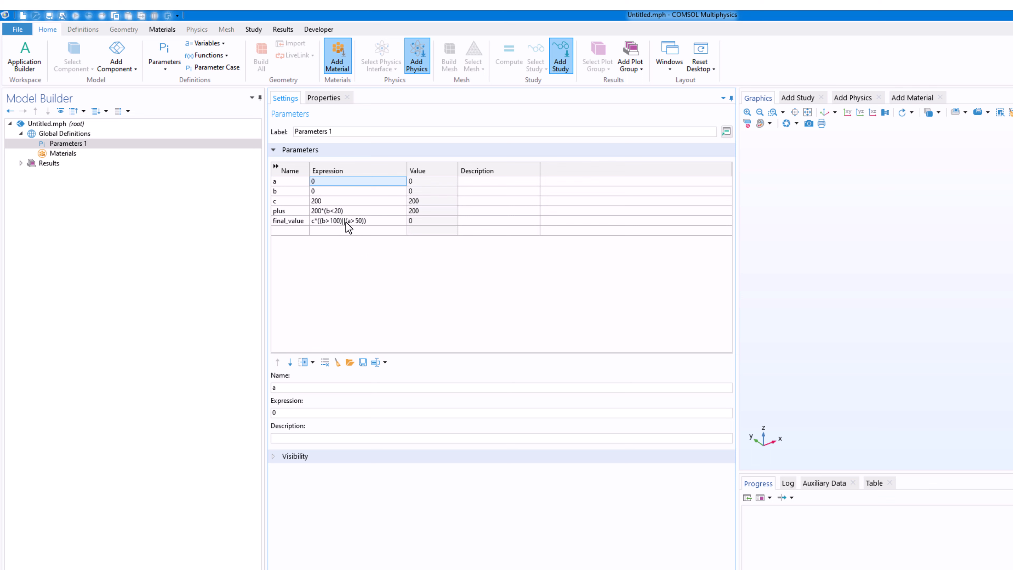
pyautogui.click(346, 221)
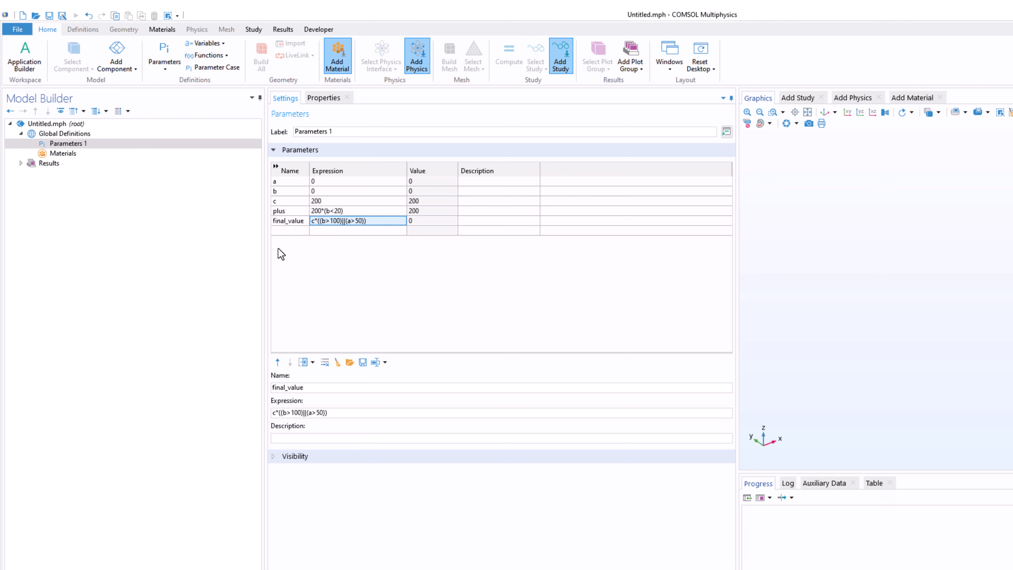
# - Add a new parameter named g_const in the empty row below final_value
pyautogui.click(293, 230)
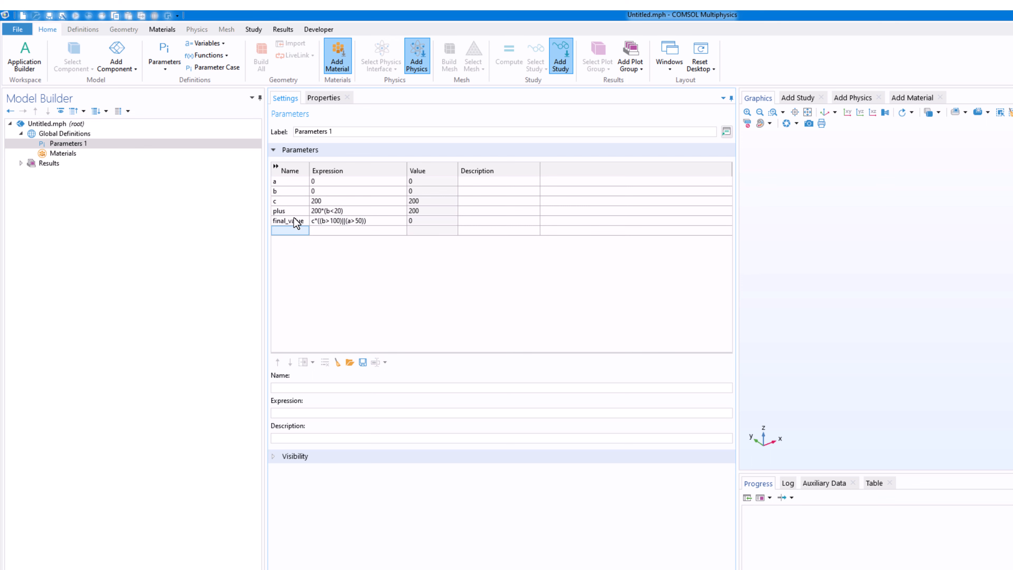
pyautogui.click(294, 230)
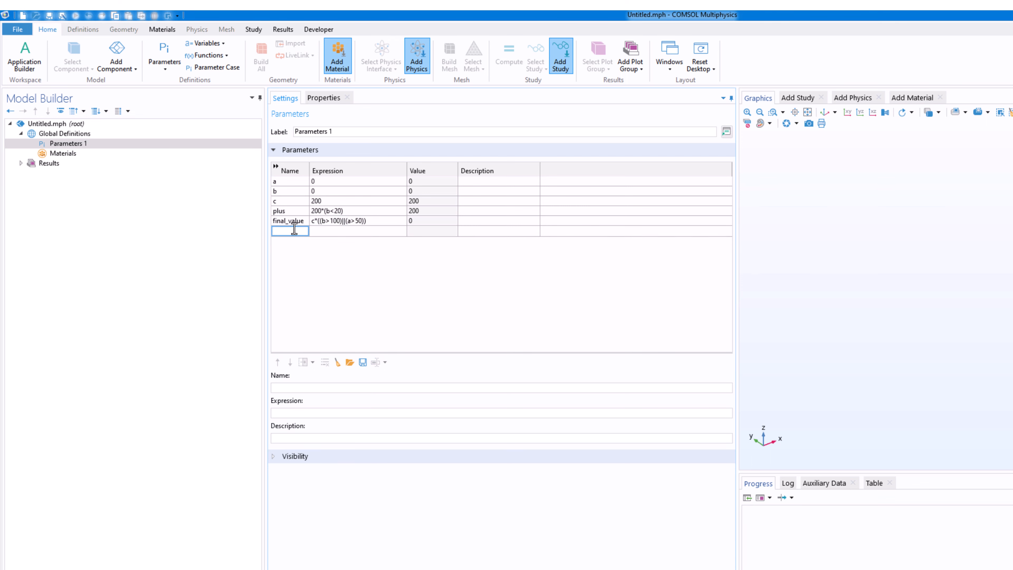
pyautogui.write('g_const')
pyautogui.click(359, 261)
pyautogui.moveTo(278, 234)
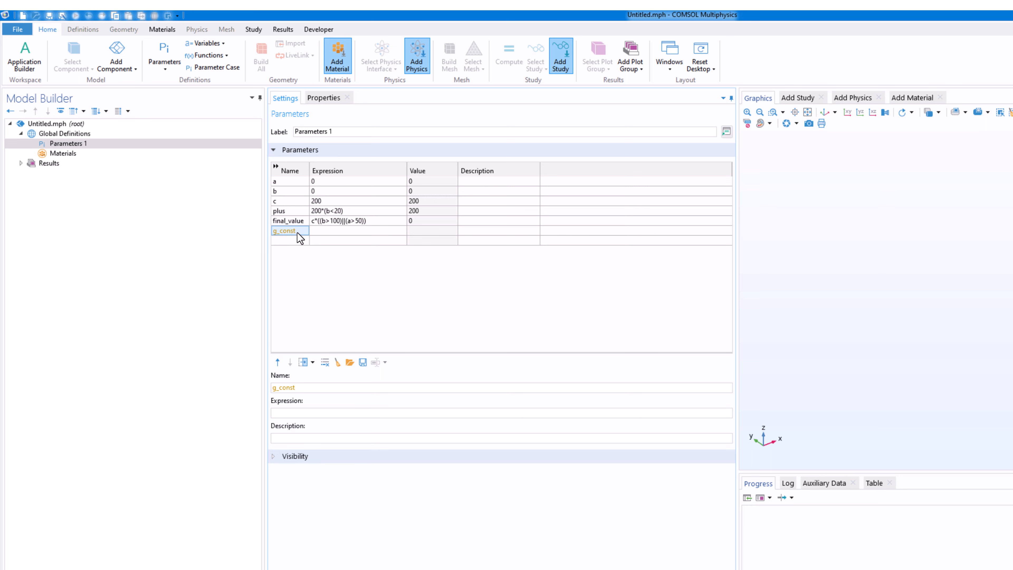
pyautogui.doubleClick(296, 232)
# - Create a parameter G with the expression g_const and clear the name g_const from the row above it
pyautogui.click(292, 242)
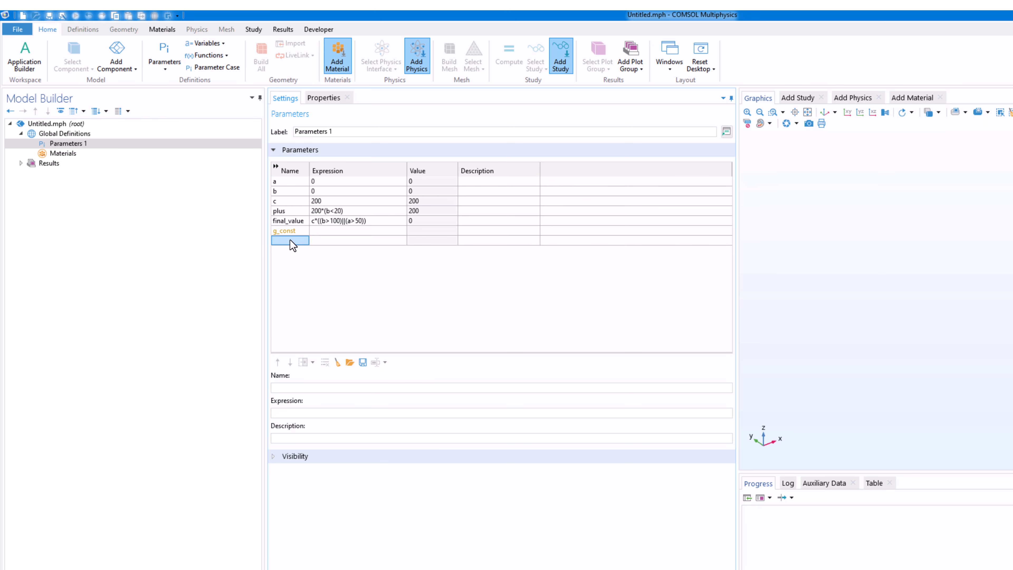
pyautogui.write('G')
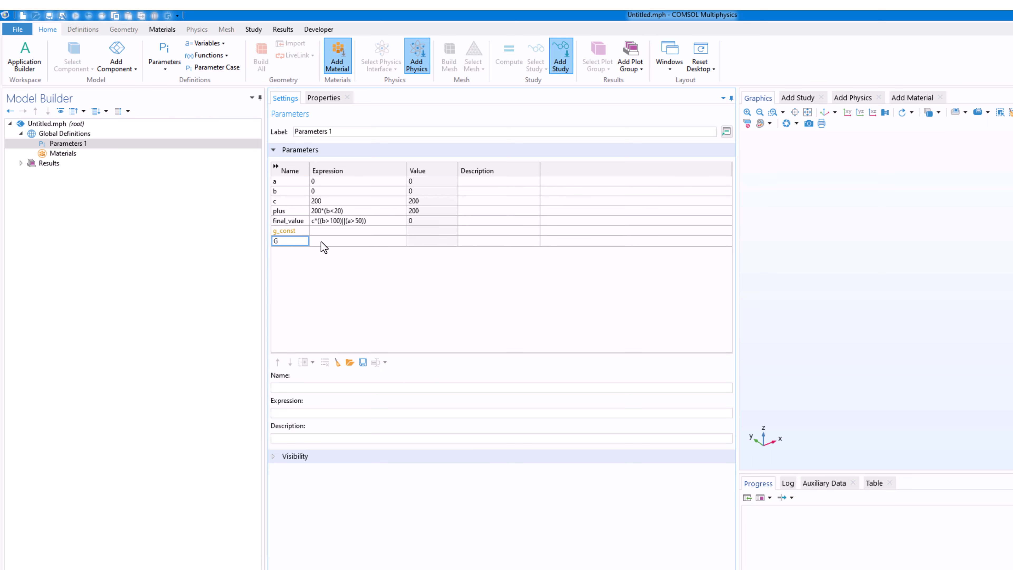
pyautogui.click(322, 240)
pyautogui.write('g_const')
pyautogui.click(300, 232)
pyautogui.press('Delete')
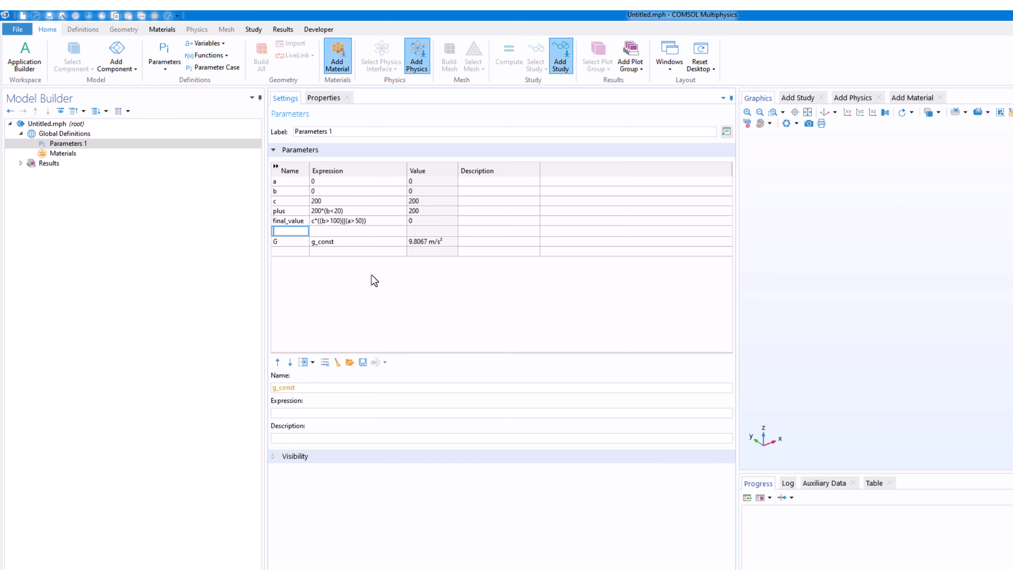
# - Change parameter G's expression to the built-in gas constant R_const
pyautogui.click(363, 241)
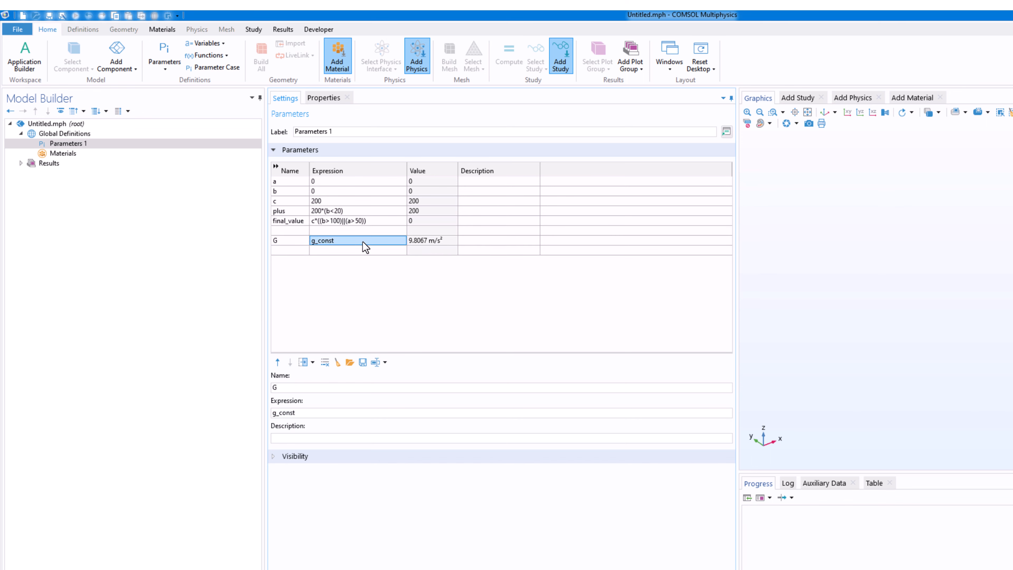
pyautogui.doubleClick(348, 240)
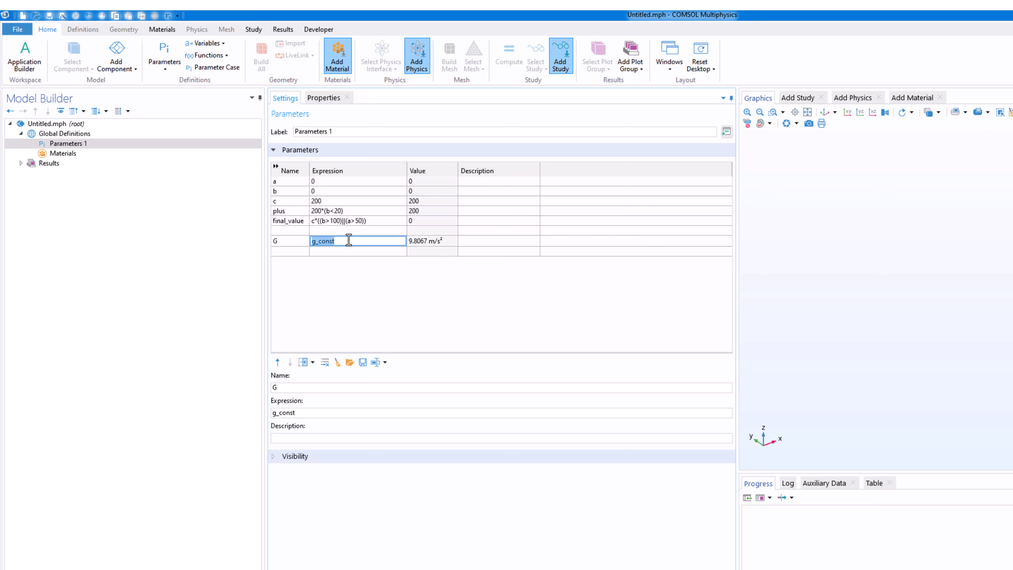
pyautogui.write('R_cont')
pyautogui.write('t')
pyautogui.click(422, 272)
pyautogui.click(317, 242)
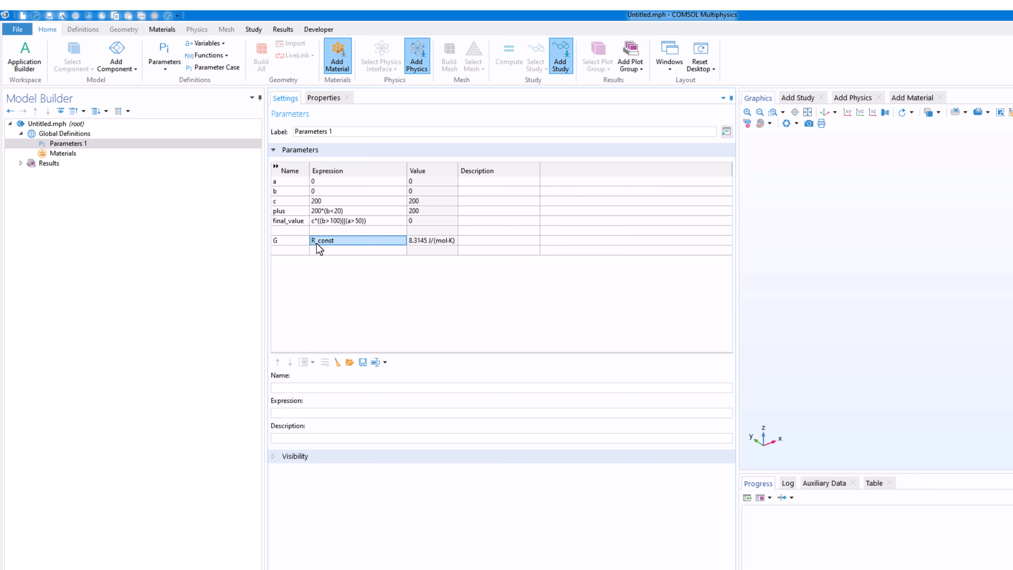
# - Change parameter G's expression to the built-in constant c_const
pyautogui.moveTo(317, 242); pyautogui.dragTo(341, 244)
pyautogui.click(338, 243)
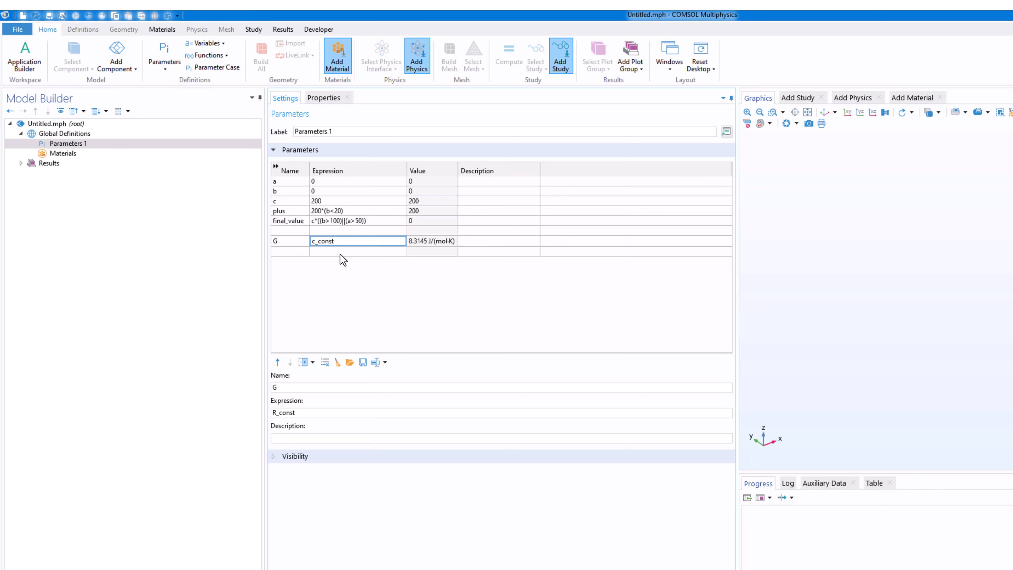
pyautogui.click(339, 254)
# - Replace the constant's prefix in G's expression so that it reads e_const
pyautogui.click(318, 241)
pyautogui.press('BackSpace')
pyautogui.write('e')
pyautogui.click(356, 252)
# - Change parameter G's expression to the electron mass constant me_const
pyautogui.click(314, 240)
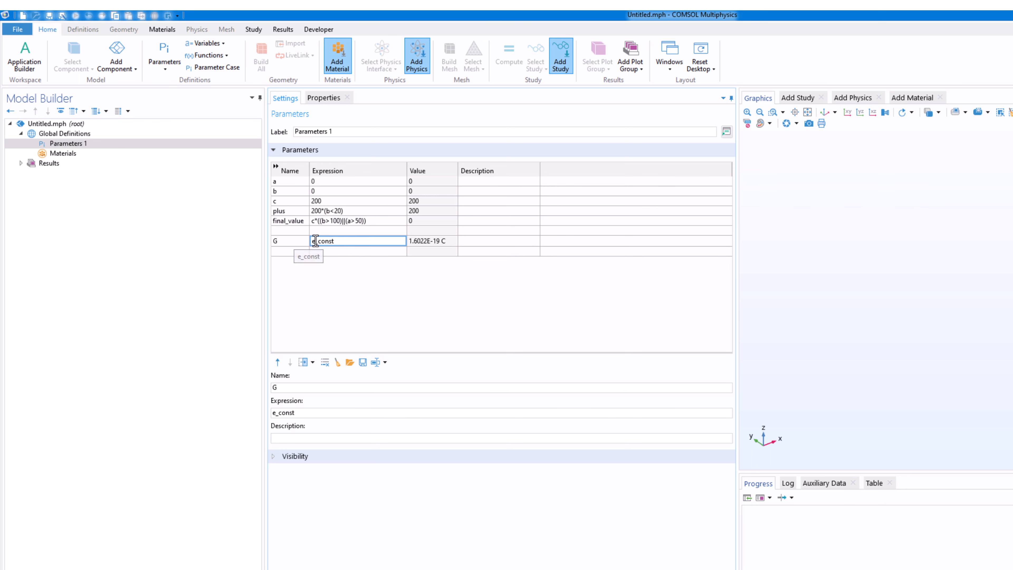
pyautogui.moveTo(315, 241); pyautogui.dragTo(311, 241)
pyautogui.doubleClick(314, 245)
pyautogui.click(315, 243)
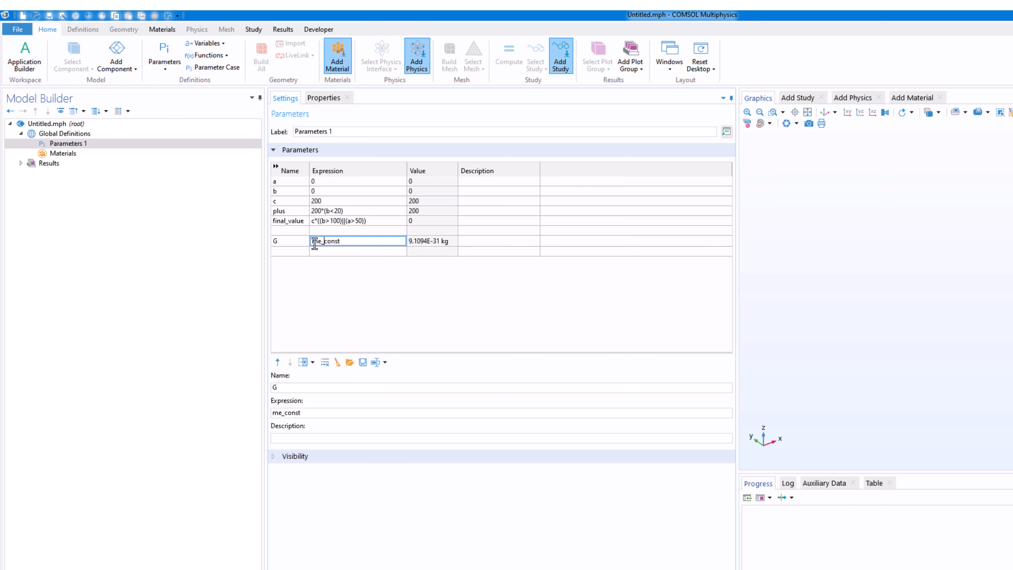
# - Change parameter G's expression to the reduced Planck constant hbar_const
pyautogui.moveTo(322, 244); pyautogui.dragTo(313, 243)
pyautogui.write('hbar')
pyautogui.press('Return')
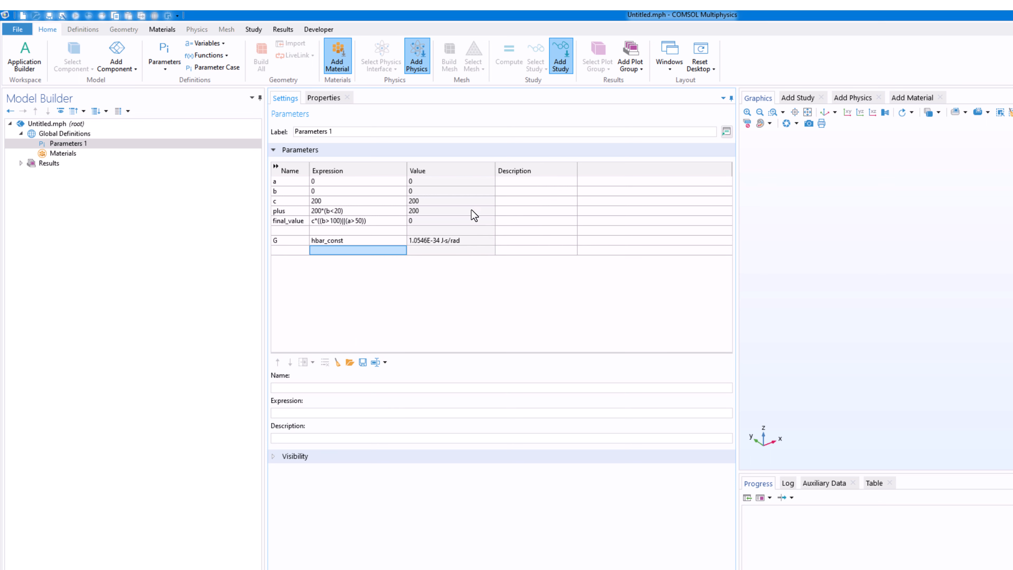
# - Delete the G parameter and remove the extra blank row below final_value
pyautogui.click(366, 241)
pyautogui.click(364, 242)
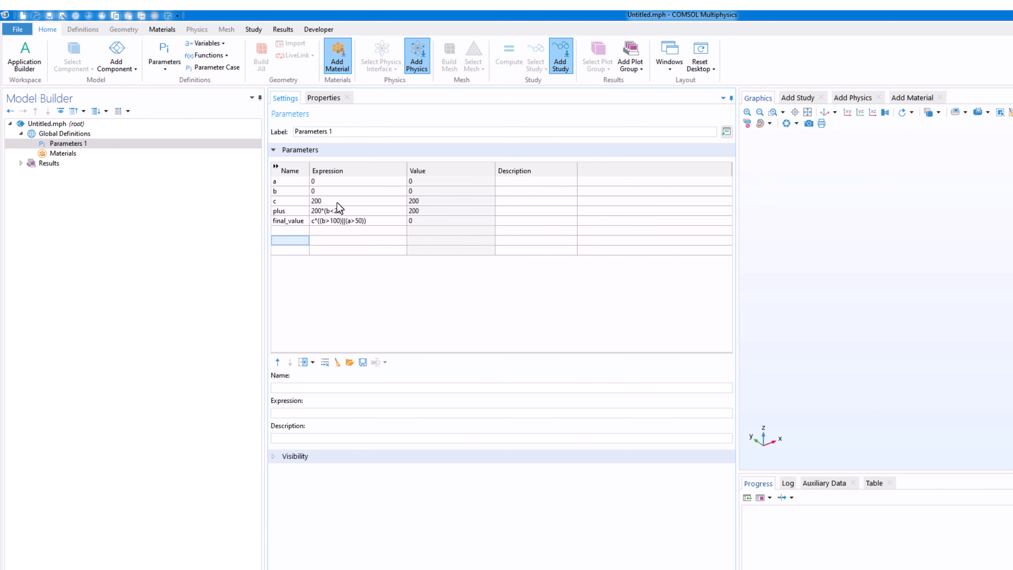
pyautogui.click(349, 221)
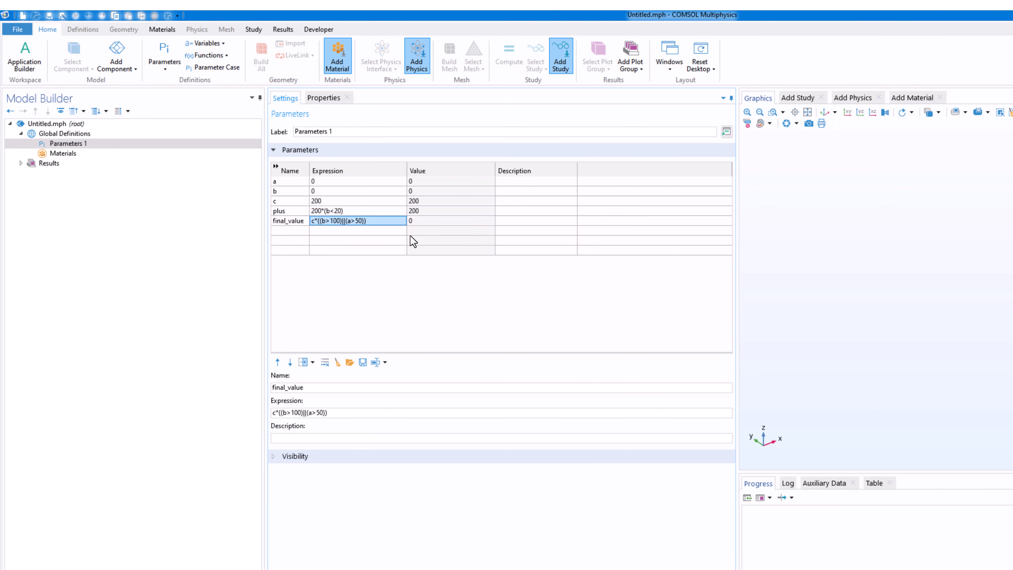
pyautogui.click(398, 243)
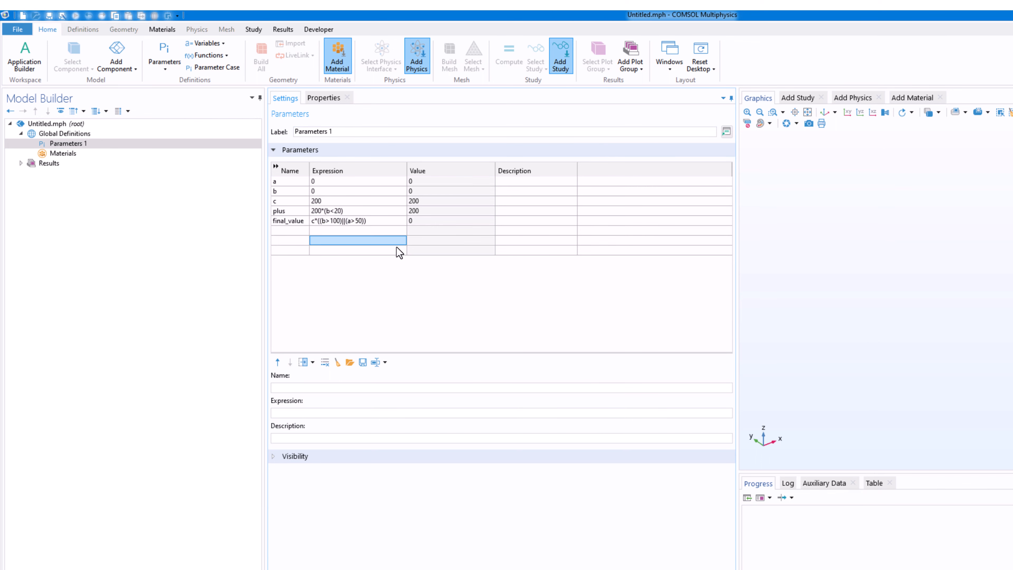
pyautogui.click(365, 232)
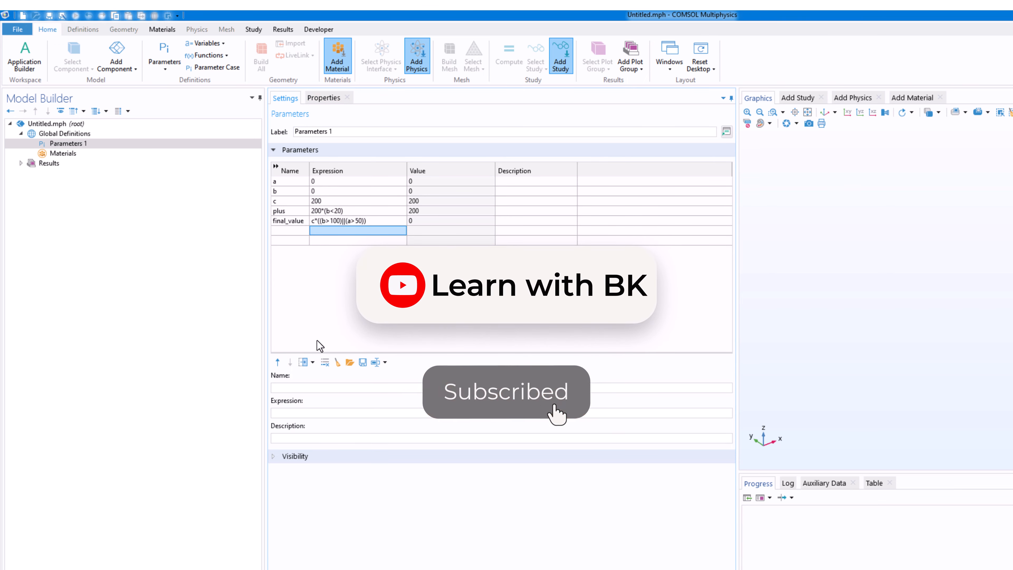